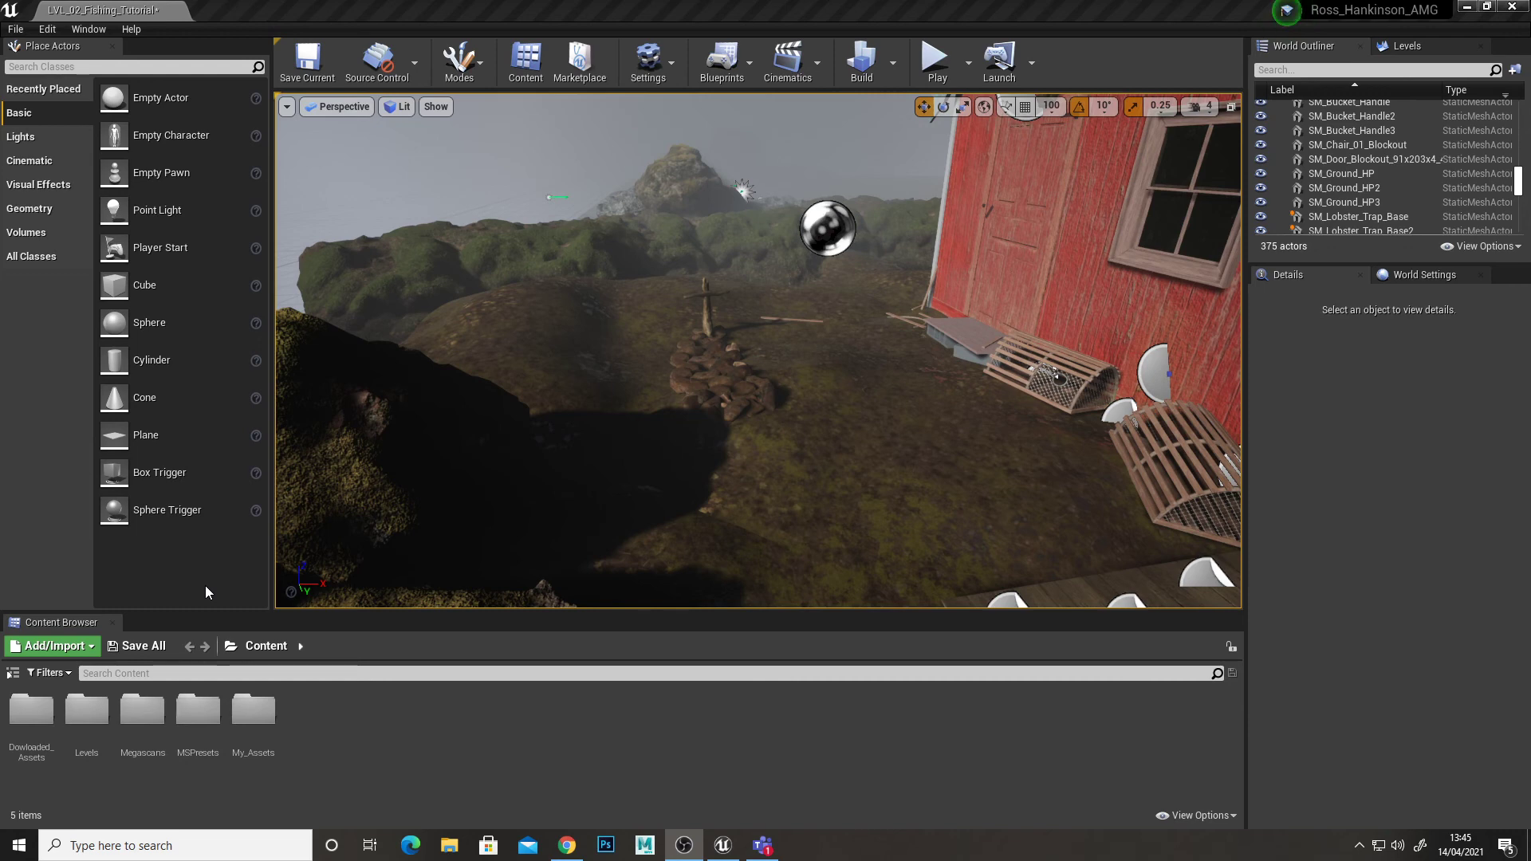
pyautogui.moveTo(904, 538); pyautogui.dragTo(821, 526, button='right')
pyautogui.press('w')
pyautogui.press('s')
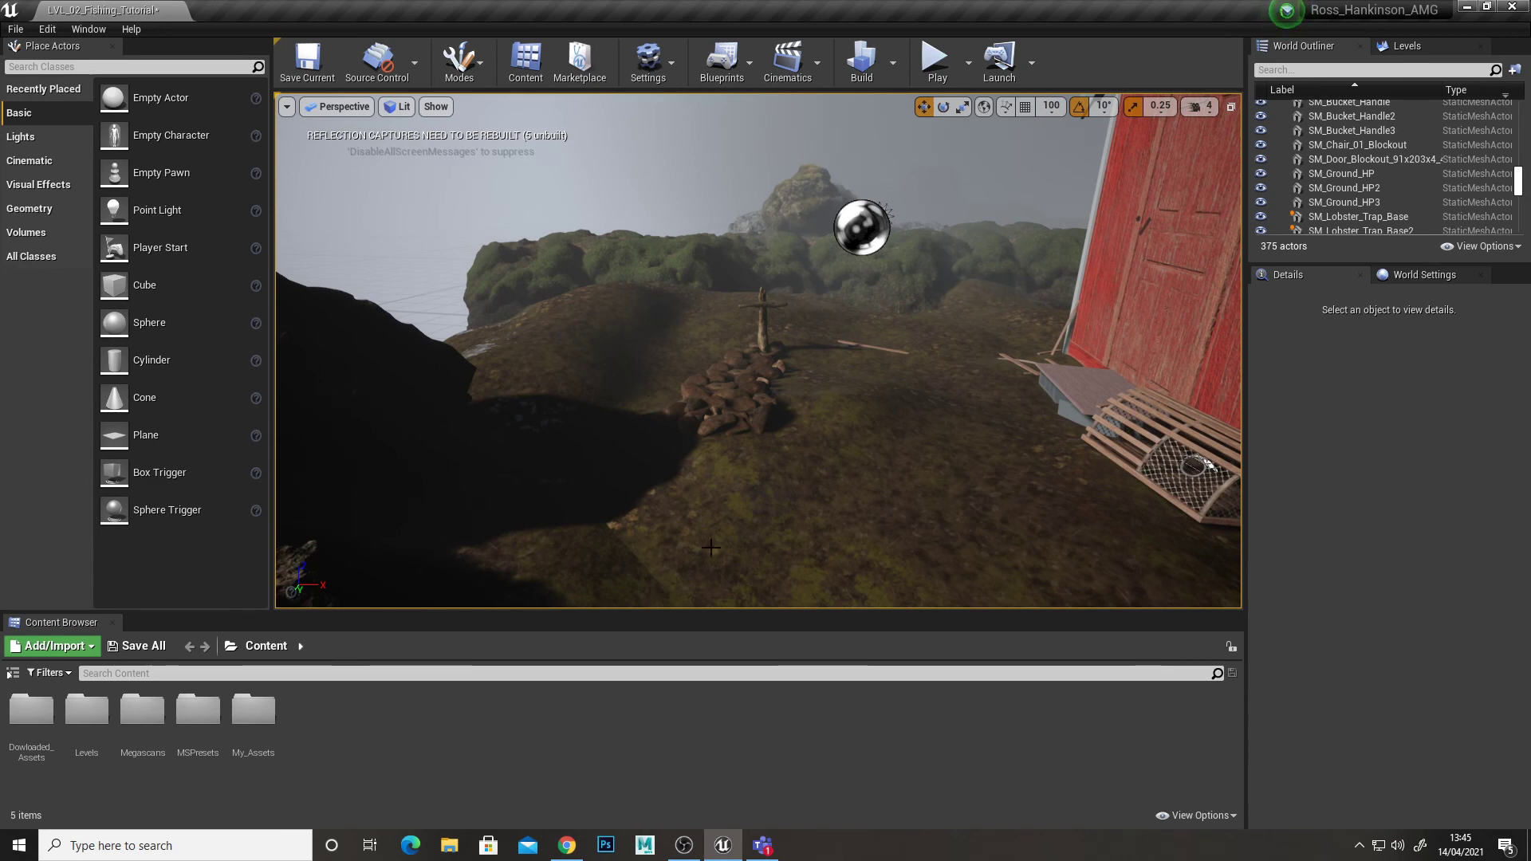
pyautogui.moveTo(693, 422); pyautogui.dragTo(469, 444, button='right')
pyautogui.press('s')
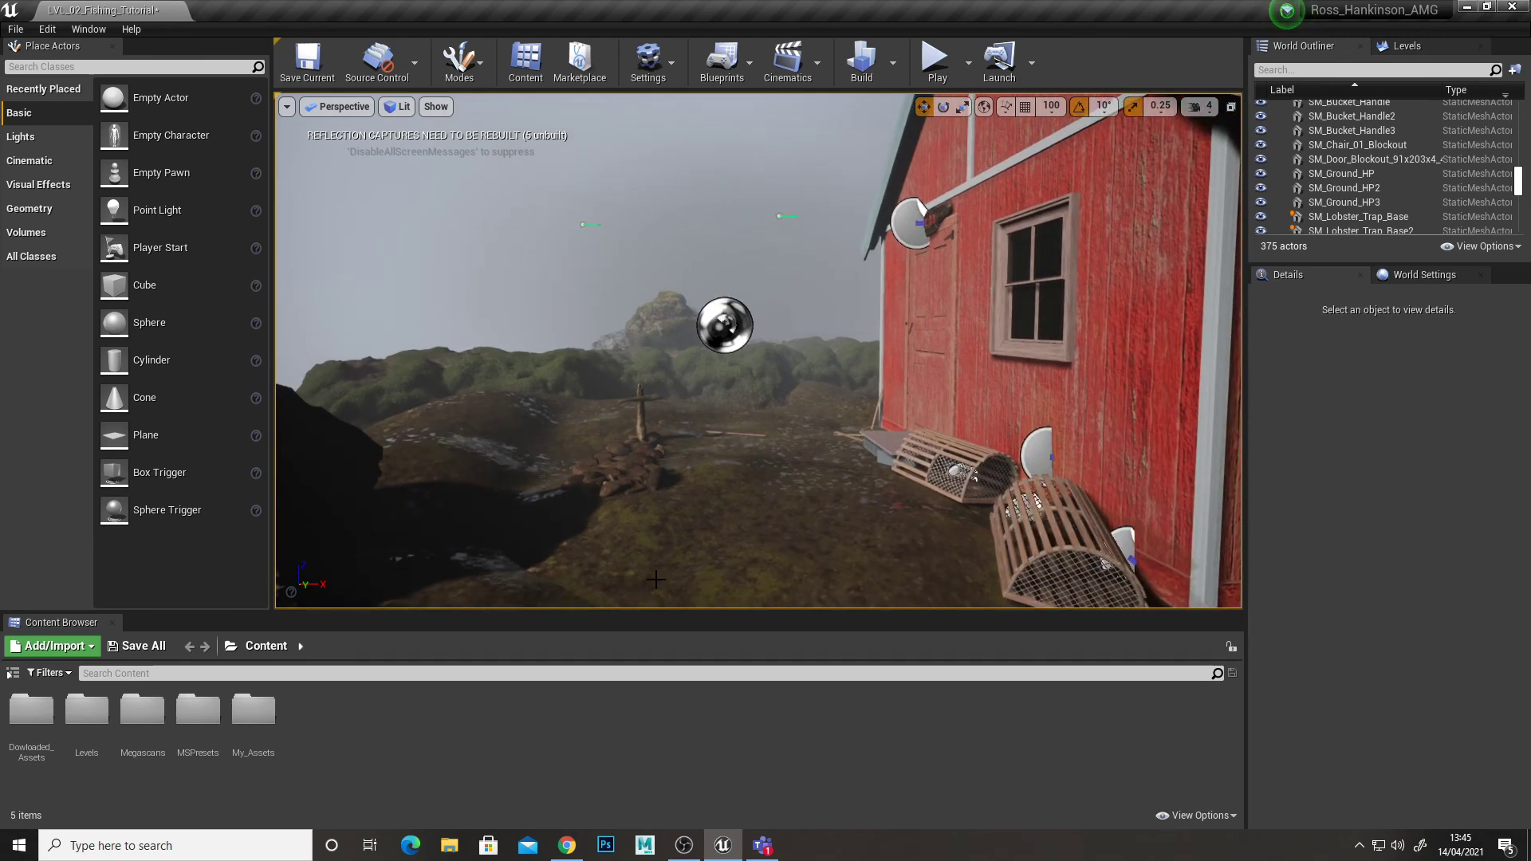
pyautogui.moveTo(888, 405); pyautogui.dragTo(820, 431, button='right')
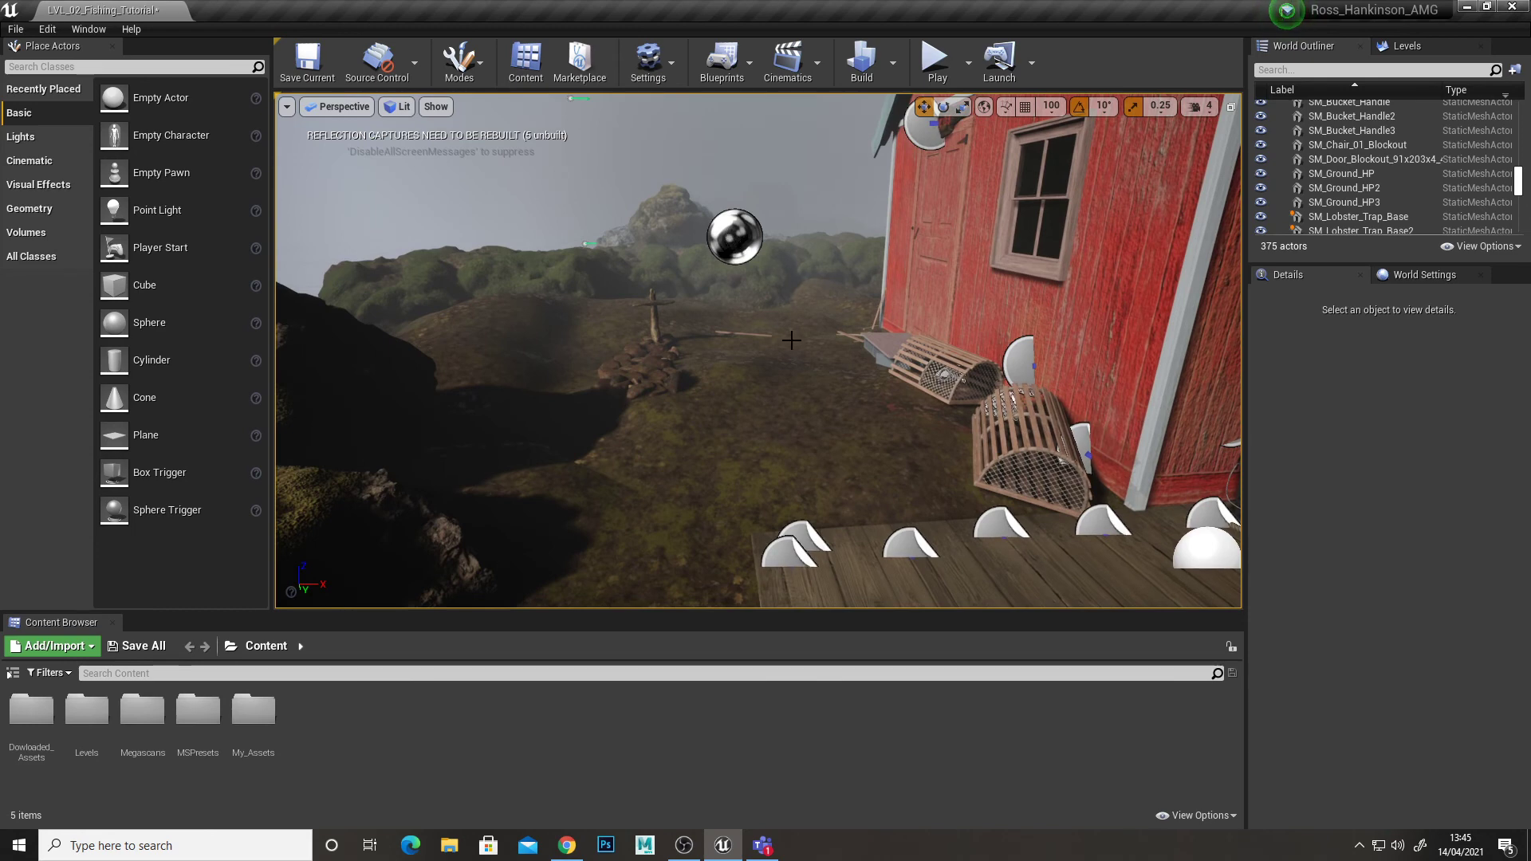
pyautogui.moveTo(790, 340); pyautogui.dragTo(789, 297, button='right')
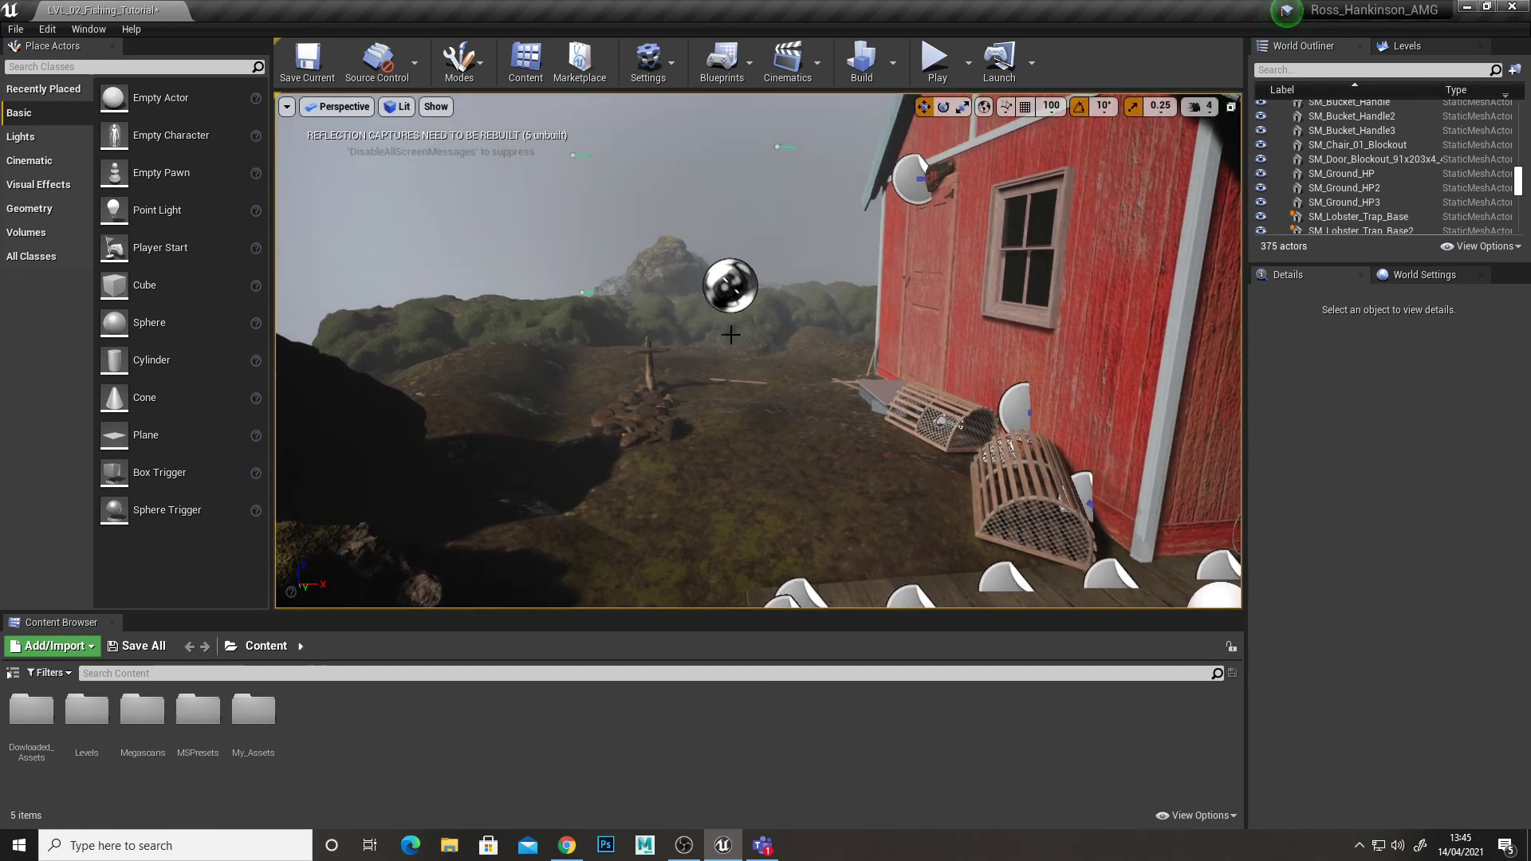
pyautogui.moveTo(775, 373); pyautogui.dragTo(776, 423, button='right')
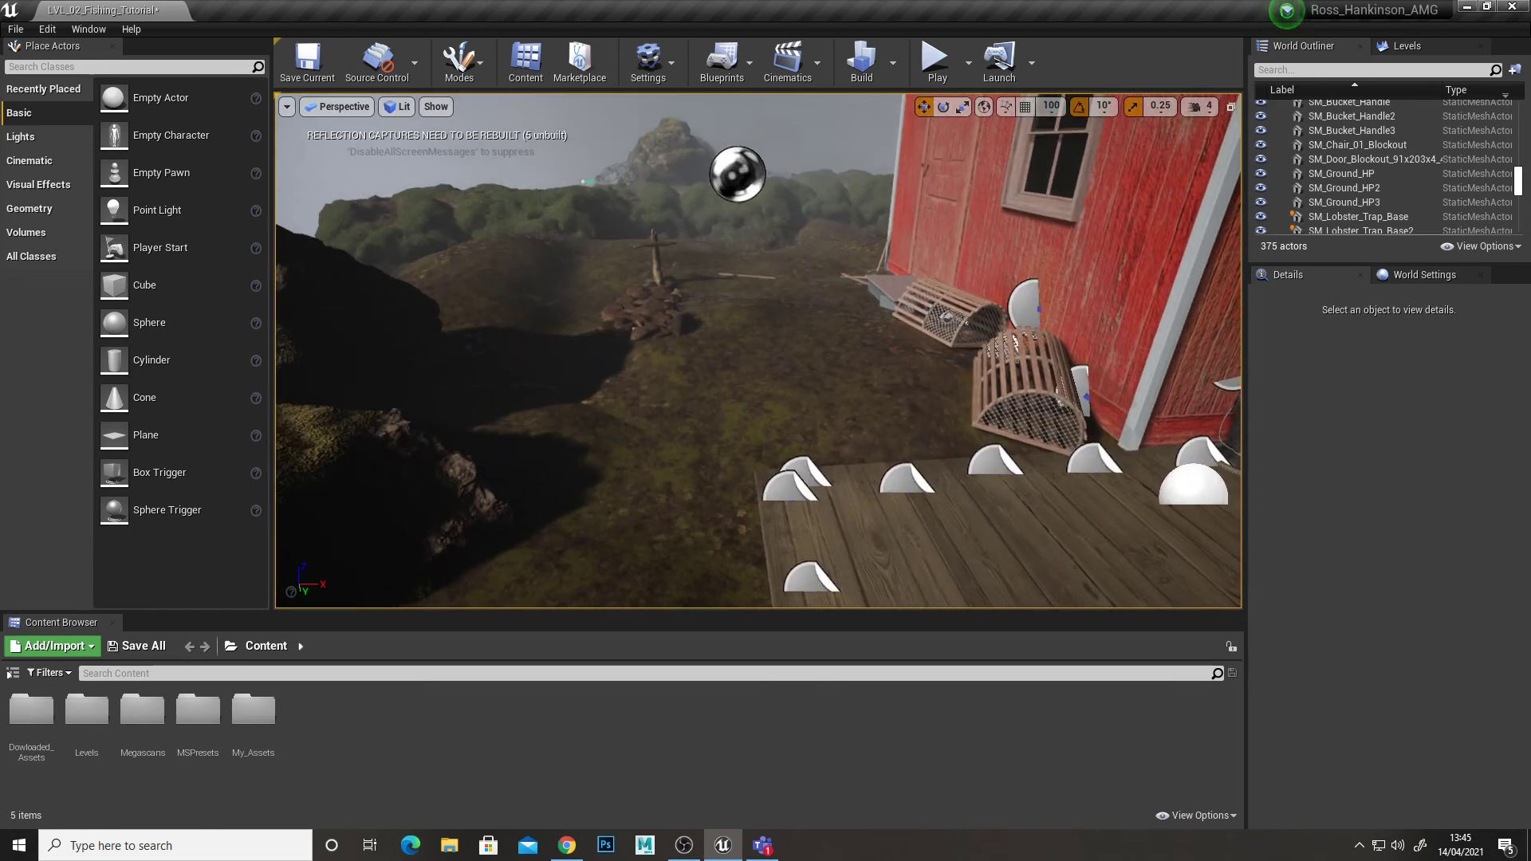
# Search the plugin list for "edit mesh" and check whether the mesh editing plugins are enabled
pyautogui.click(643, 62)
pyautogui.click(661, 144)
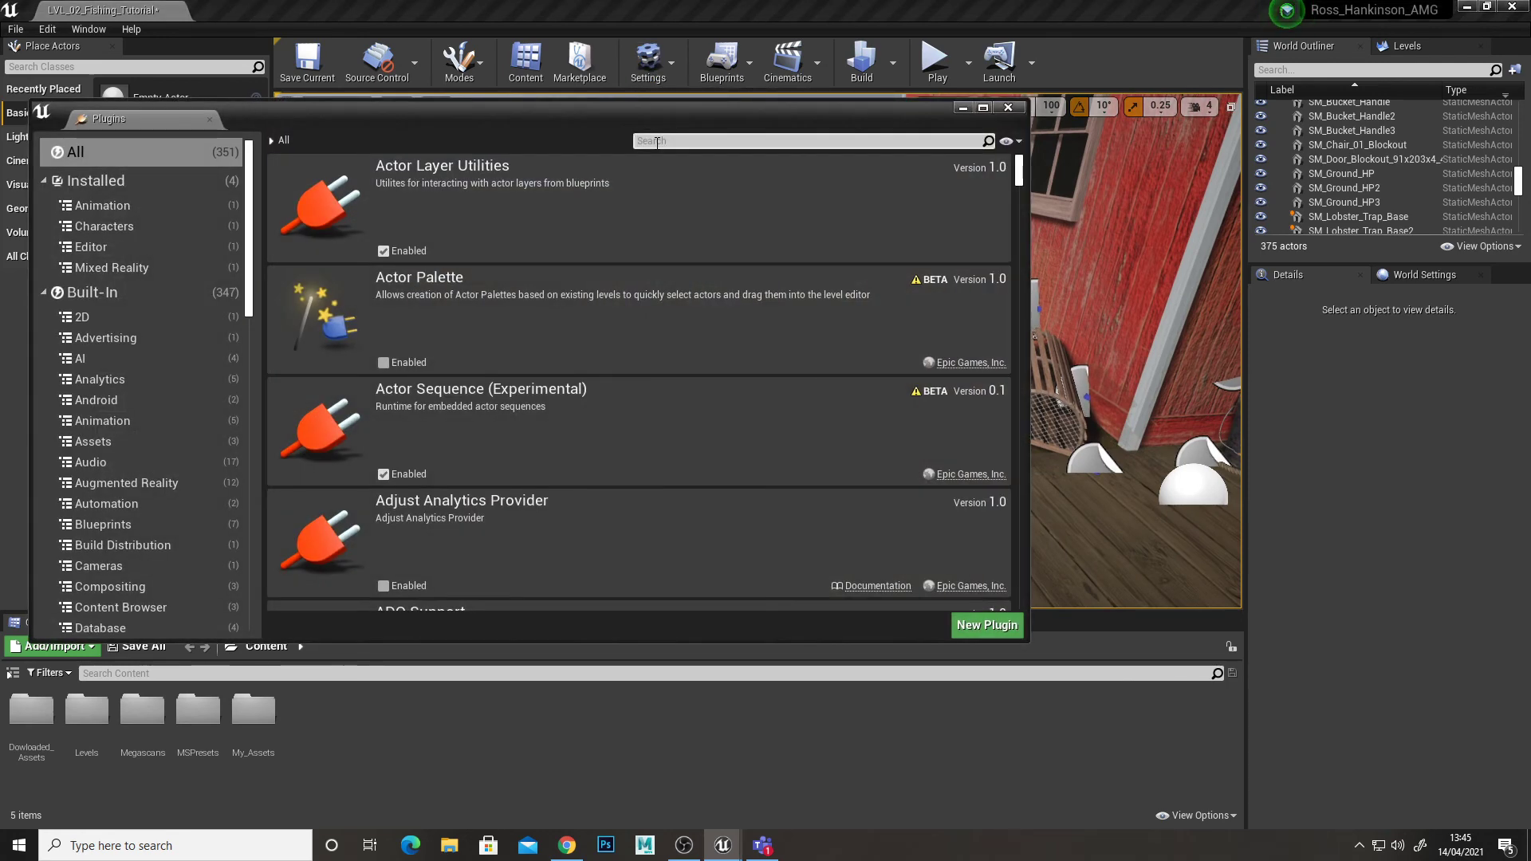
pyautogui.write('edit mesh')
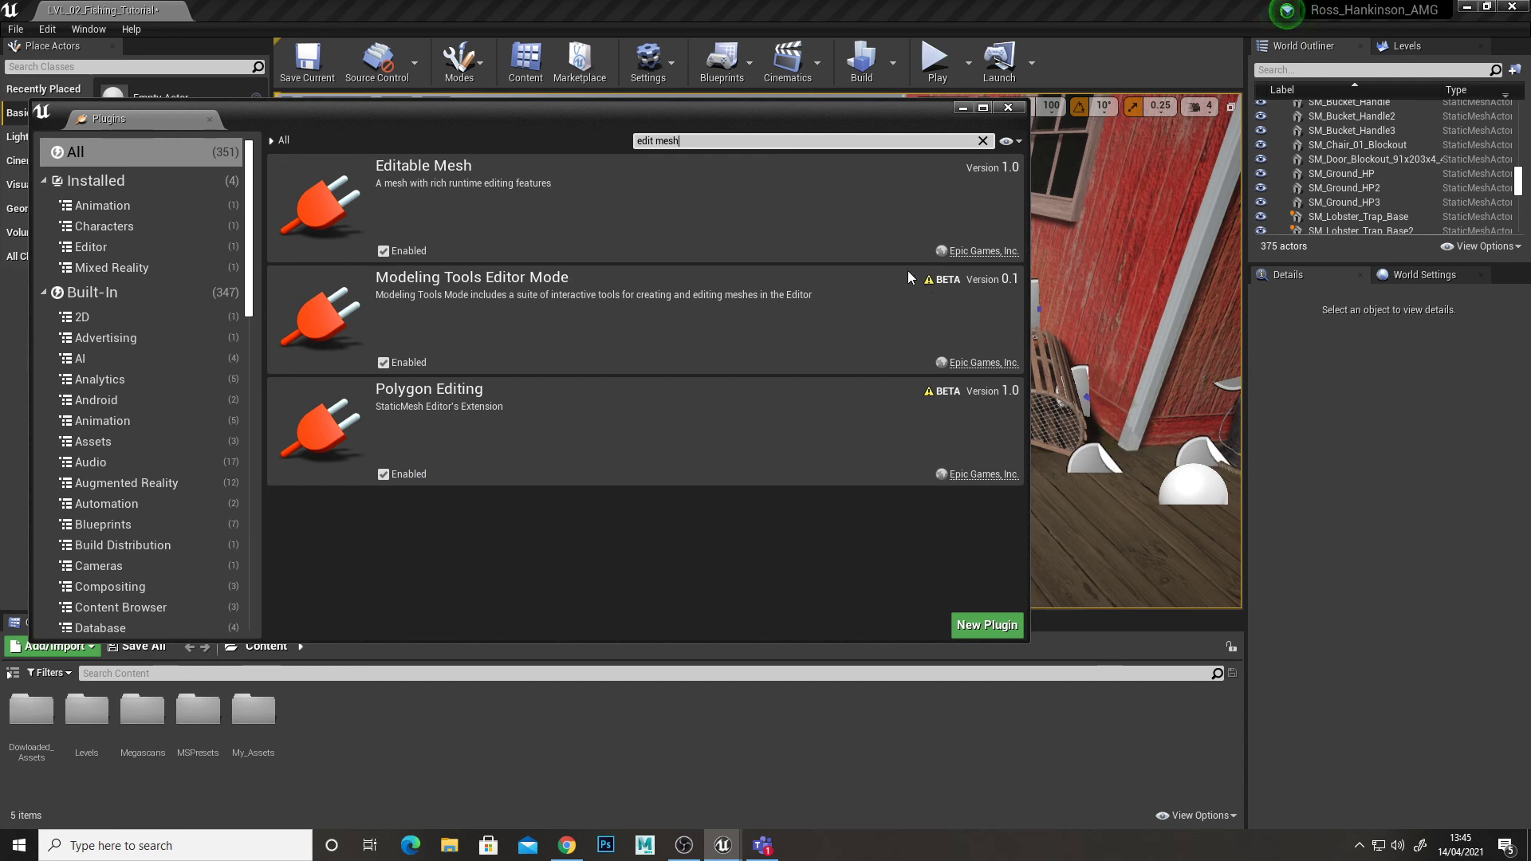
pyautogui.click(1009, 107)
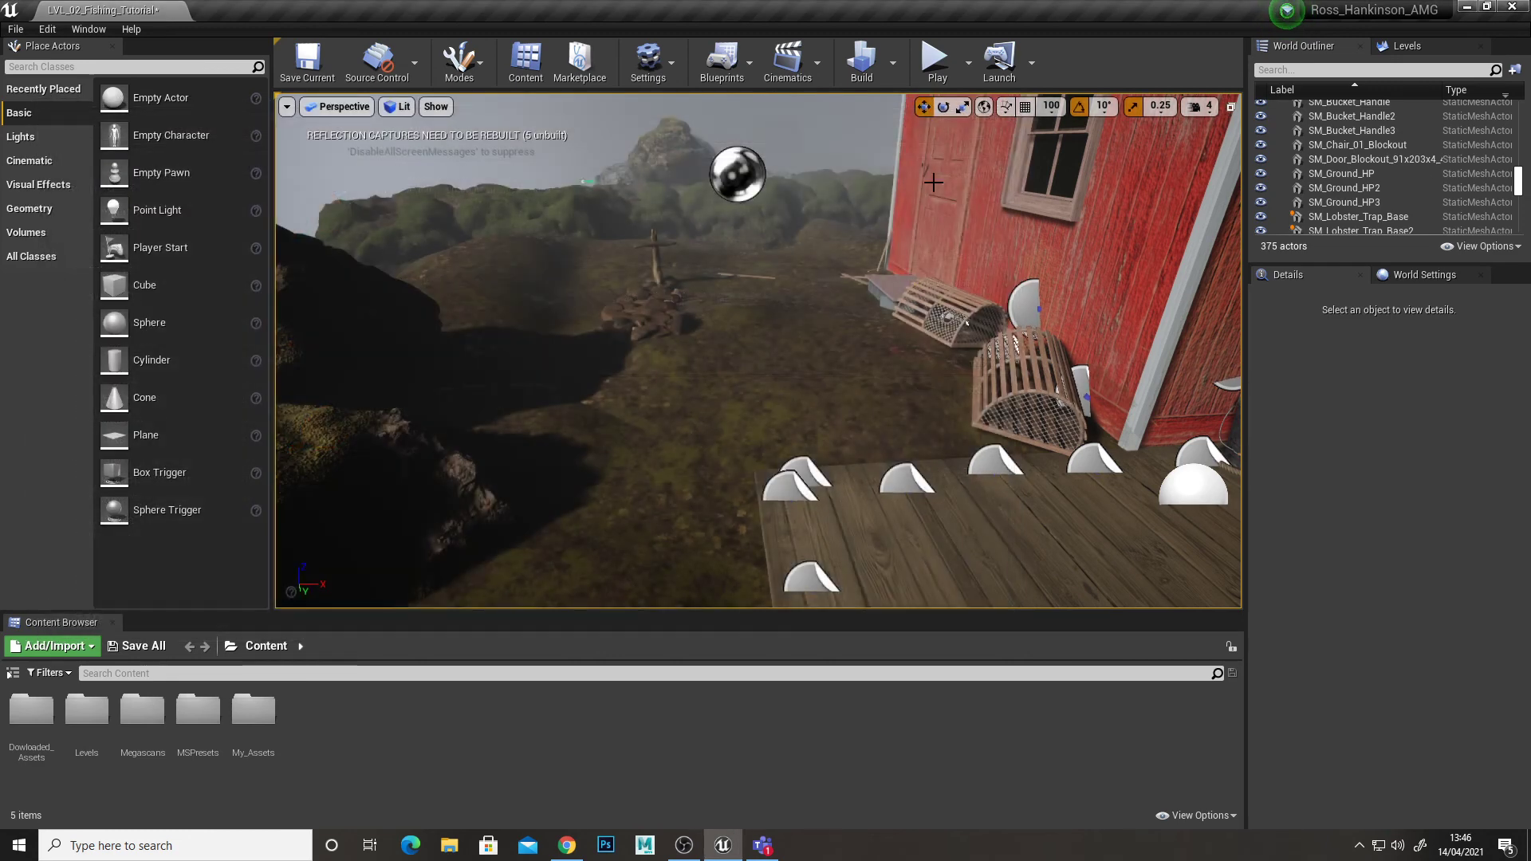
# Duplicate the mossy ground mesh beside the red hut and raise the copy above the original to a height of about 190
pyautogui.moveTo(795, 399); pyautogui.dragTo(849, 392, button='right')
pyautogui.press('w')
pyautogui.press('s')
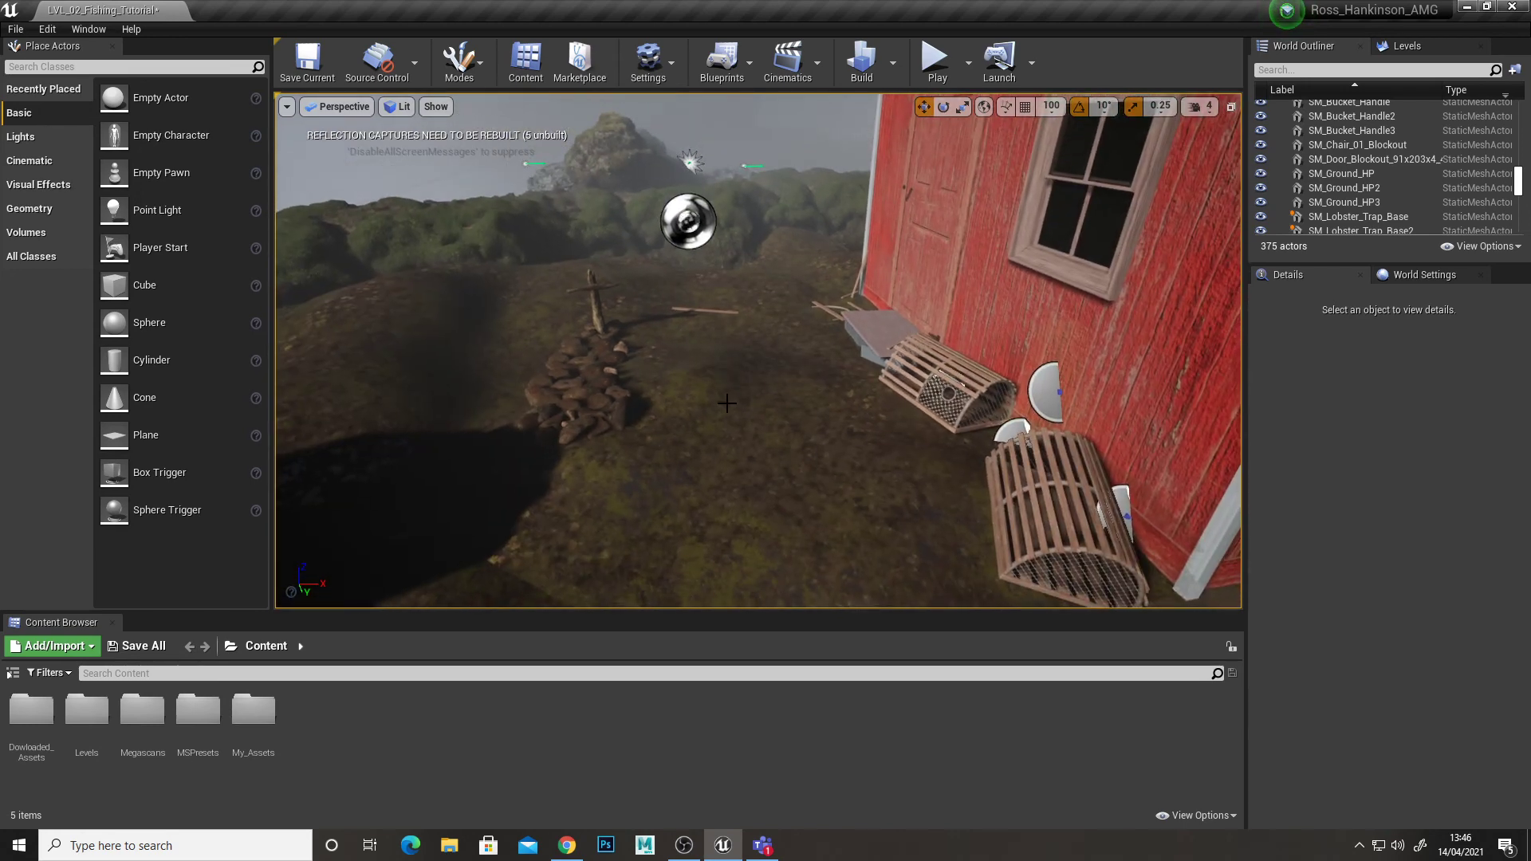
pyautogui.moveTo(830, 494); pyautogui.dragTo(769, 463, button='right')
pyautogui.click(708, 319)
pyautogui.moveTo(708, 319)
pyautogui.mouseDown(button='right')
pyautogui.moveTo(722, 307)
pyautogui.moveTo(701, 430)
pyautogui.moveTo(708, 319)
pyautogui.mouseUp(button='right')
pyautogui.press('s')
pyautogui.press('w')
pyautogui.keyDown('alt'); pyautogui.moveTo(742, 330); pyautogui.dragTo(742, 297); pyautogui.keyUp('alt')
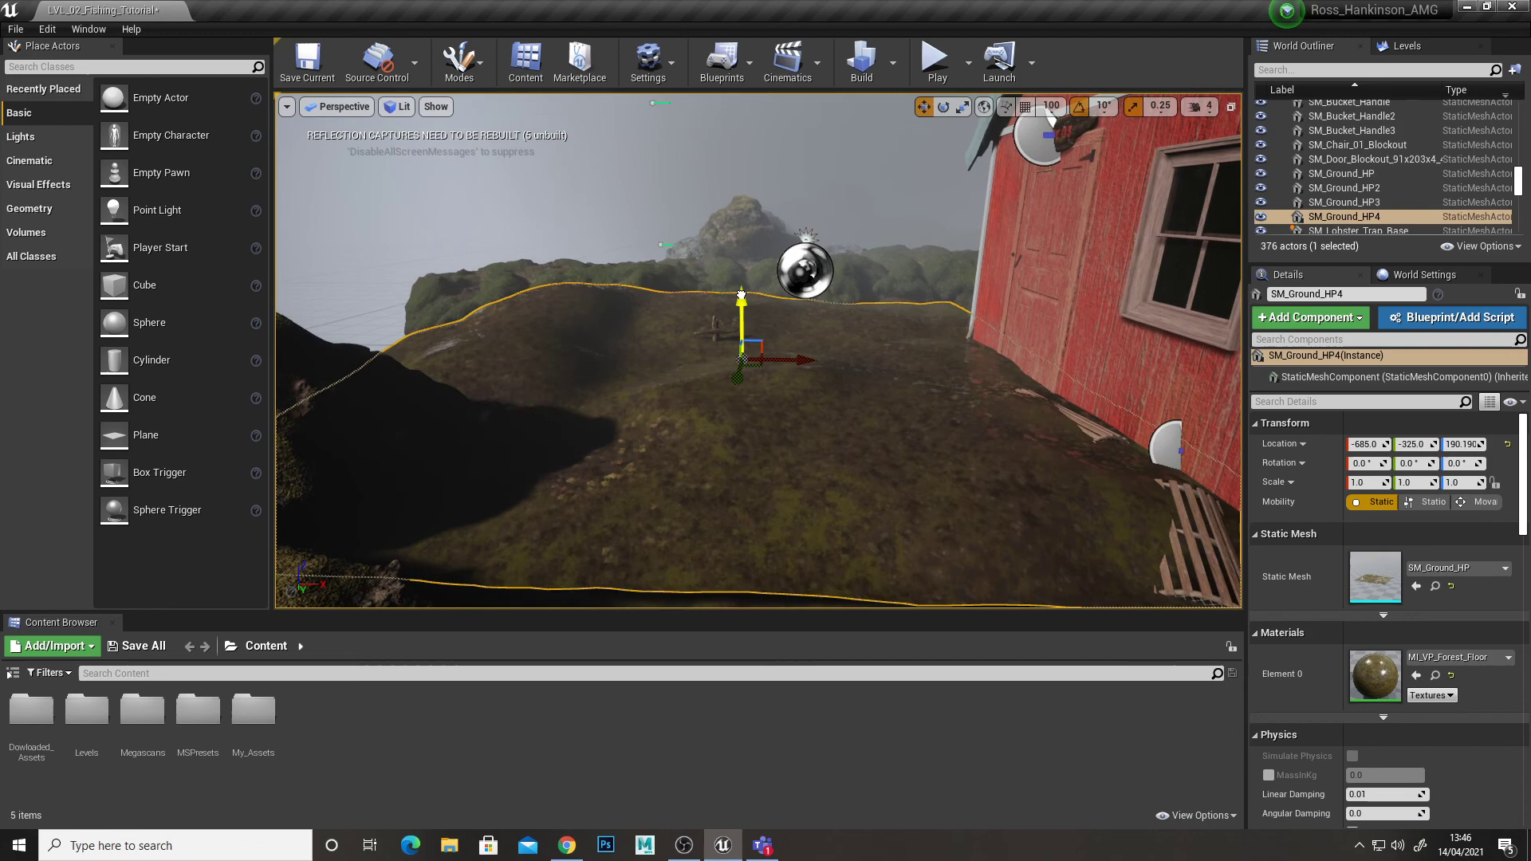
# Activate the Modeling editing mode with the raised ground copy selected
pyautogui.moveTo(741, 296); pyautogui.dragTo(739, 435, button='right')
pyautogui.press('w')
pyautogui.press('s')
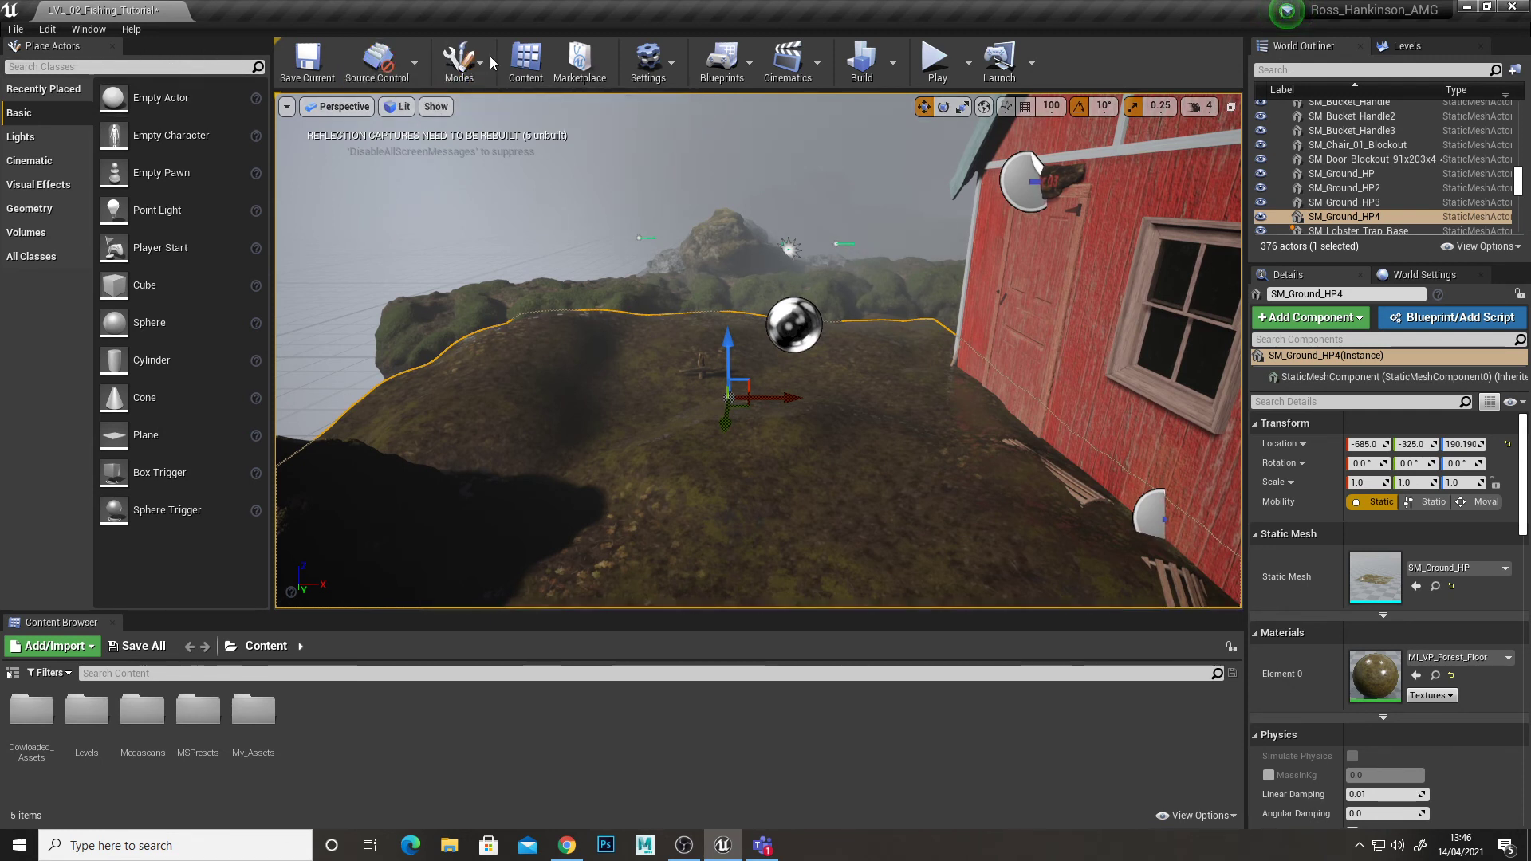
pyautogui.click(459, 62)
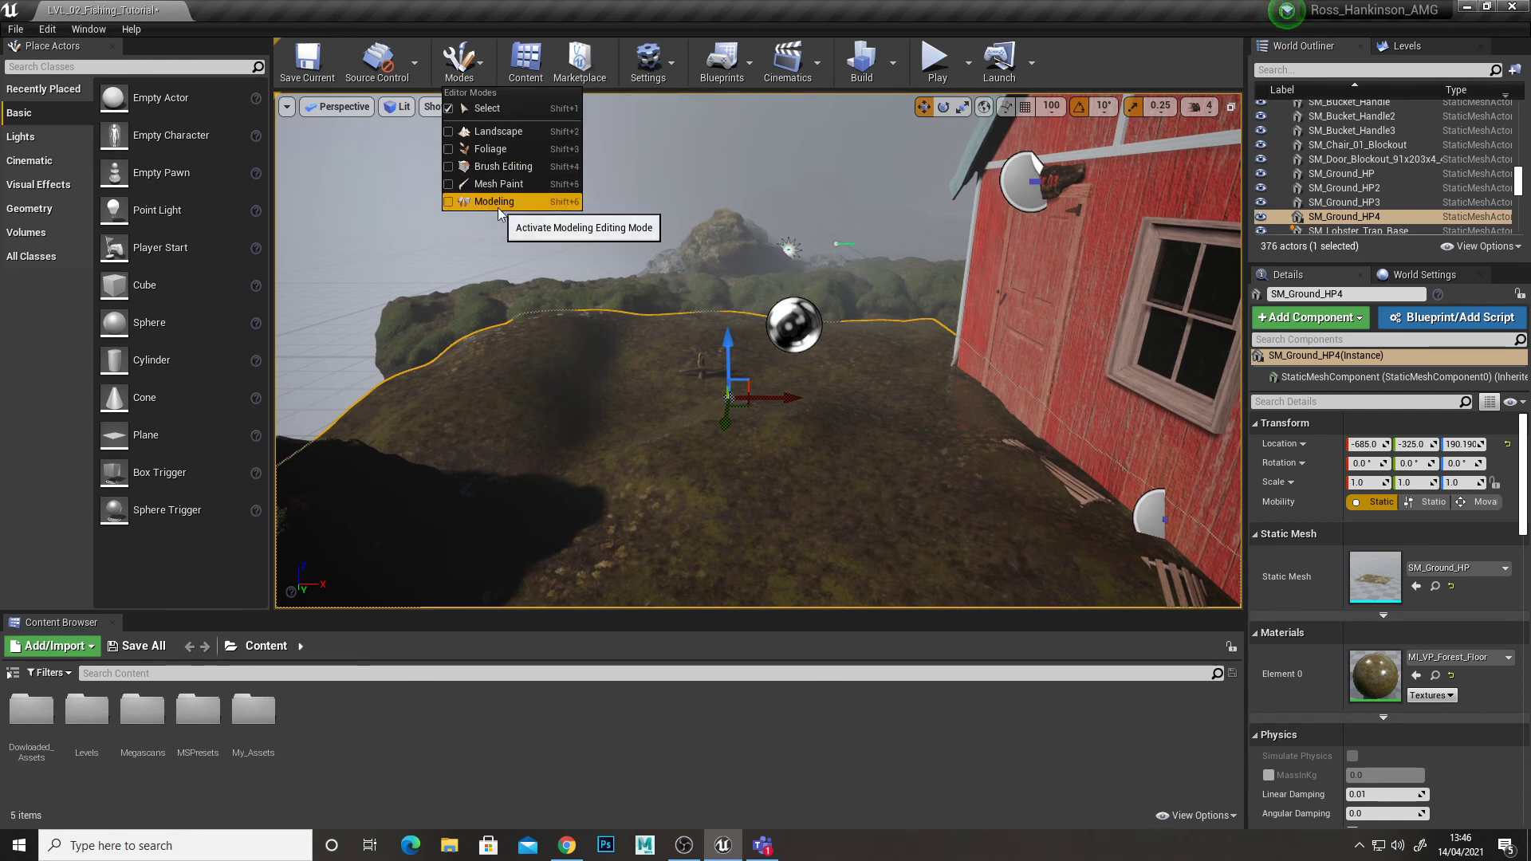
pyautogui.click(550, 202)
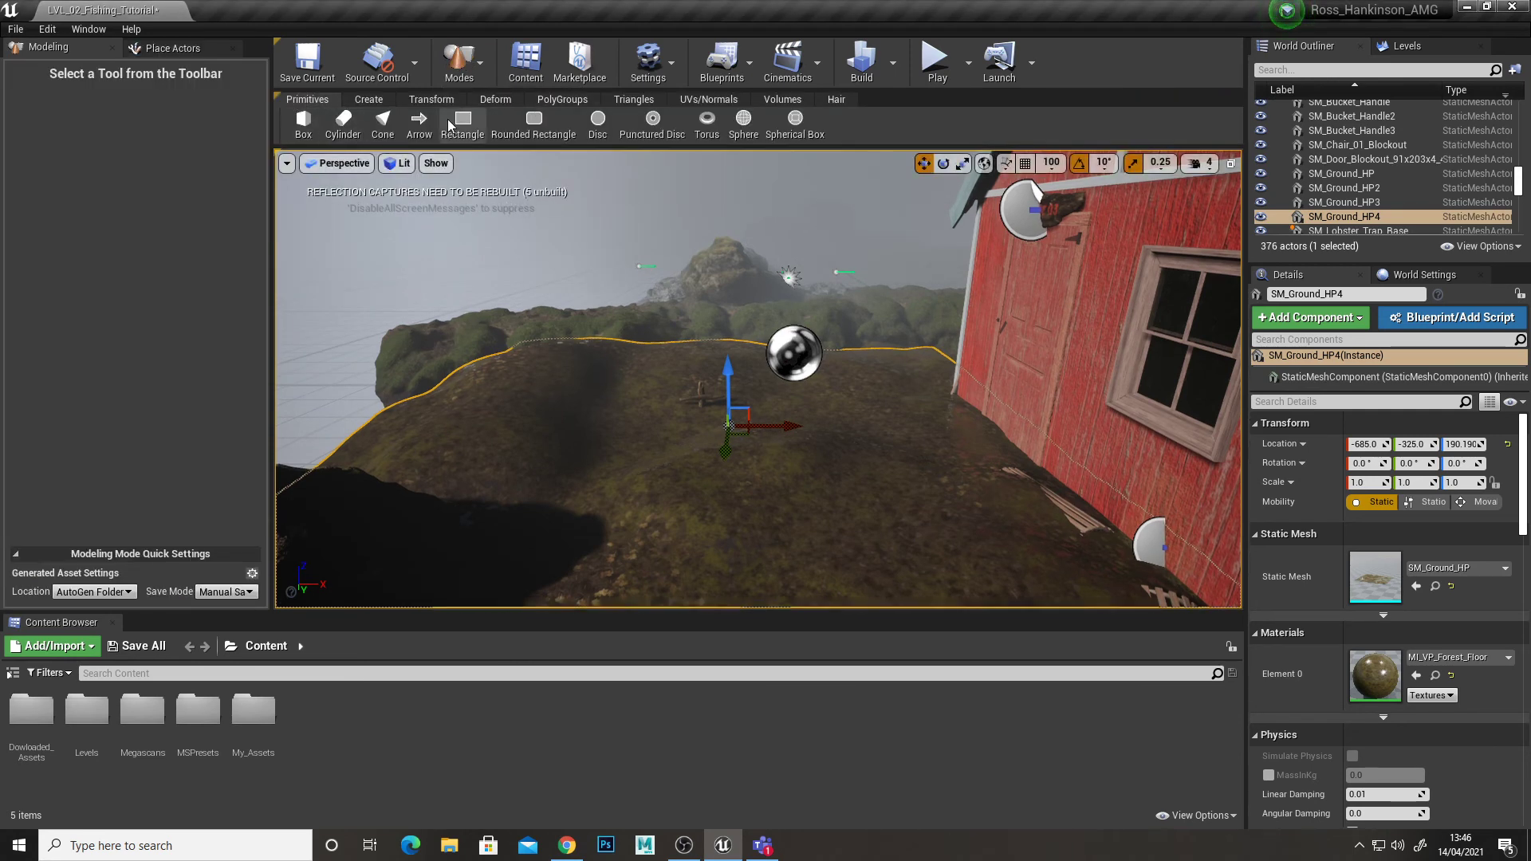
# Look through the modeling tool categories from Create to UVs/Normals, ending on the Triangles tools
pyautogui.moveTo(716, 314); pyautogui.dragTo(727, 434, button='right')
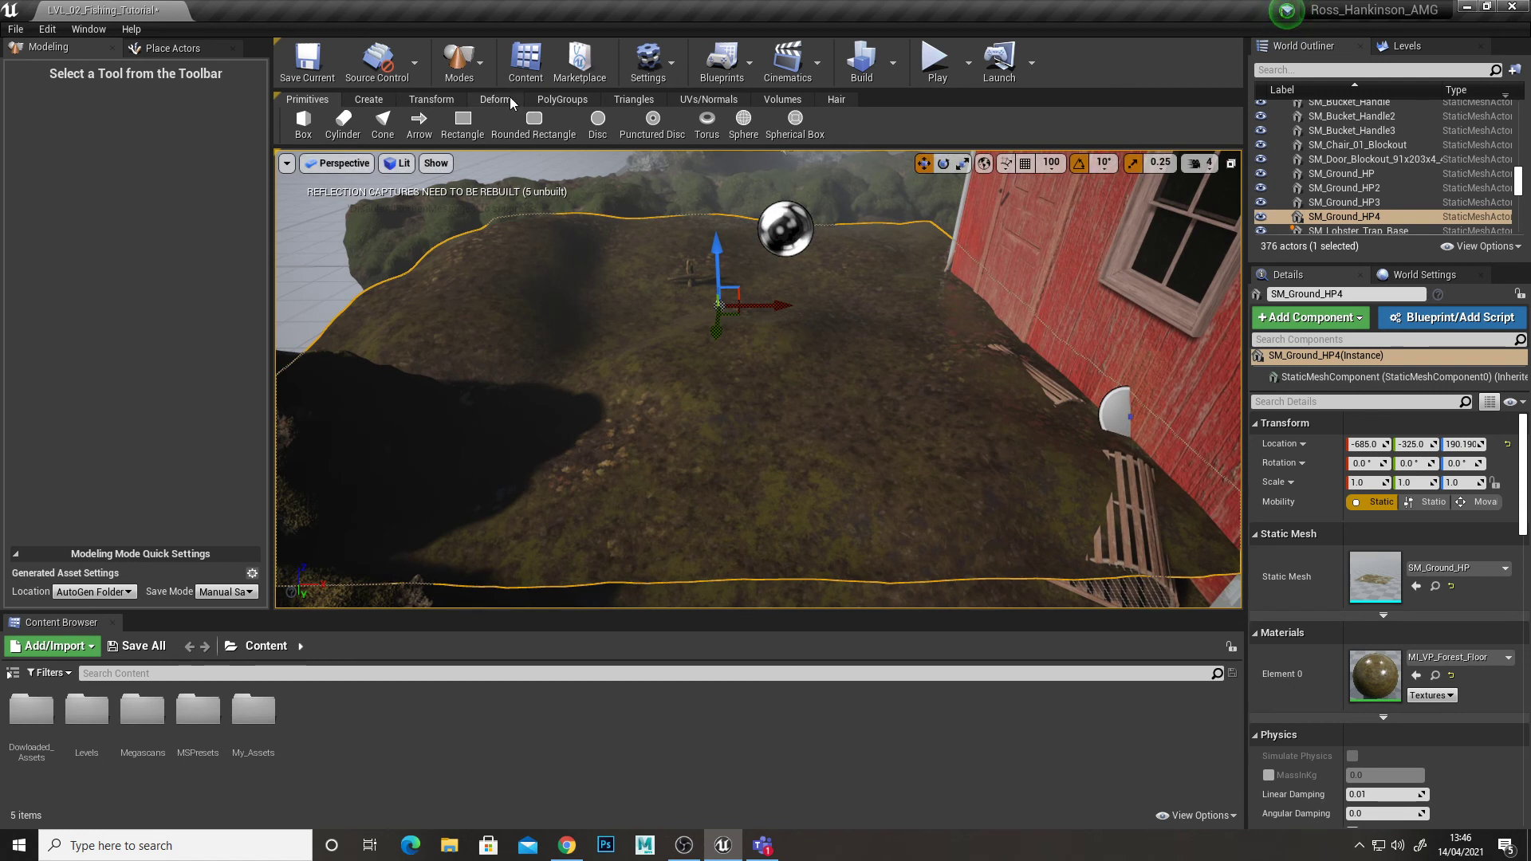
pyautogui.click(381, 102)
pyautogui.click(428, 101)
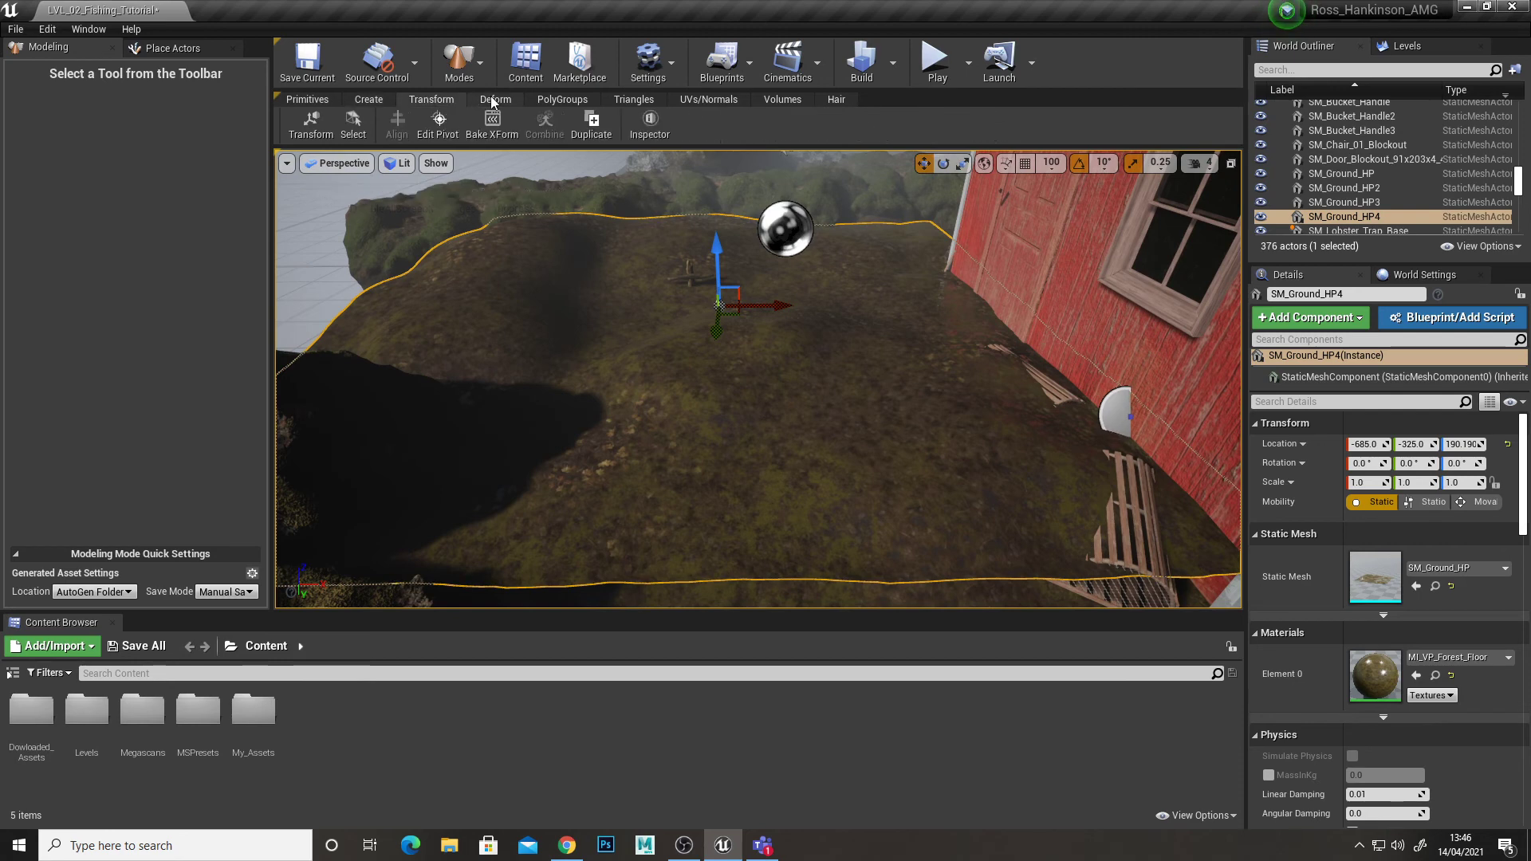
pyautogui.click(494, 100)
pyautogui.click(556, 102)
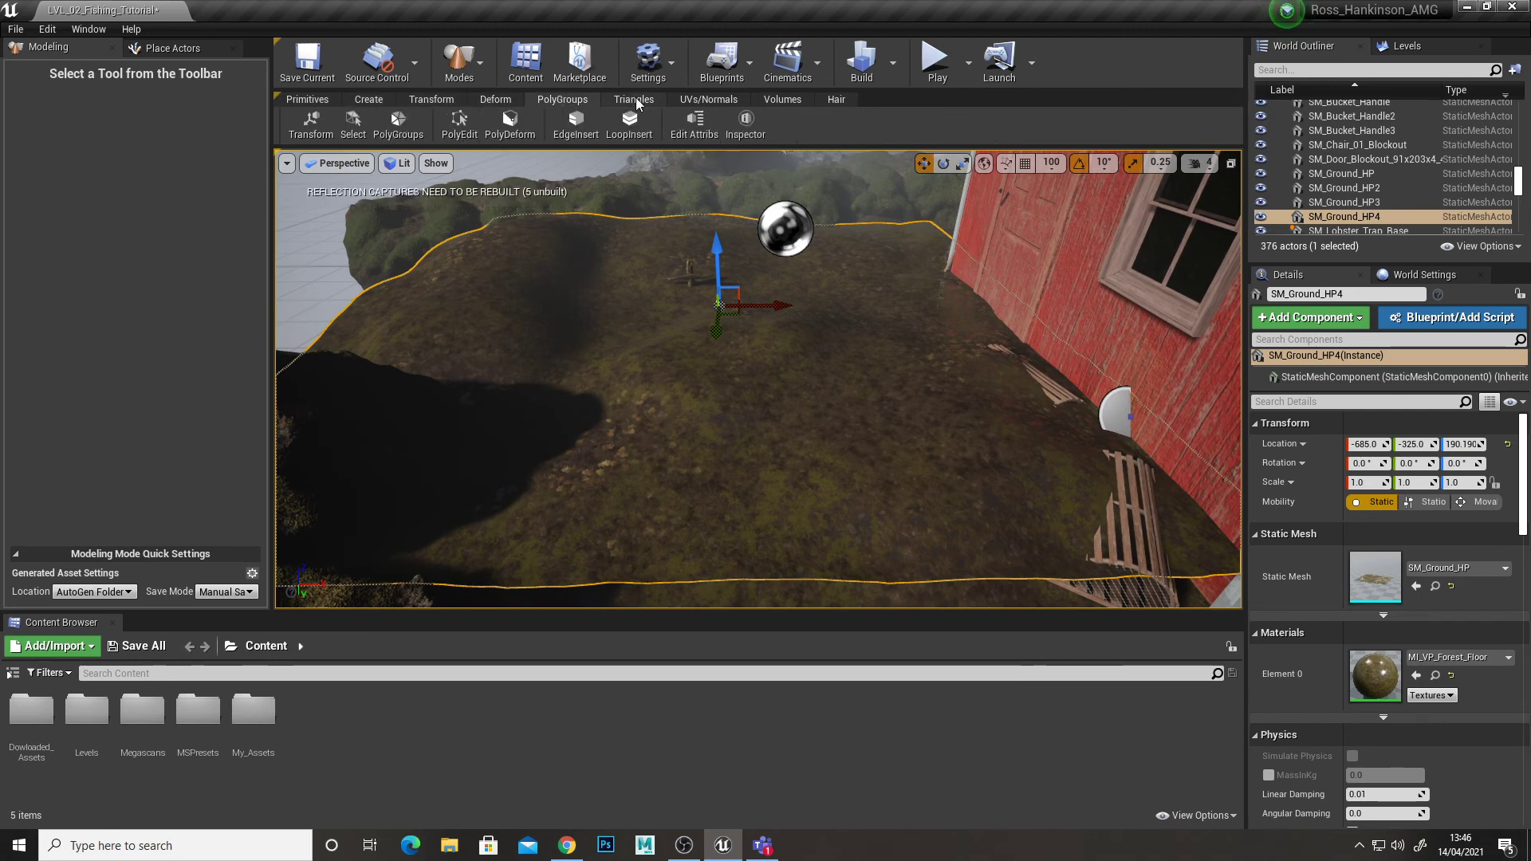
pyautogui.click(635, 103)
pyautogui.click(694, 103)
pyautogui.click(639, 102)
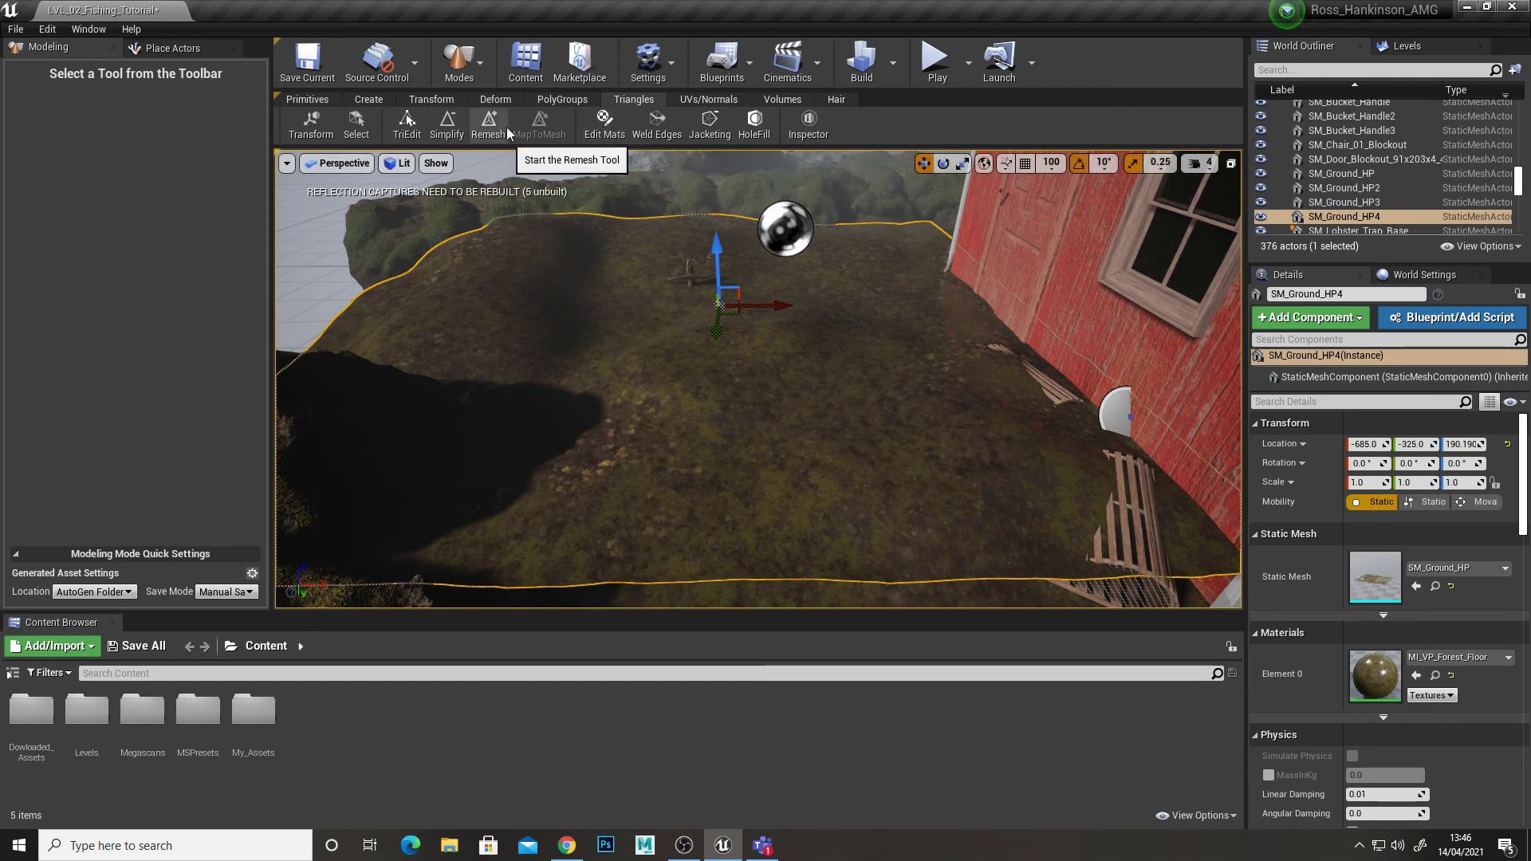
# Inspect the ground copy's triangle density in Brush Wireframe view and return to Lit view
pyautogui.click(395, 163)
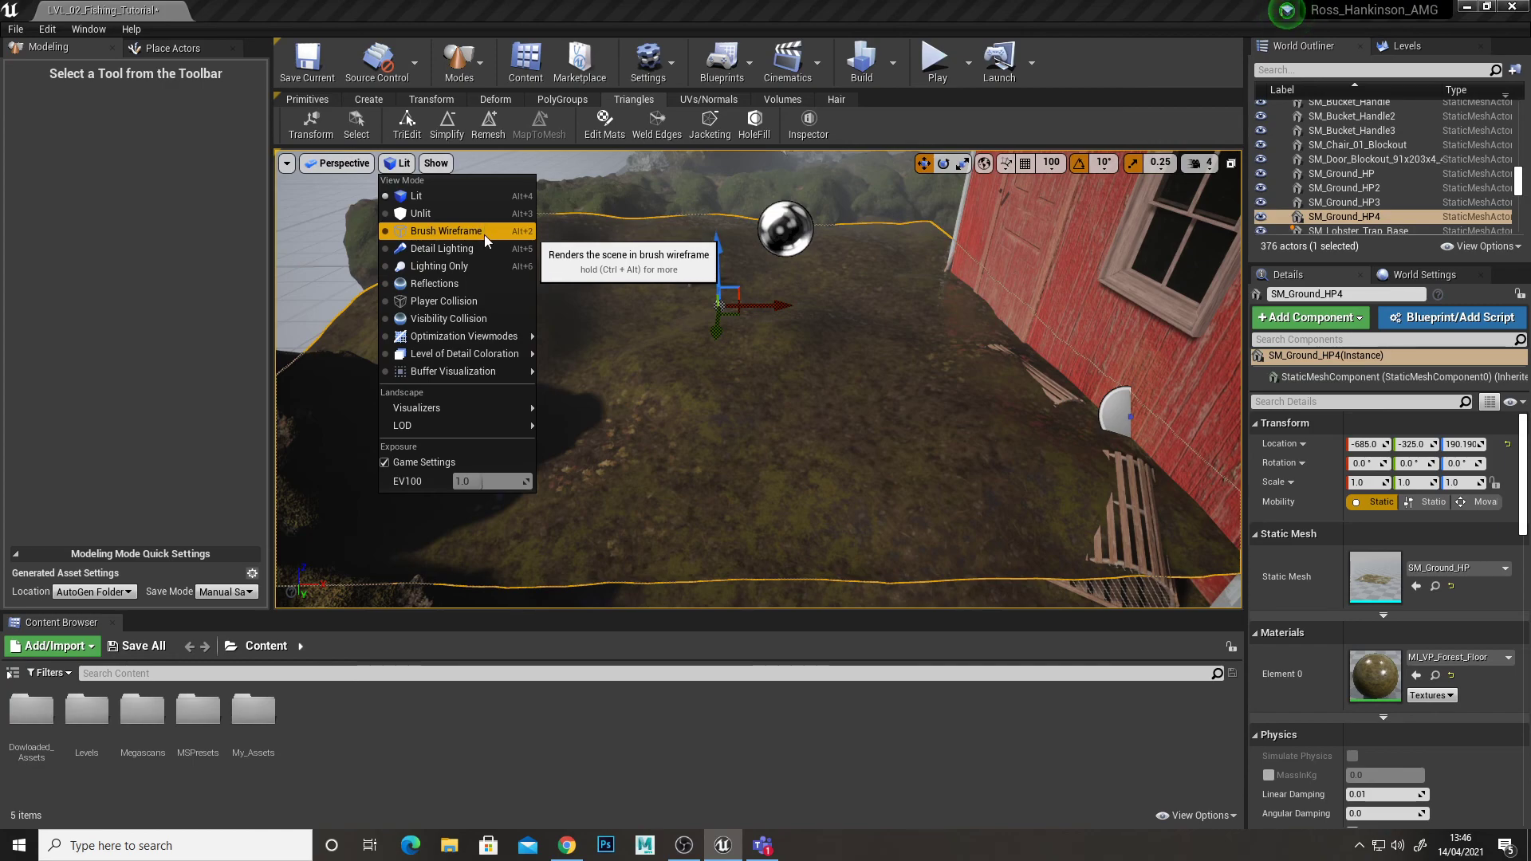
pyautogui.click(447, 231)
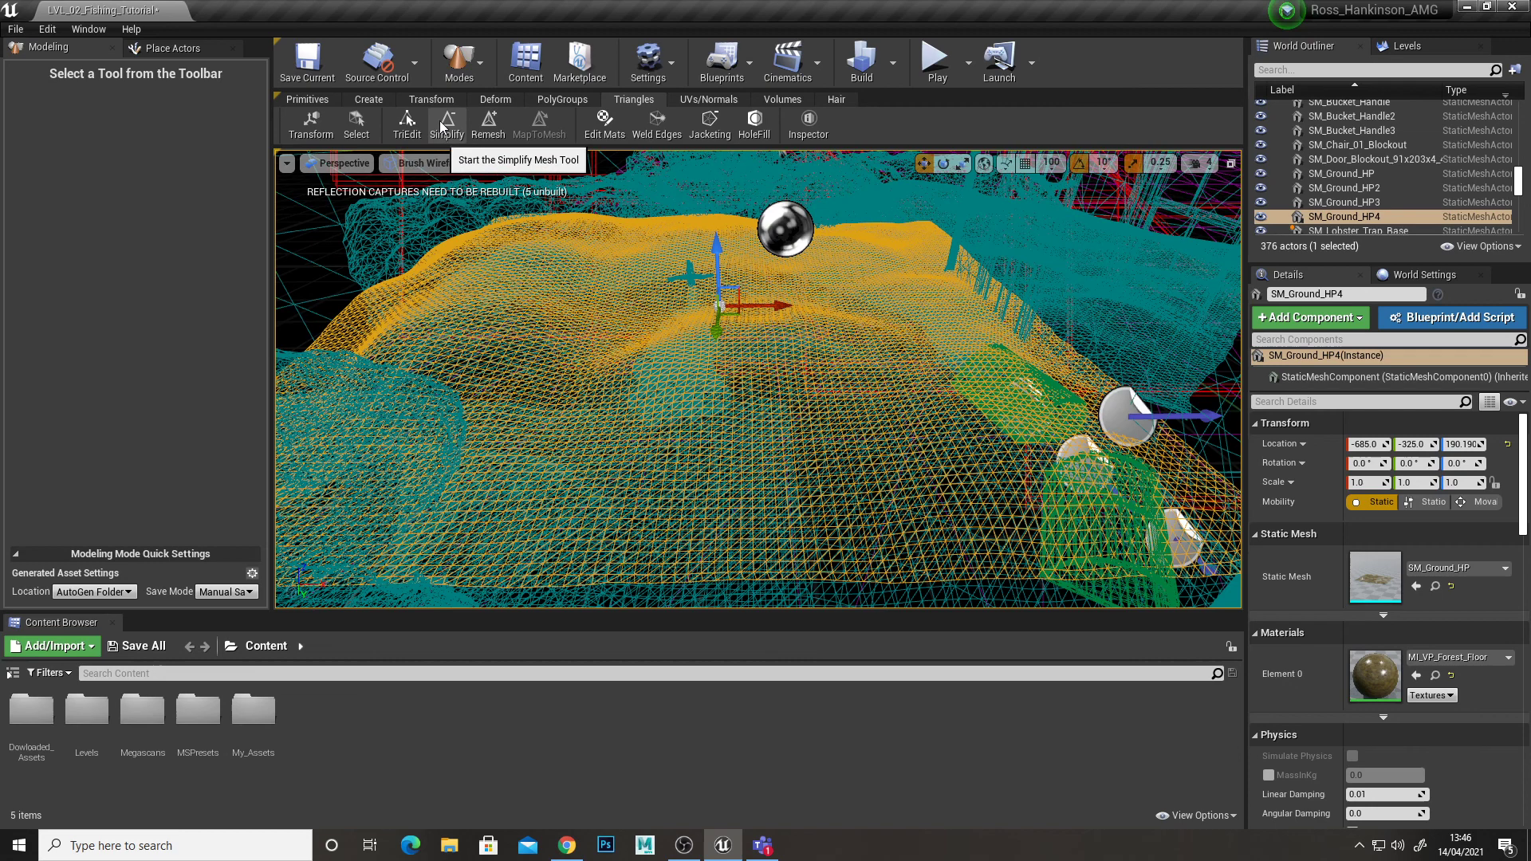
pyautogui.click(416, 165)
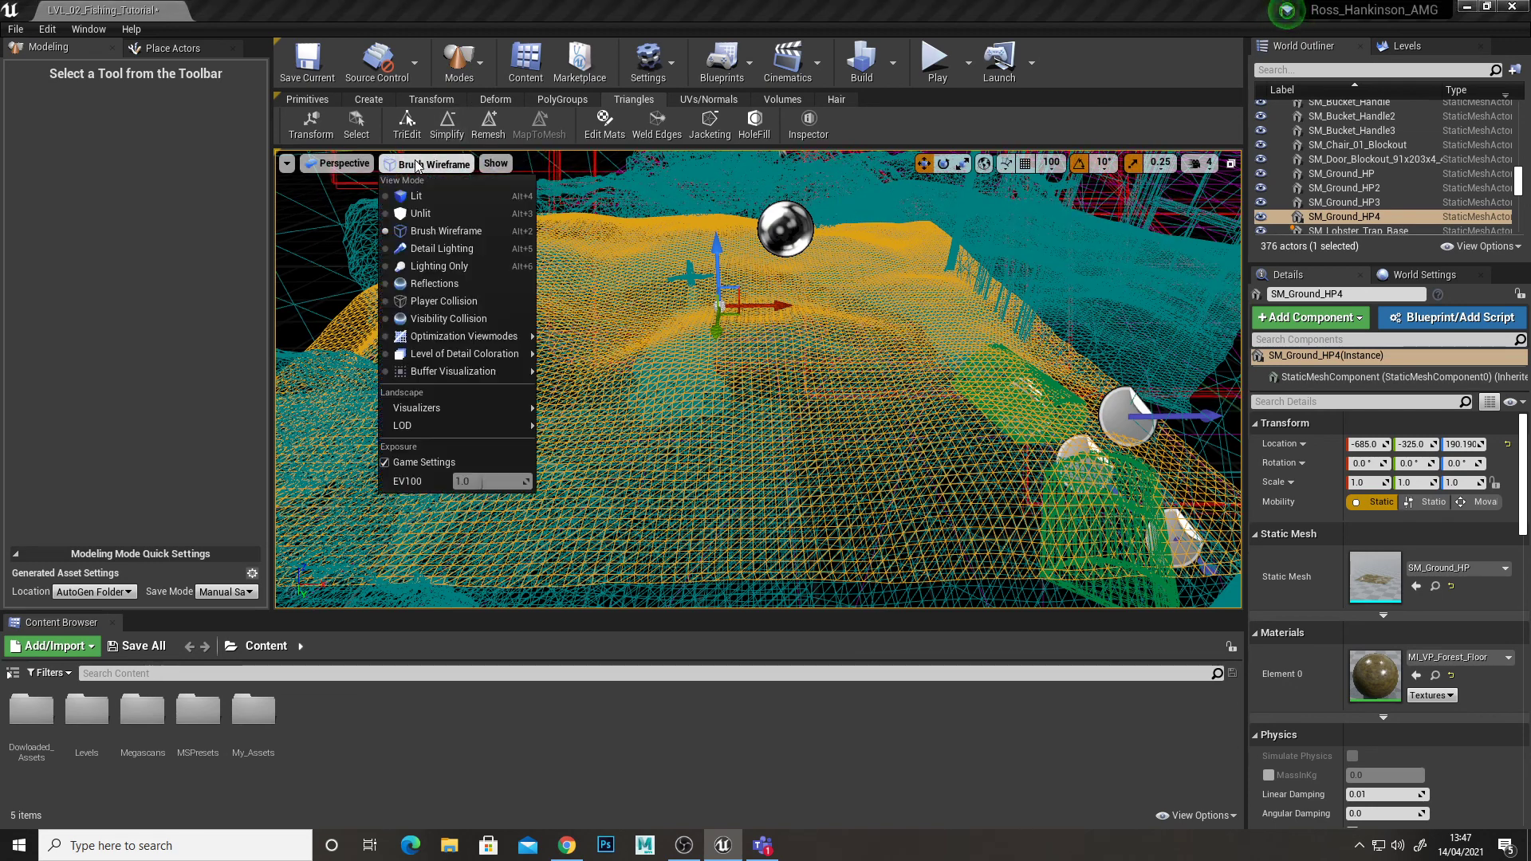
pyautogui.click(411, 196)
# Try sculpting raised mounds across the middle of the ground copy with the Sculpt (Normal) brush and Smooth falloff
pyautogui.click(495, 98)
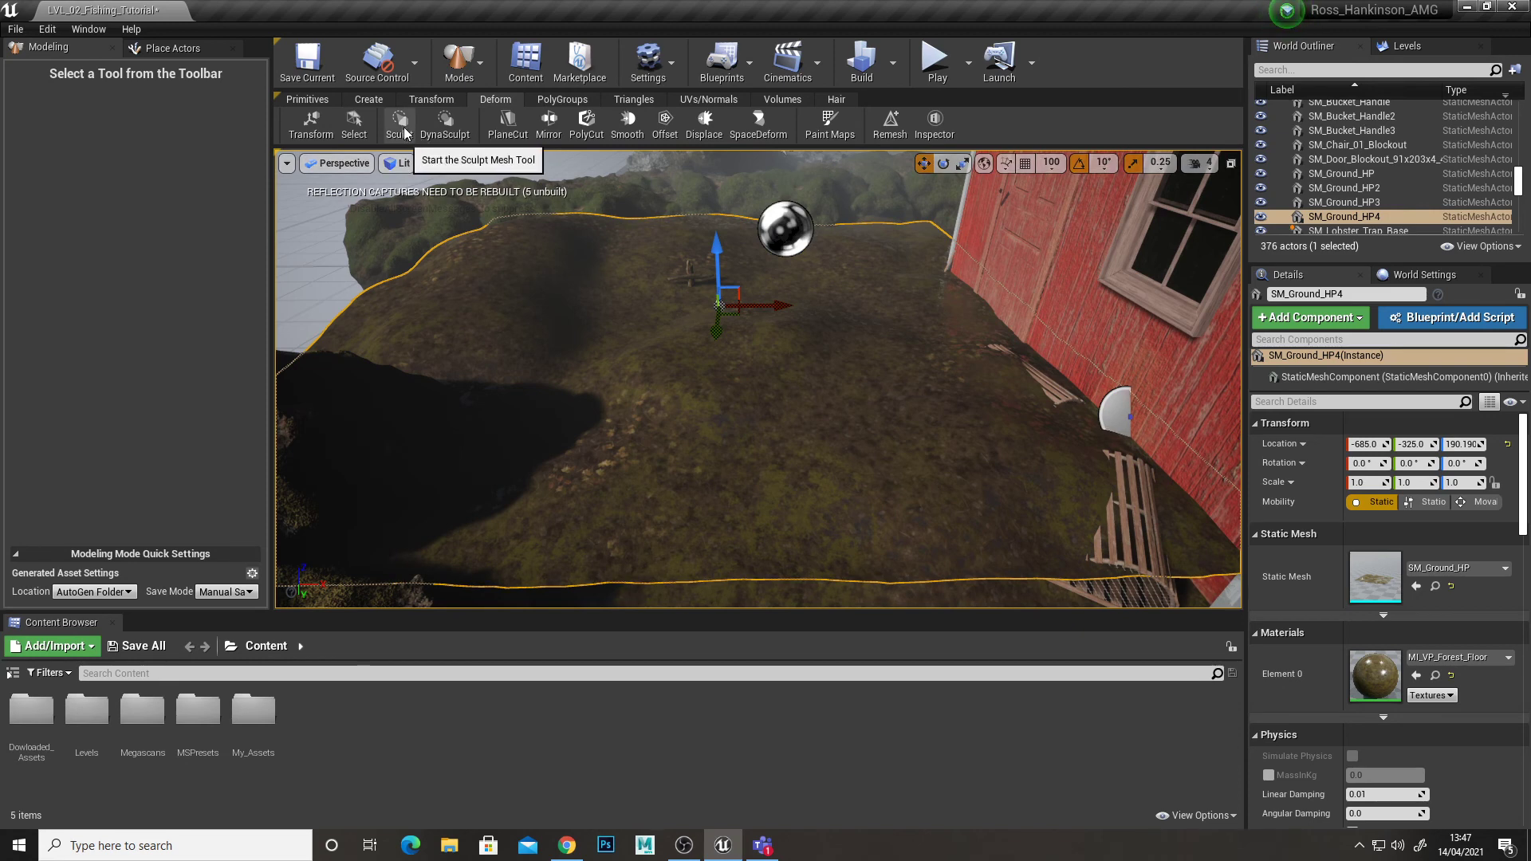
pyautogui.click(398, 134)
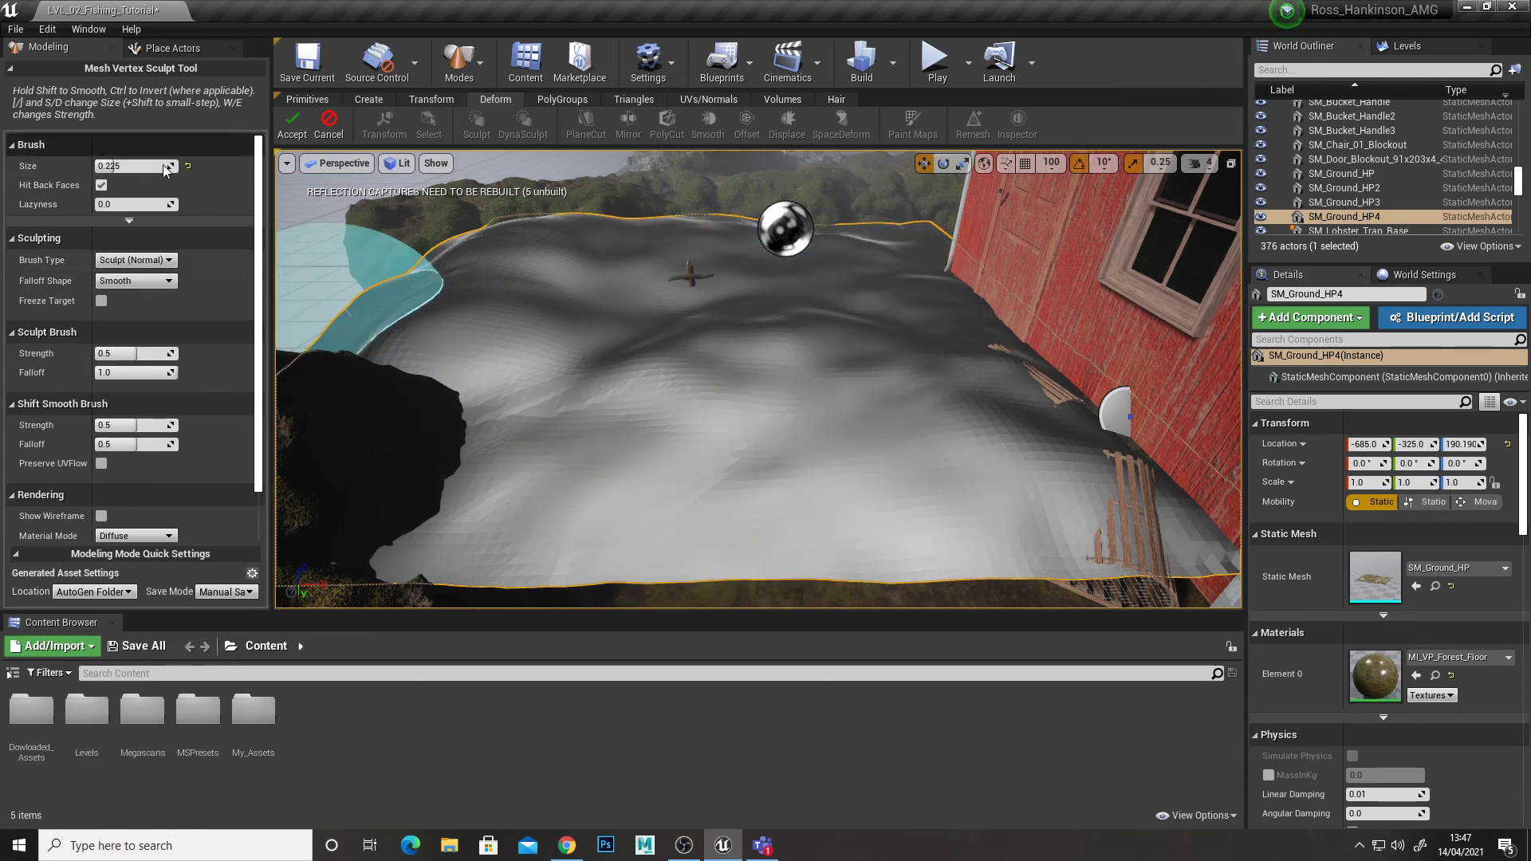
pyautogui.click(140, 267)
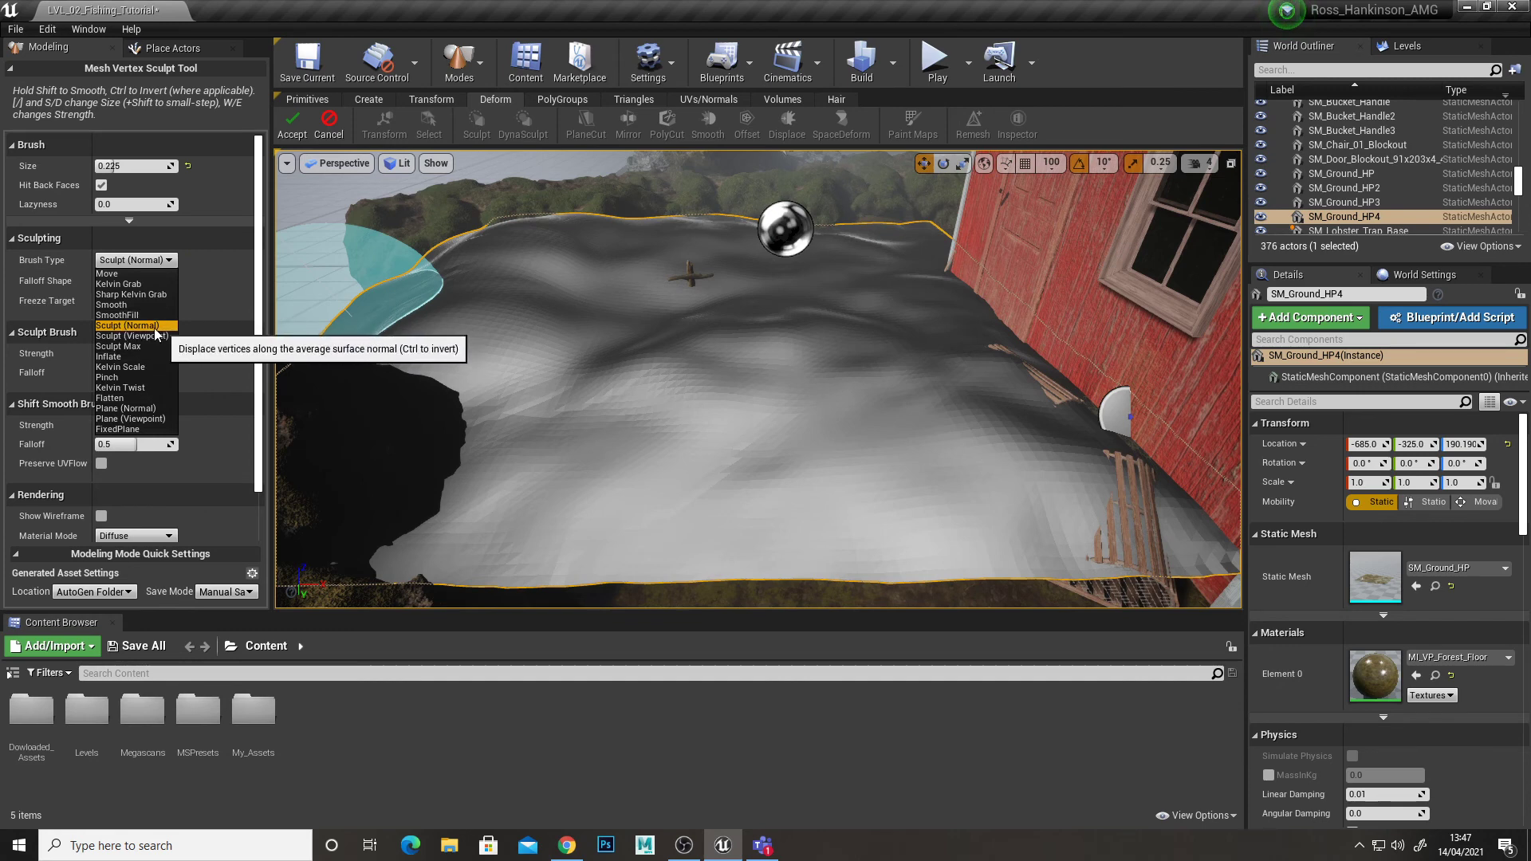
pyautogui.click(143, 325)
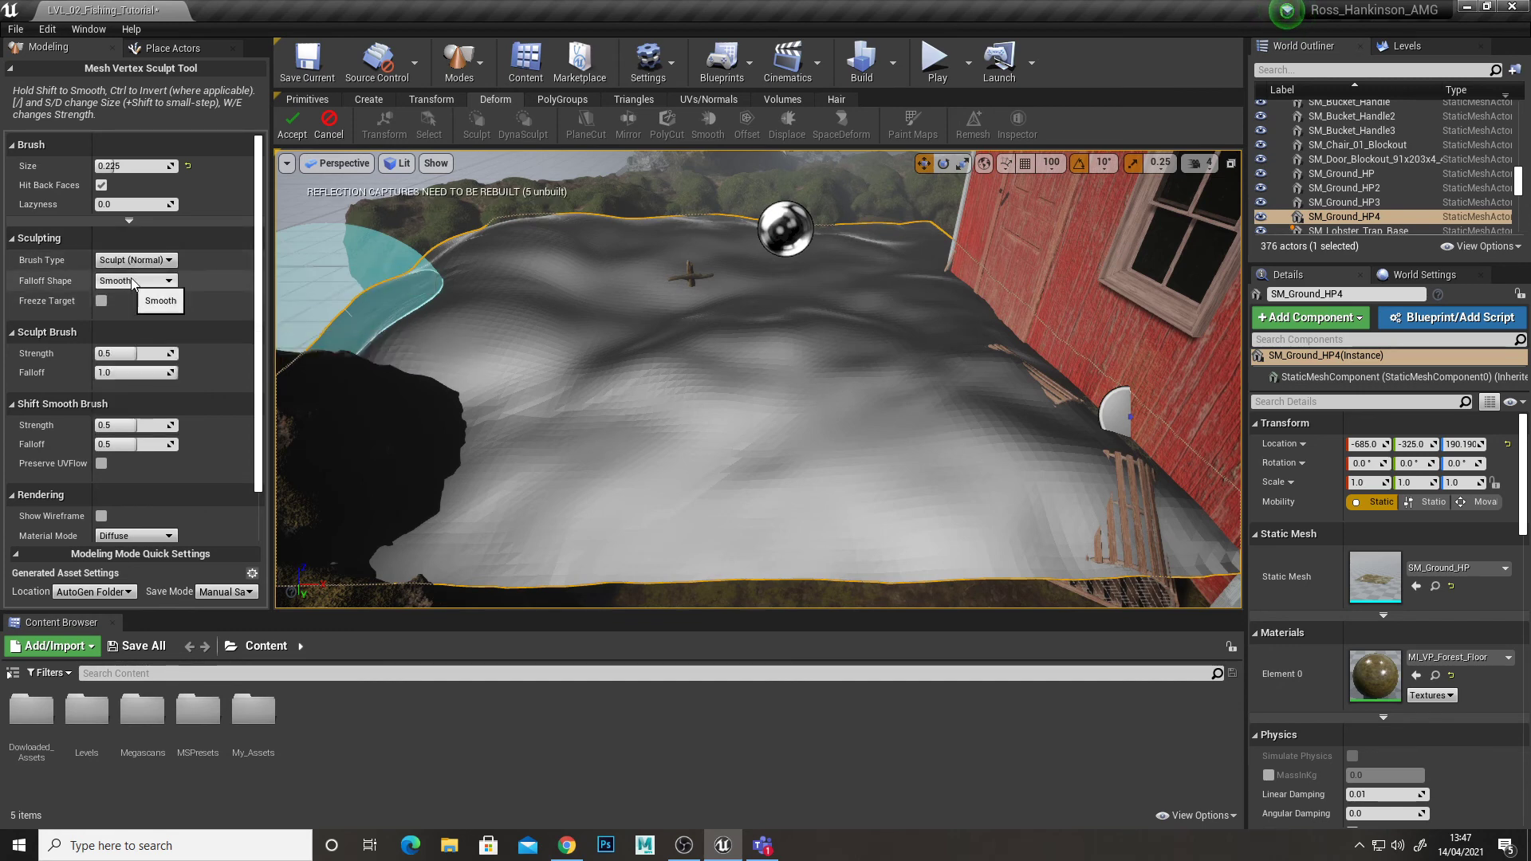
pyautogui.click(134, 283)
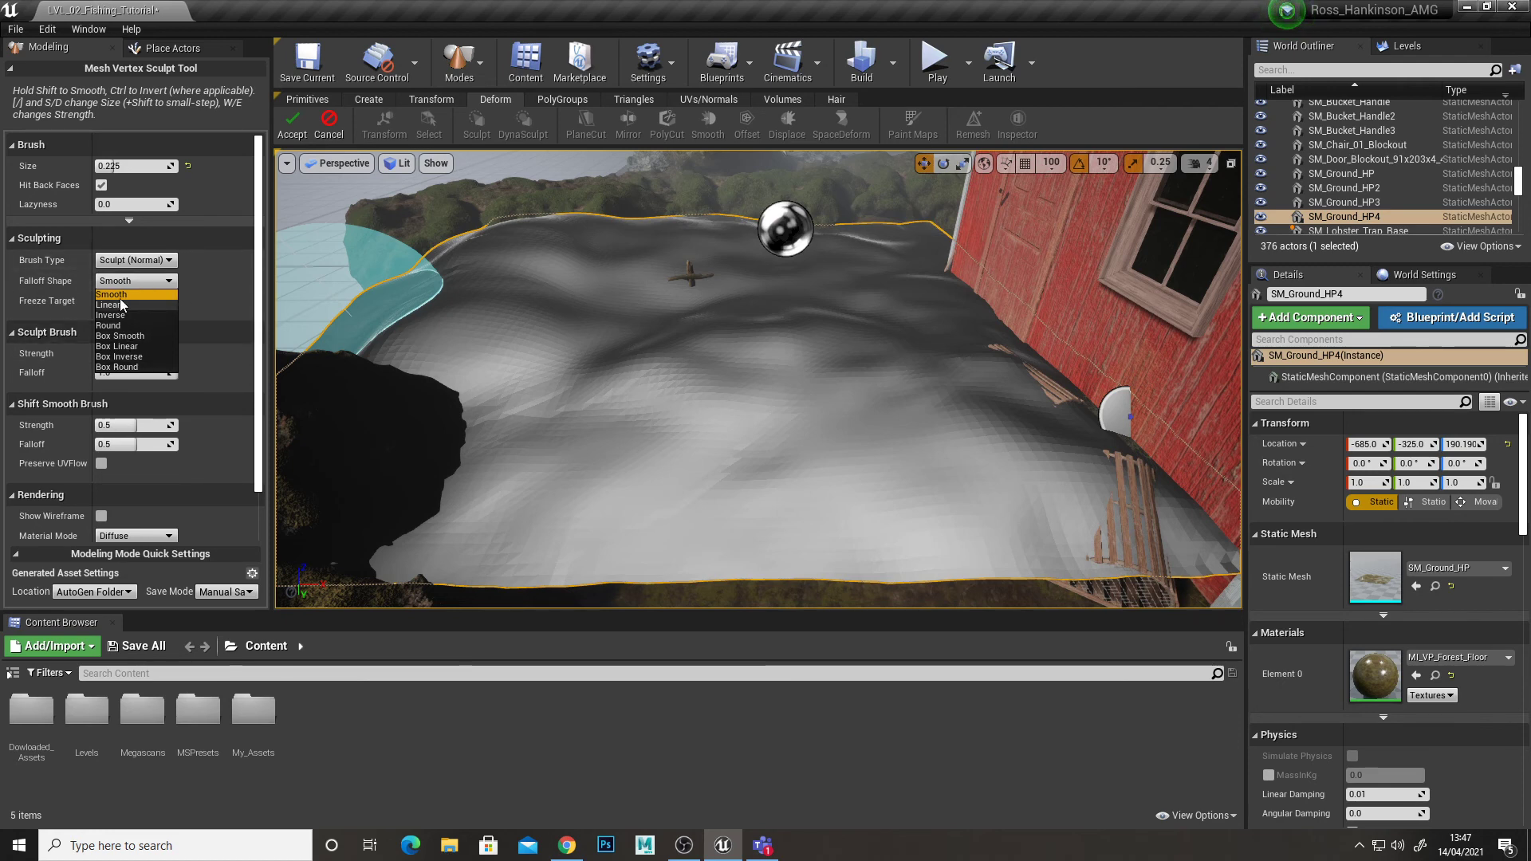
pyautogui.click(126, 292)
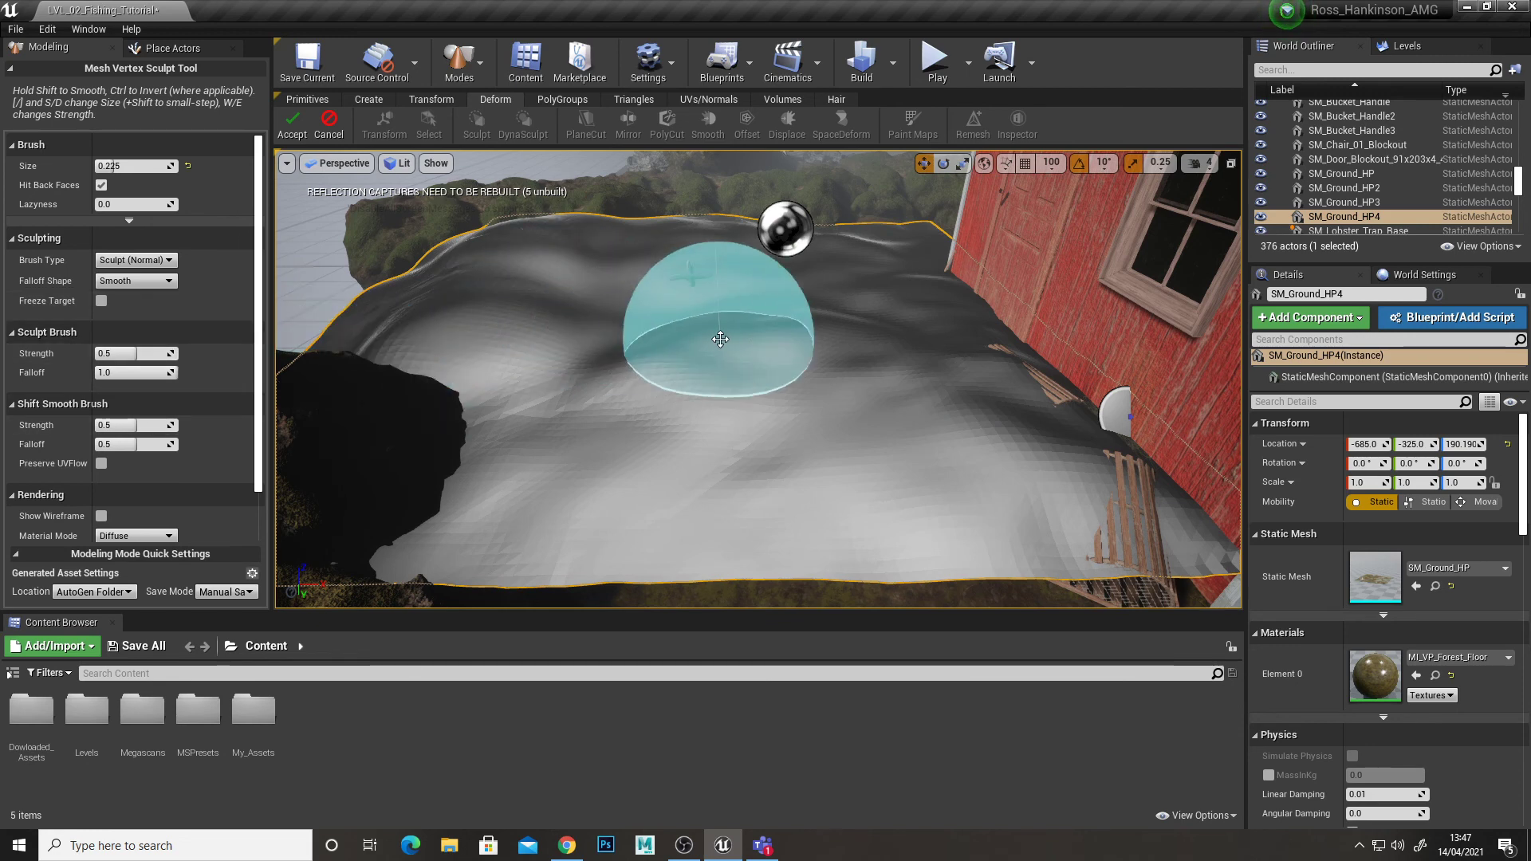
pyautogui.moveTo(656, 361)
pyautogui.mouseDown()
pyautogui.moveTo(761, 332)
pyautogui.moveTo(619, 393)
pyautogui.moveTo(702, 326)
pyautogui.moveTo(623, 284)
pyautogui.moveTo(687, 280)
pyautogui.mouseUp()
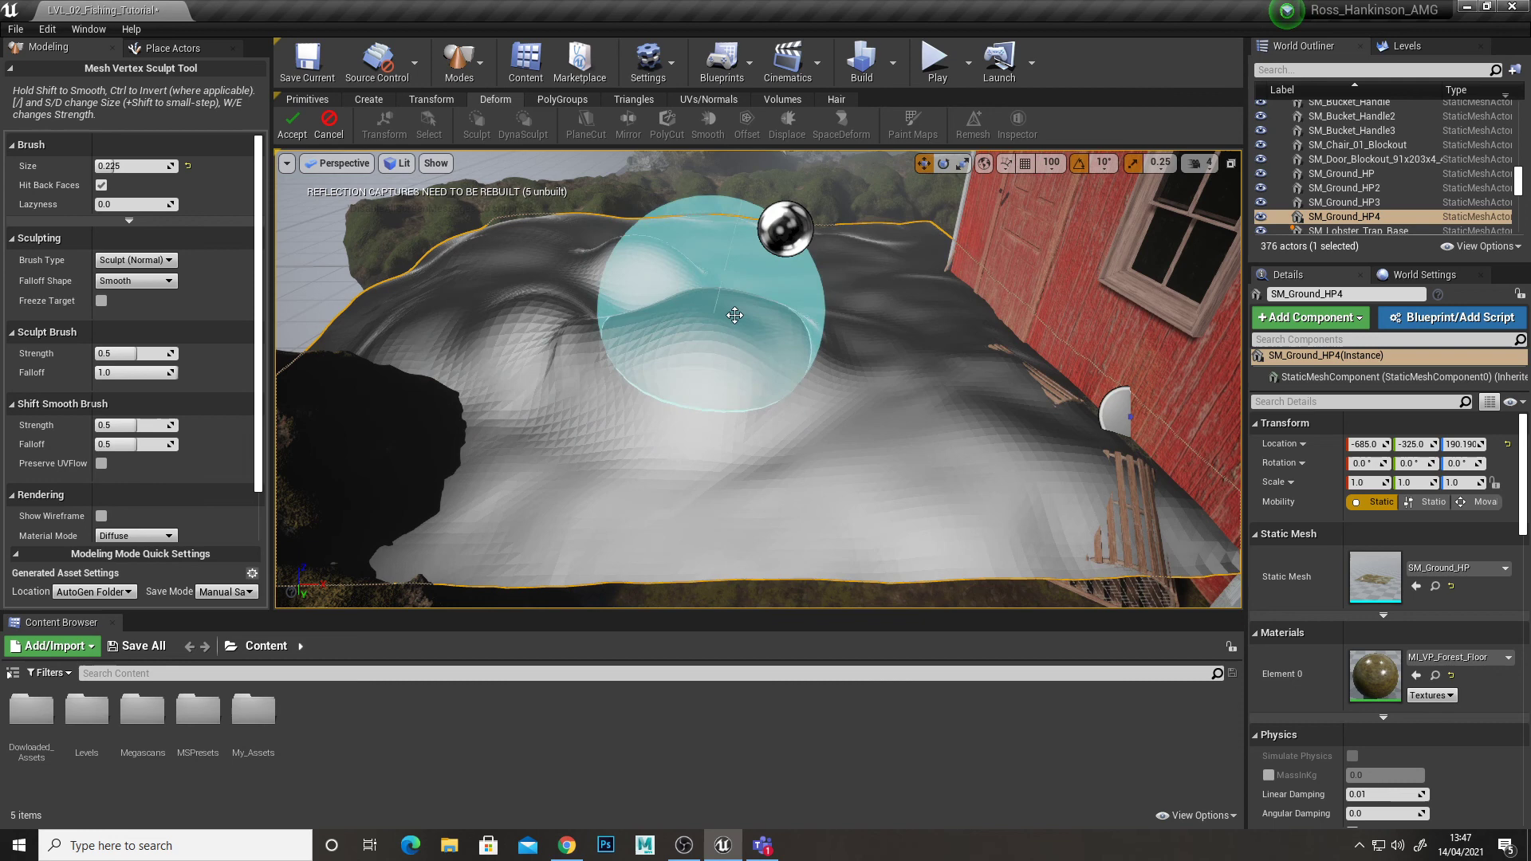
pyautogui.moveTo(705, 341)
pyautogui.mouseDown()
pyautogui.moveTo(550, 303)
pyautogui.moveTo(608, 250)
pyautogui.moveTo(741, 326)
pyautogui.moveTo(710, 324)
pyautogui.moveTo(725, 355)
pyautogui.moveTo(558, 327)
pyautogui.moveTo(638, 347)
pyautogui.moveTo(665, 272)
pyautogui.moveTo(677, 385)
pyautogui.moveTo(547, 352)
pyautogui.moveTo(694, 394)
pyautogui.moveTo(718, 239)
pyautogui.moveTo(702, 263)
pyautogui.moveTo(748, 349)
pyautogui.moveTo(686, 240)
pyautogui.moveTo(669, 247)
pyautogui.moveTo(710, 319)
pyautogui.moveTo(387, 198)
pyautogui.mouseUp()
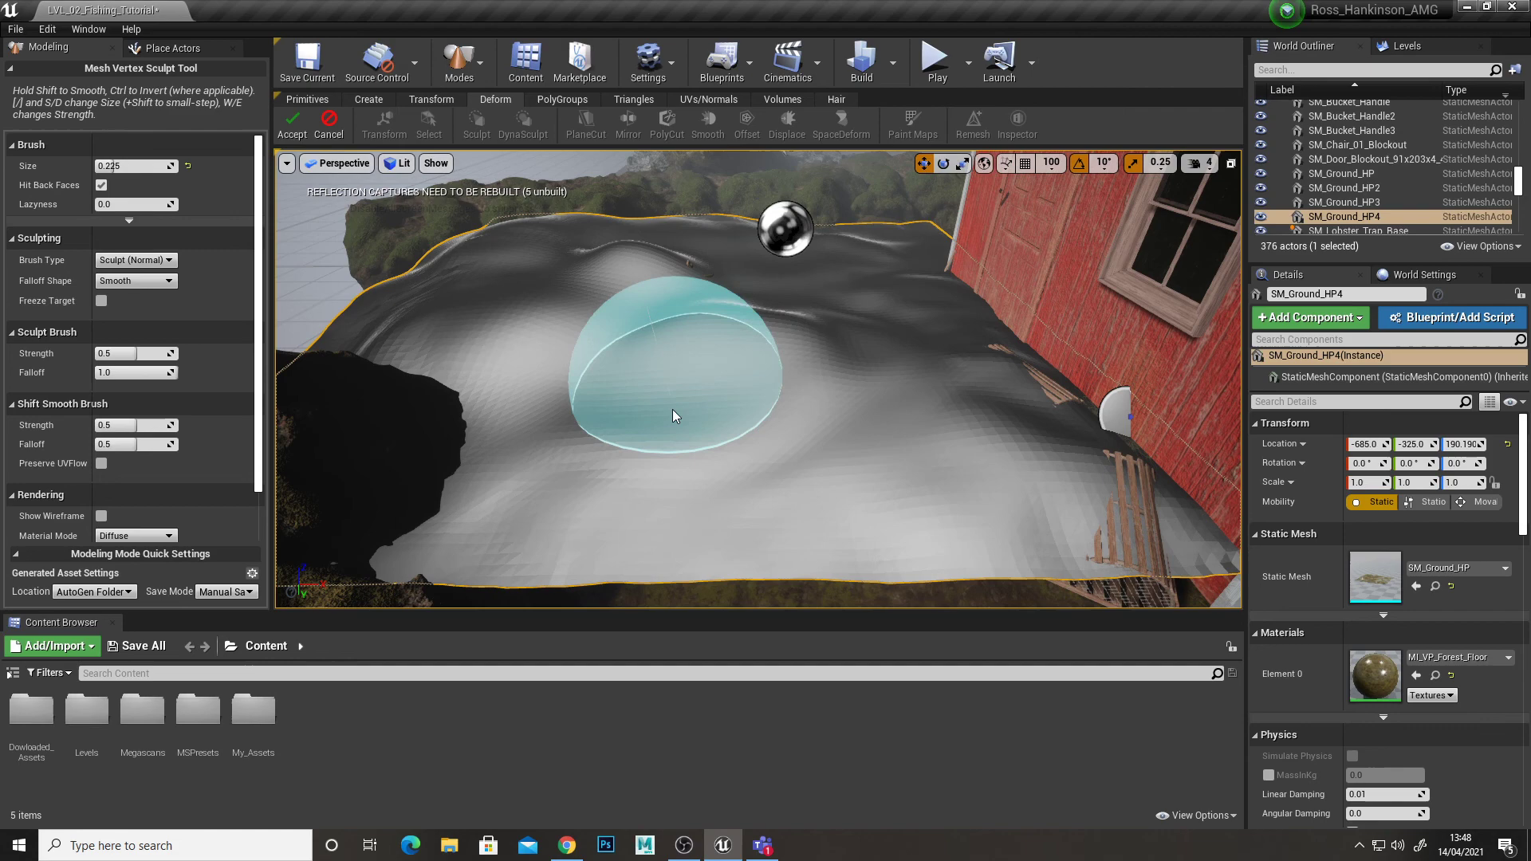
pyautogui.click(307, 123)
# Try the Plane Cut tool on the ground copy by repositioning the cutting plane, undo the transform and leave the tool
pyautogui.moveTo(717, 319)
pyautogui.mouseDown(button='right')
pyautogui.moveTo(735, 371)
pyautogui.moveTo(625, 263)
pyautogui.moveTo(458, 167)
pyautogui.mouseUp(button='right')
pyautogui.moveTo(629, 156); pyautogui.dragTo(606, 239, button='right')
pyautogui.moveTo(702, 335); pyautogui.dragTo(670, 263, button='right')
pyautogui.click(523, 126)
pyautogui.moveTo(794, 233); pyautogui.dragTo(794, 169, button='right')
pyautogui.moveTo(794, 233); pyautogui.dragTo(910, 210)
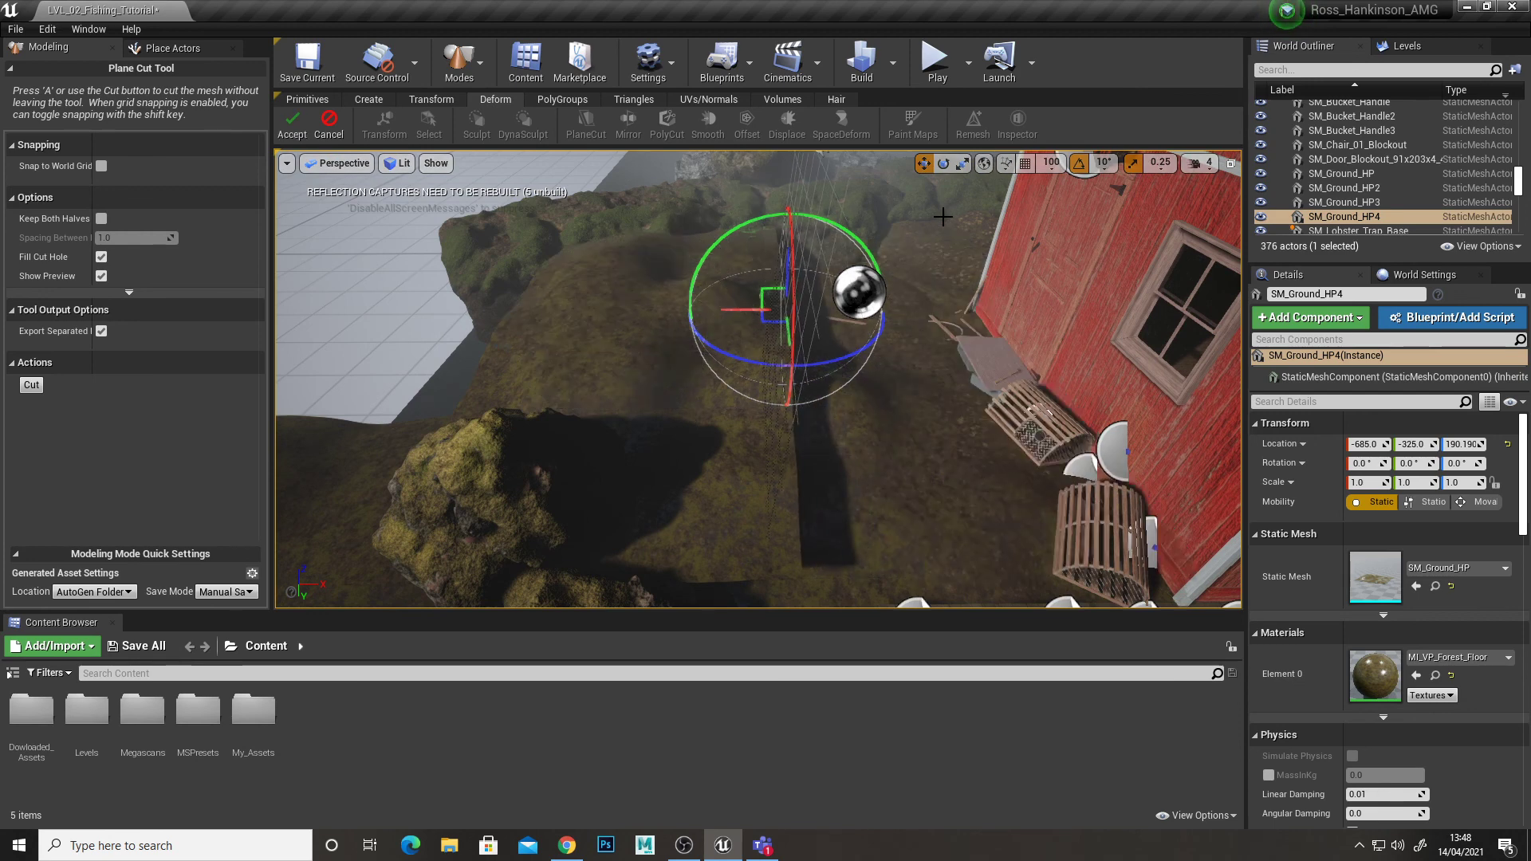
pyautogui.moveTo(767, 309); pyautogui.dragTo(846, 319)
pyautogui.hotkey('ctrl', 'z')
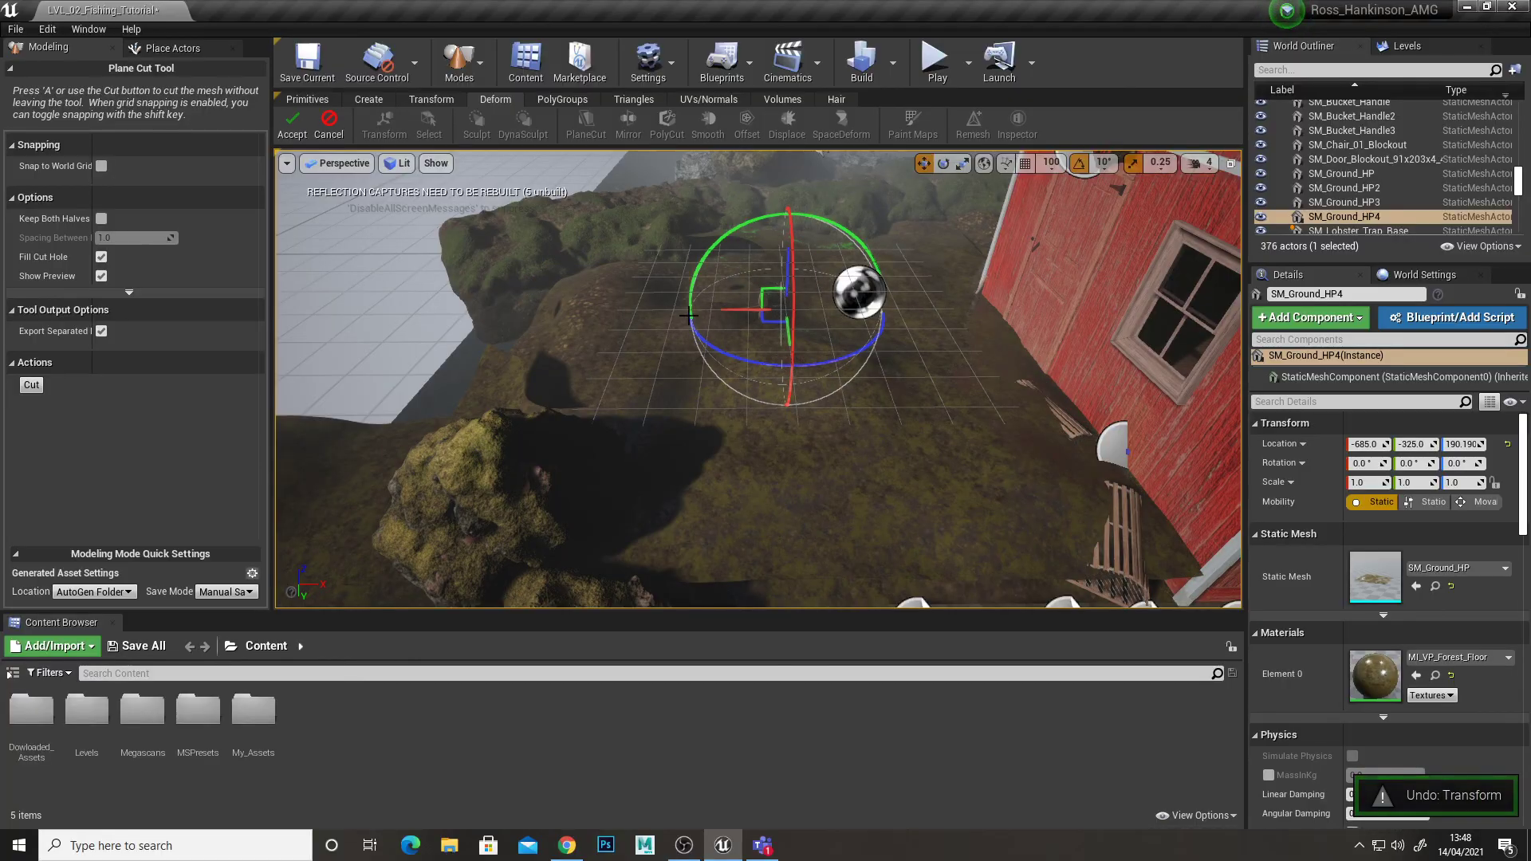
pyautogui.press('Escape')
# Show the scene in Brush Wireframe view to expose the ground copy's triangles
pyautogui.click(398, 163)
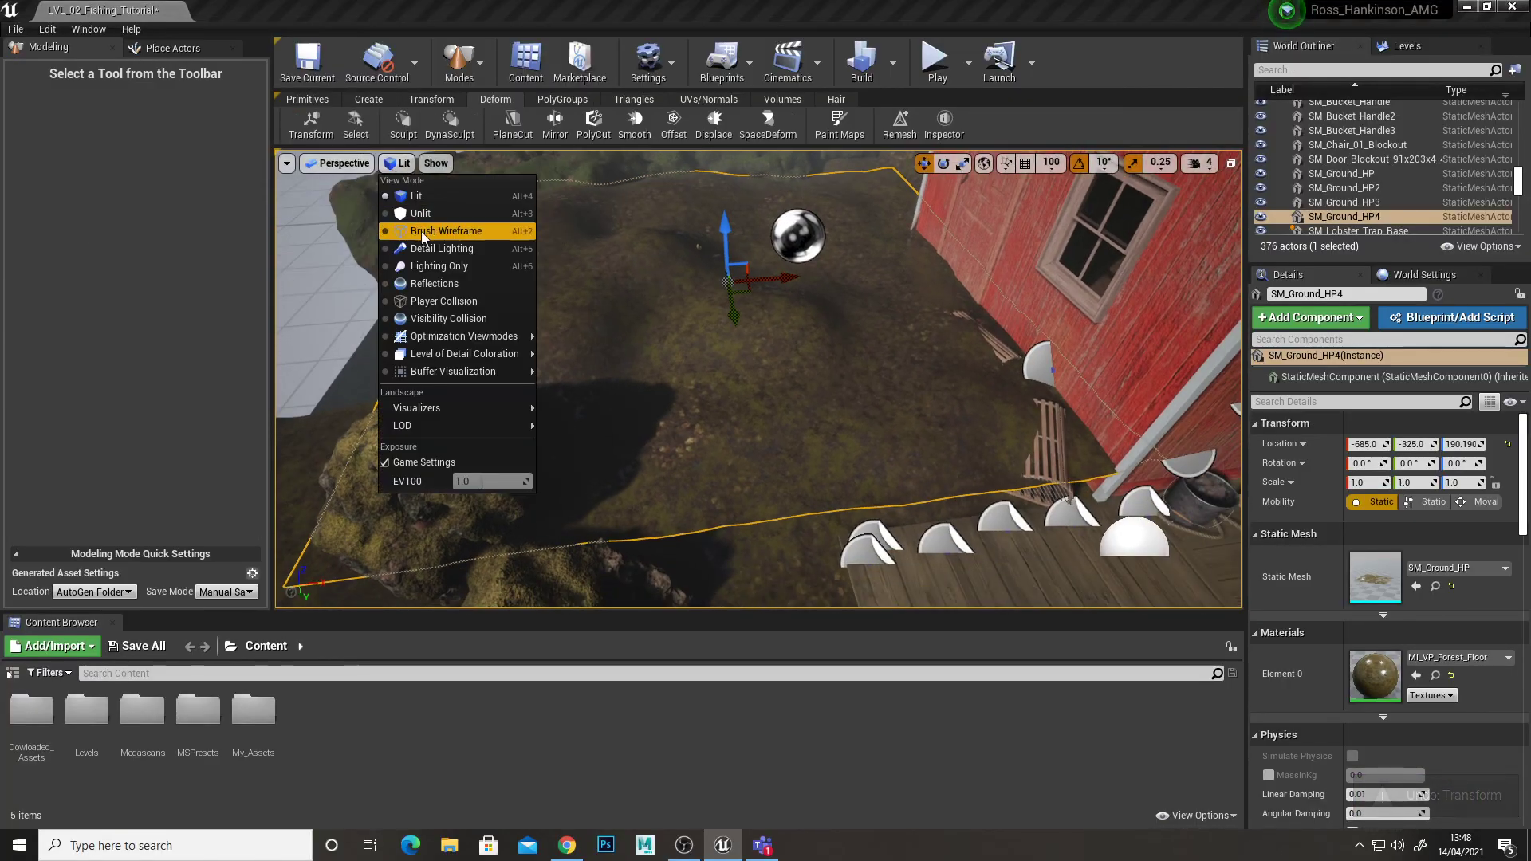
pyautogui.click(435, 230)
pyautogui.press('w')
pyautogui.moveTo(784, 476); pyautogui.dragTo(726, 422, button='right')
pyautogui.click(434, 163)
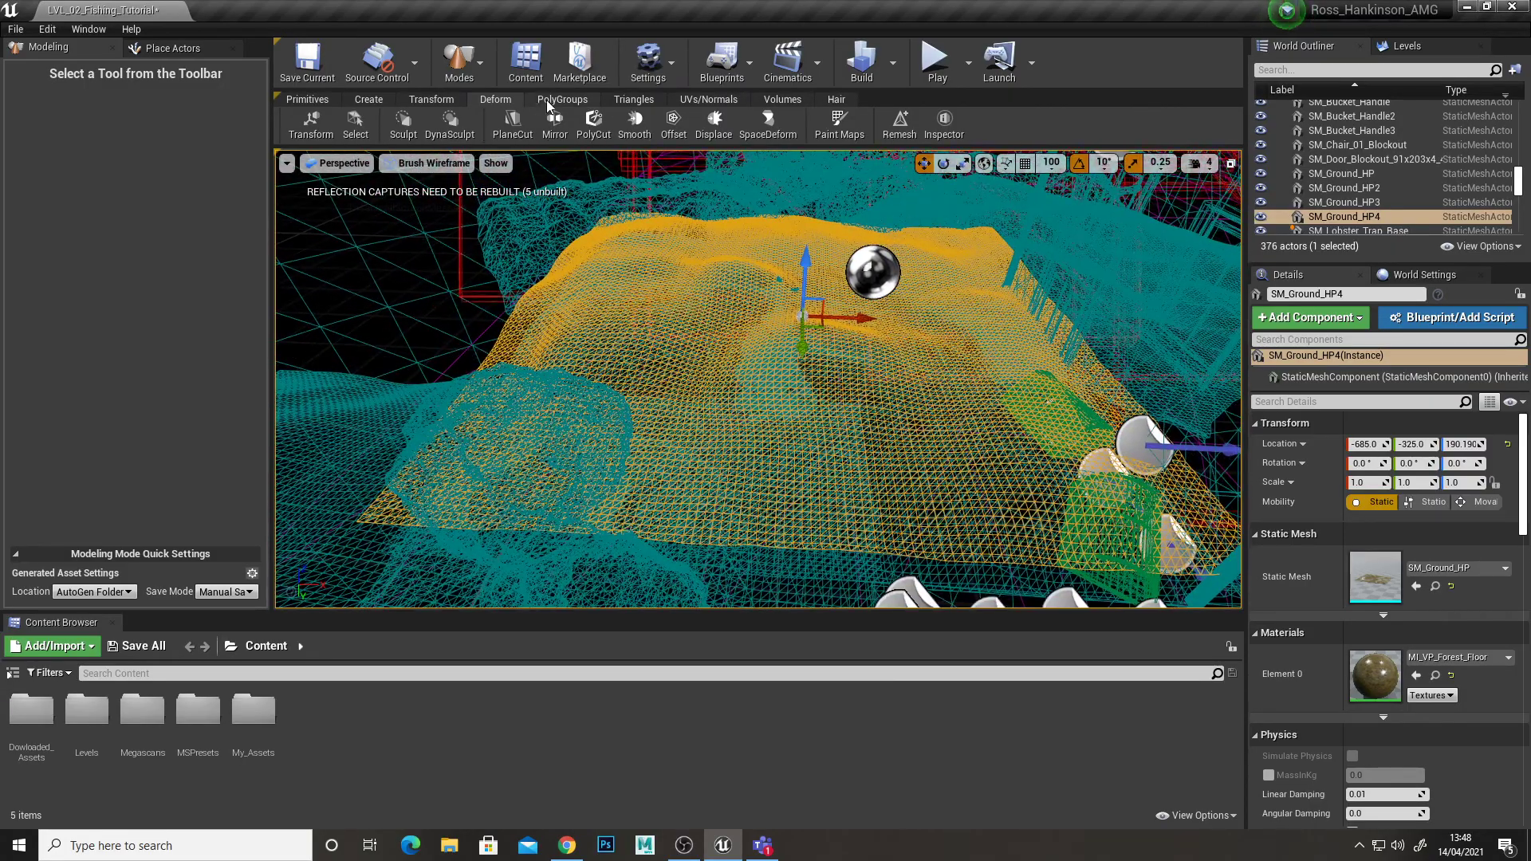
# Simplify the ground copy with the QEM simplifier at a target of 50 percent and accept the reduced mesh
pyautogui.click(548, 99)
pyautogui.click(633, 98)
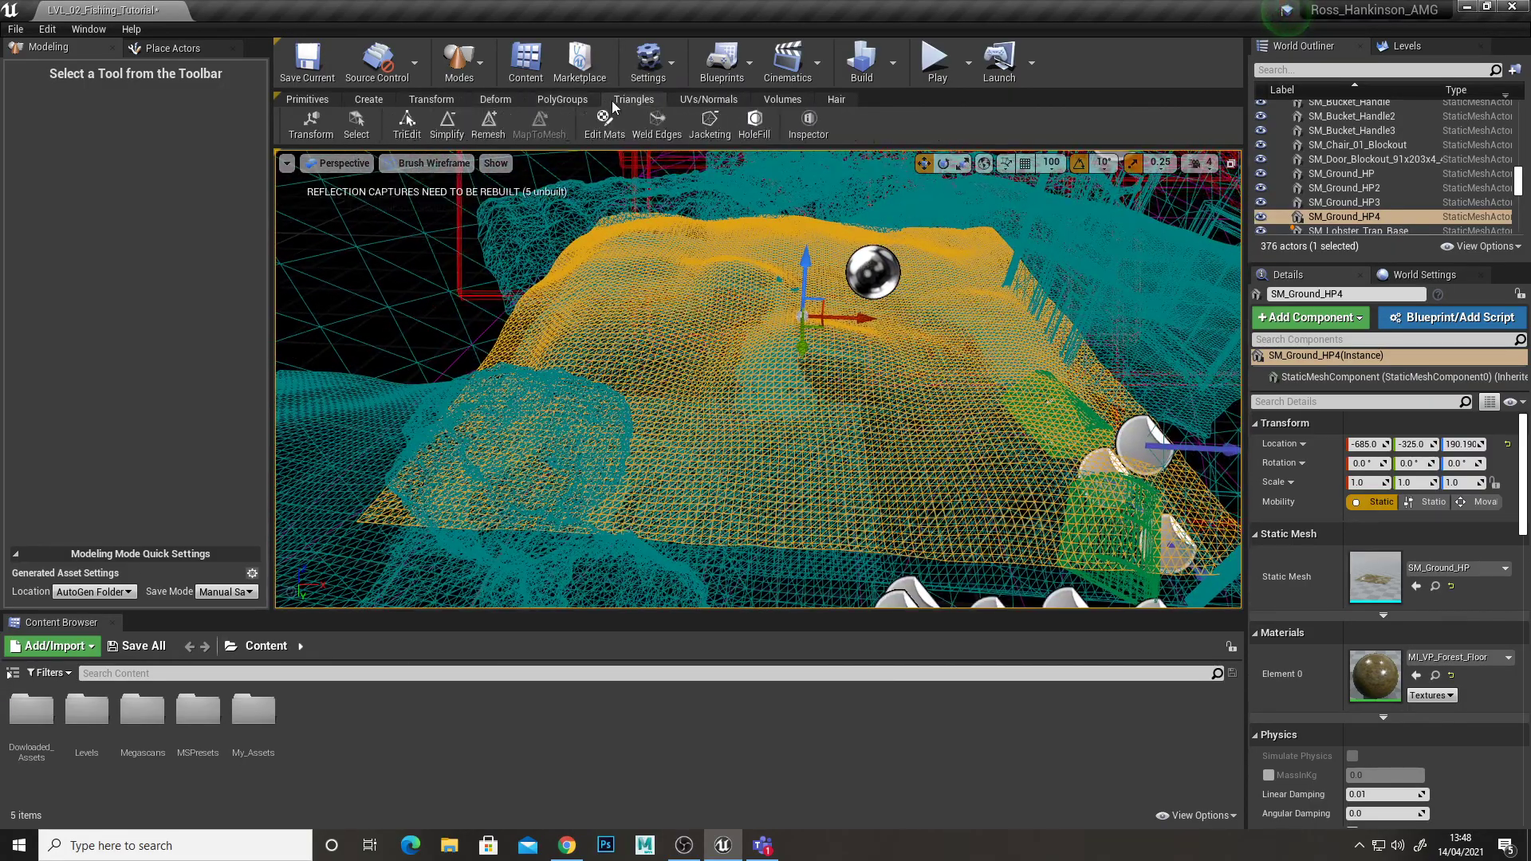
pyautogui.click(445, 124)
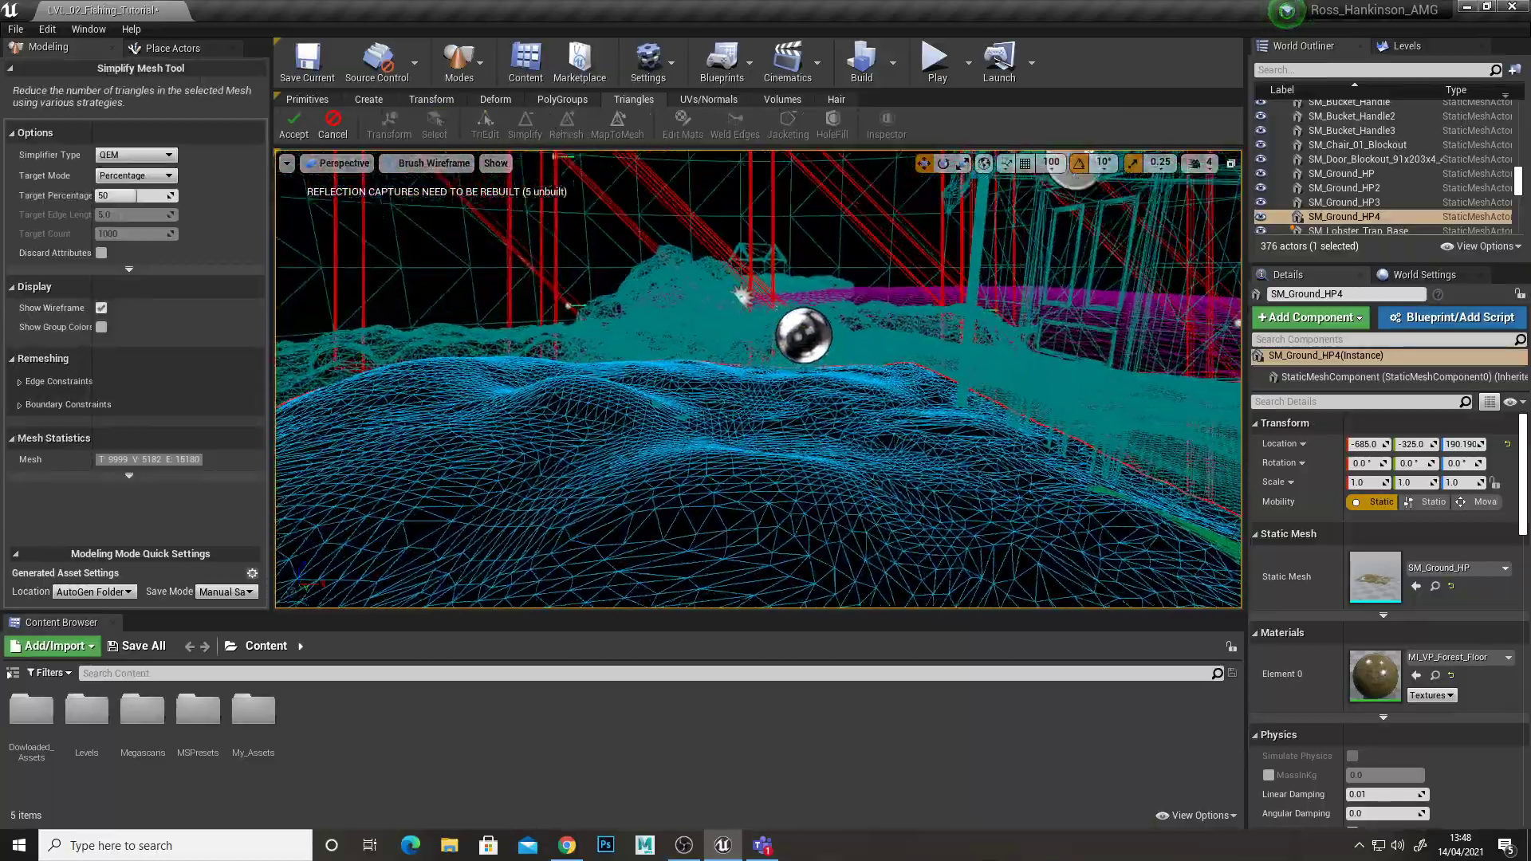
pyautogui.scroll(-5, 758, 379)
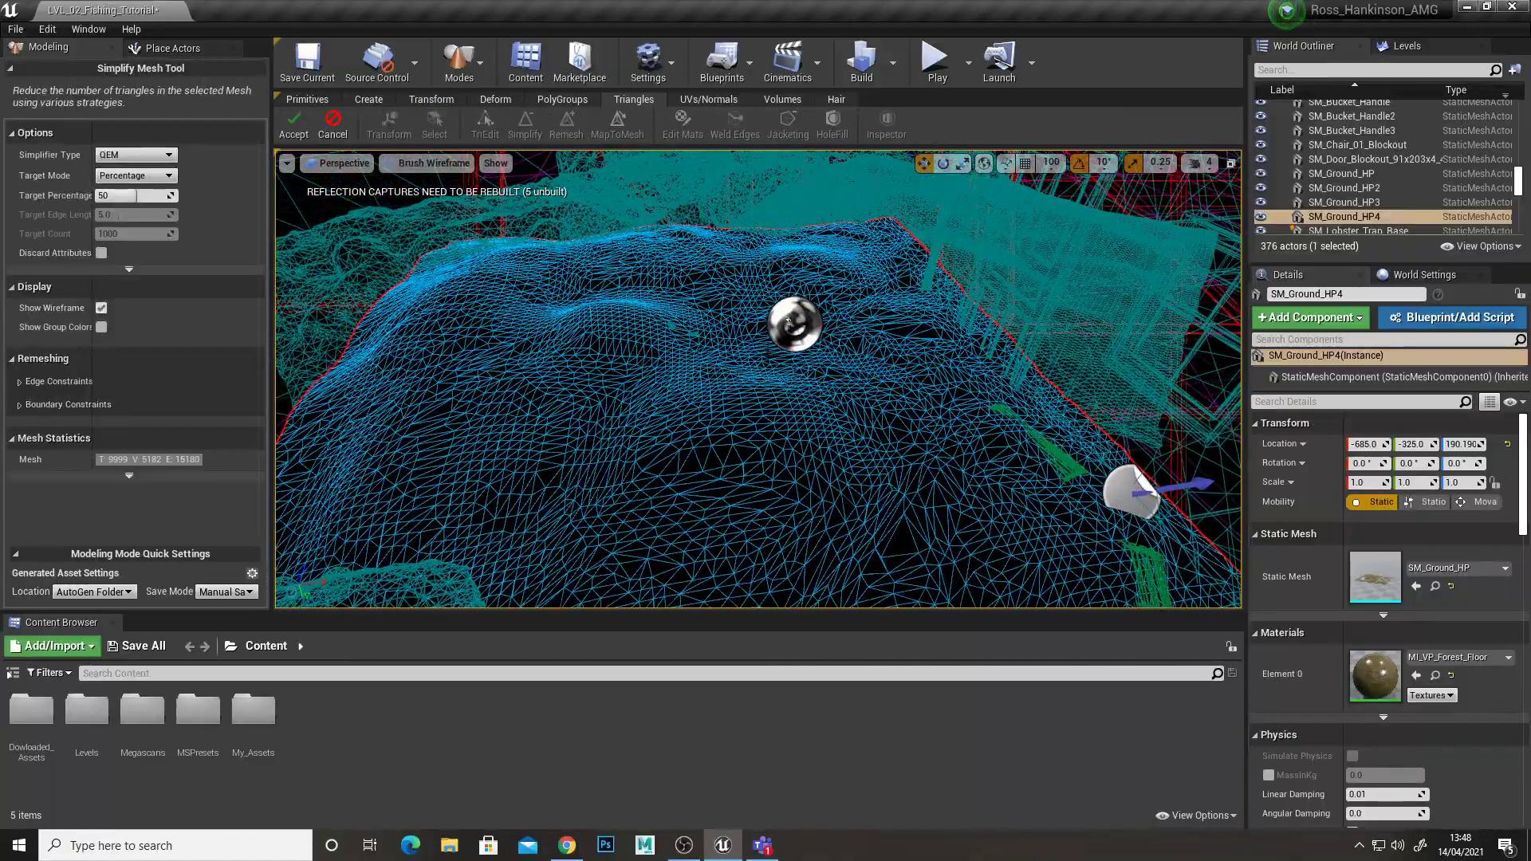
pyautogui.moveTo(788, 321); pyautogui.dragTo(755, 288, button='right')
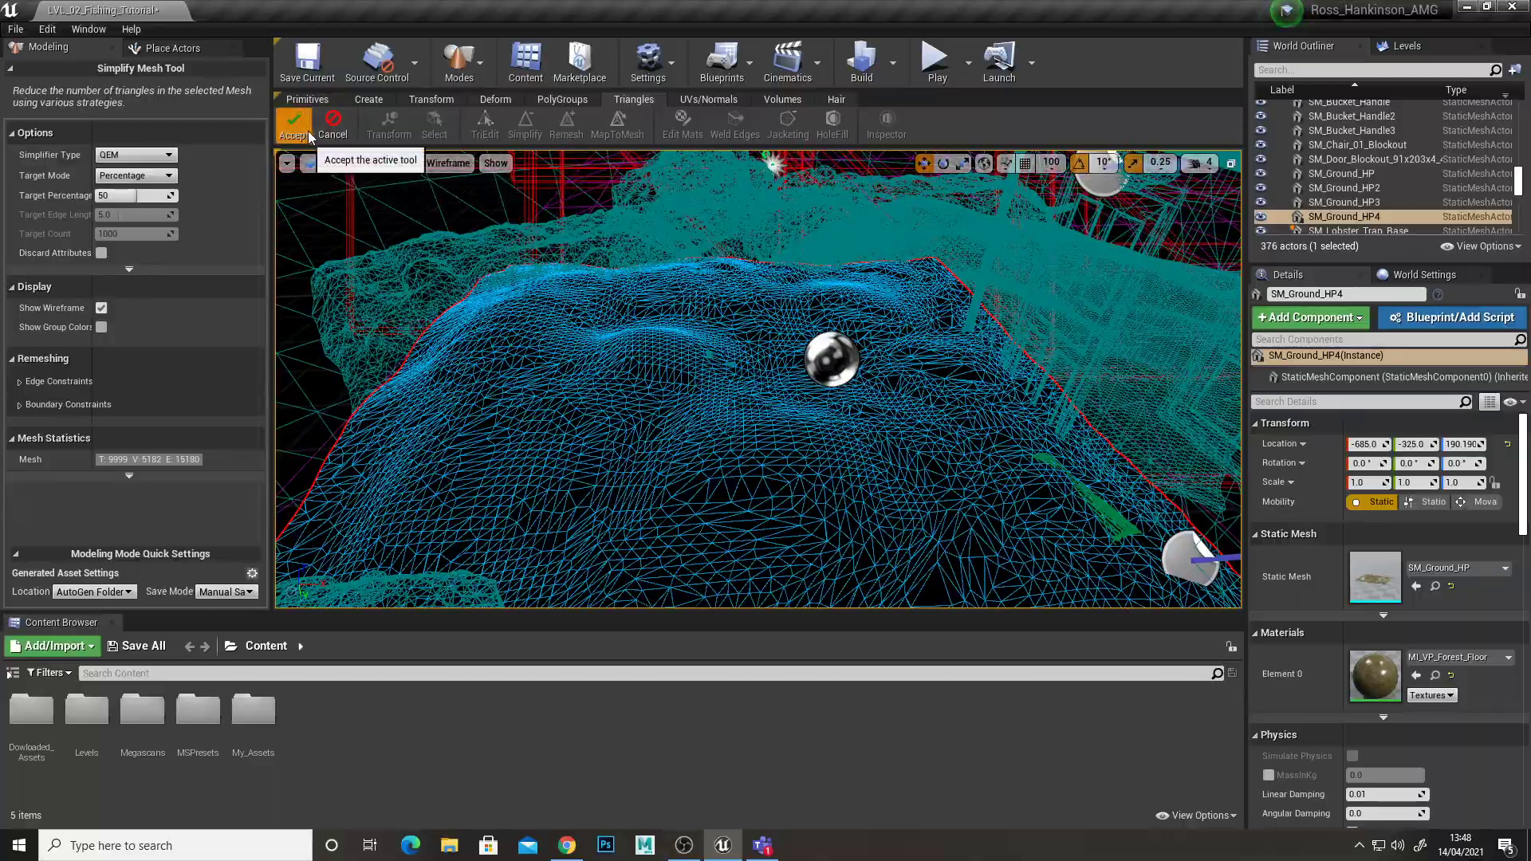
pyautogui.click(333, 130)
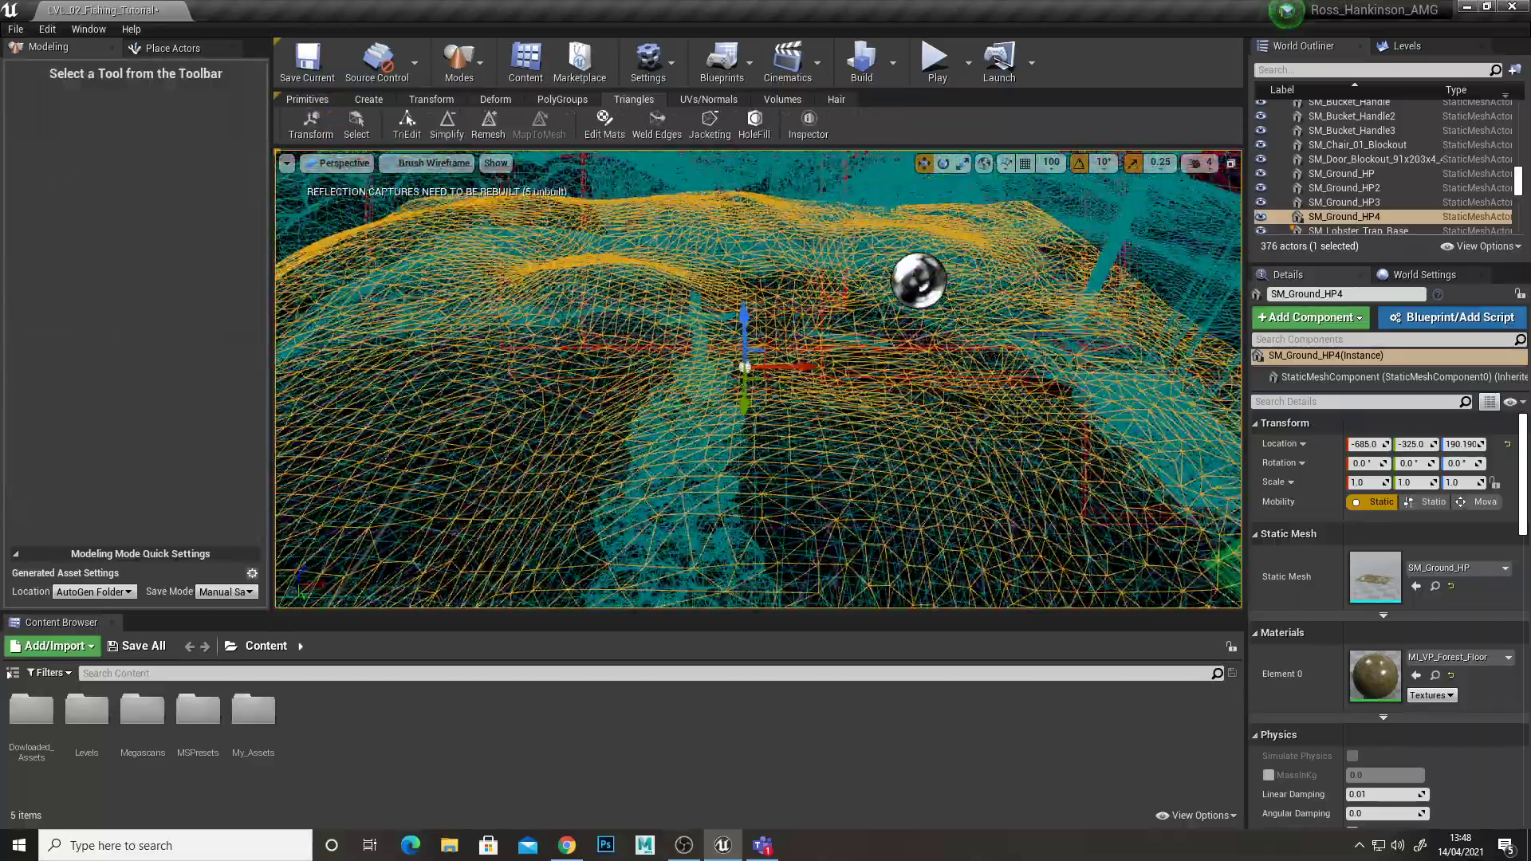
# Simplify the ground copy two more times at 50 percent each, accepting both reductions
pyautogui.click(461, 135)
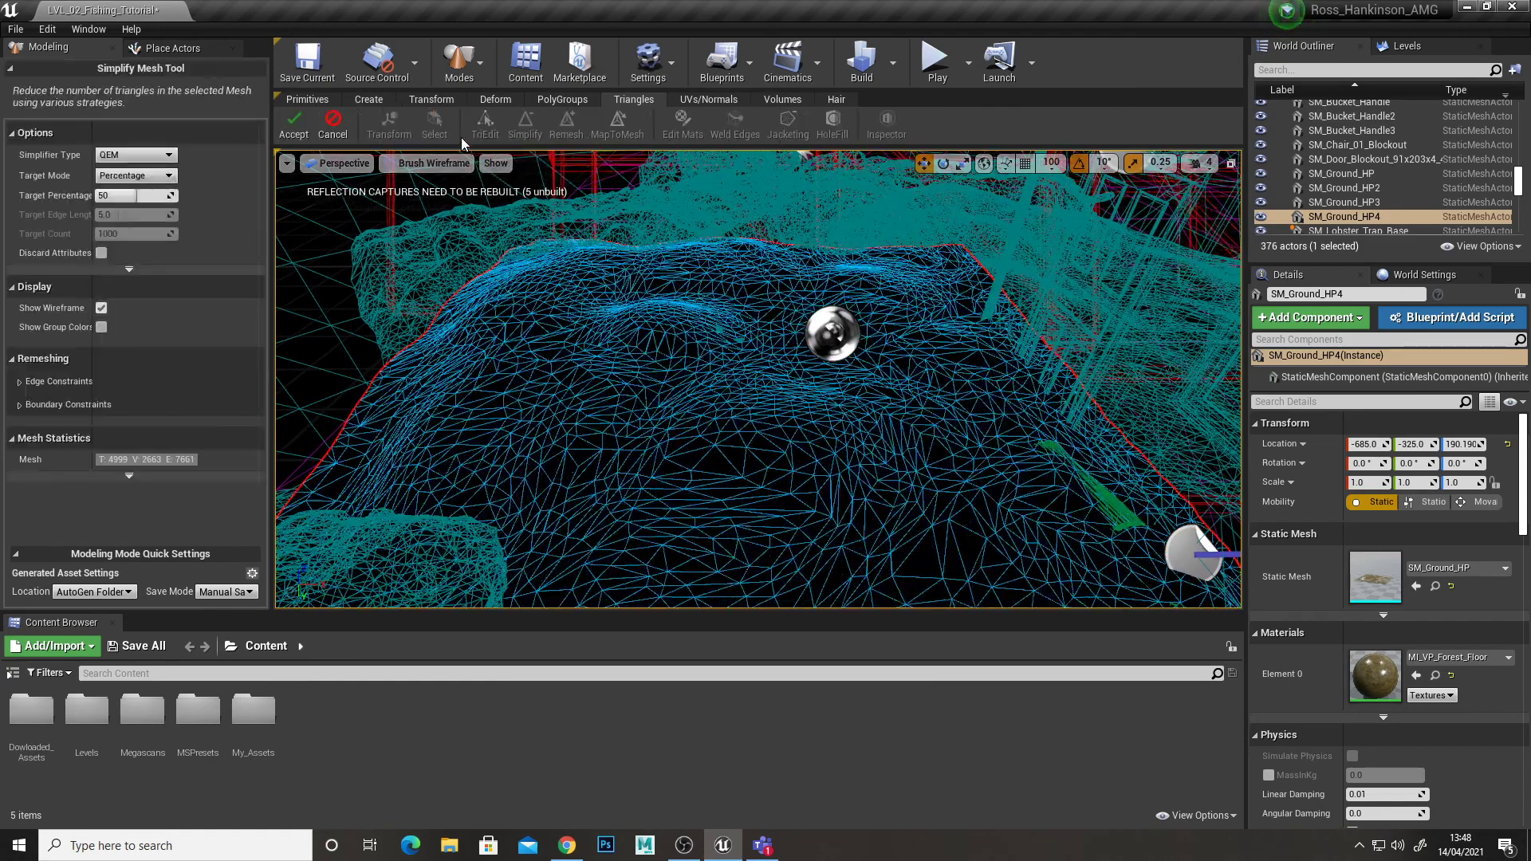
pyautogui.click(333, 128)
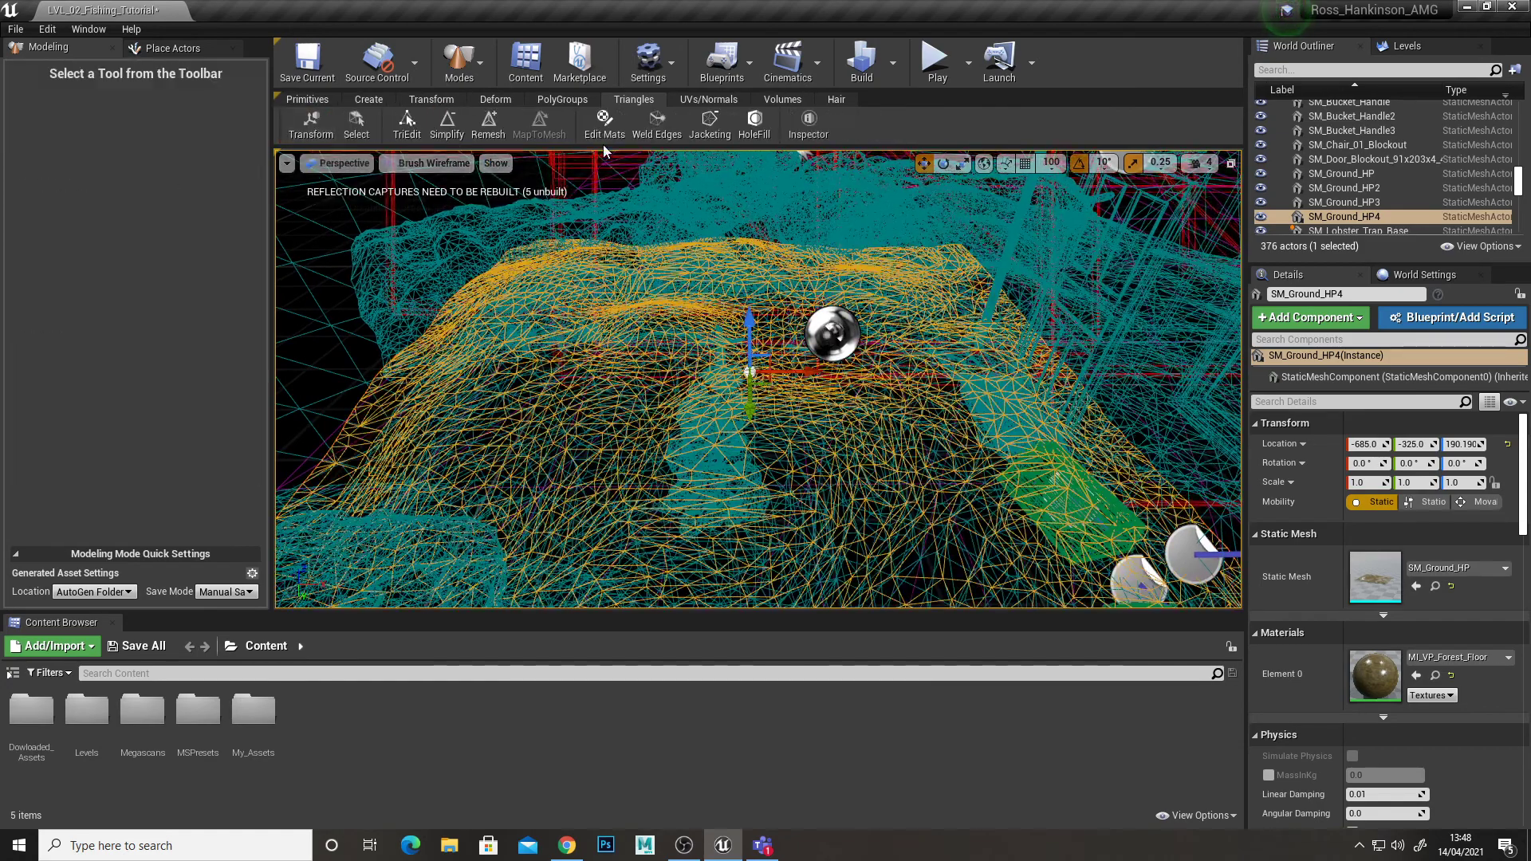
pyautogui.click(467, 127)
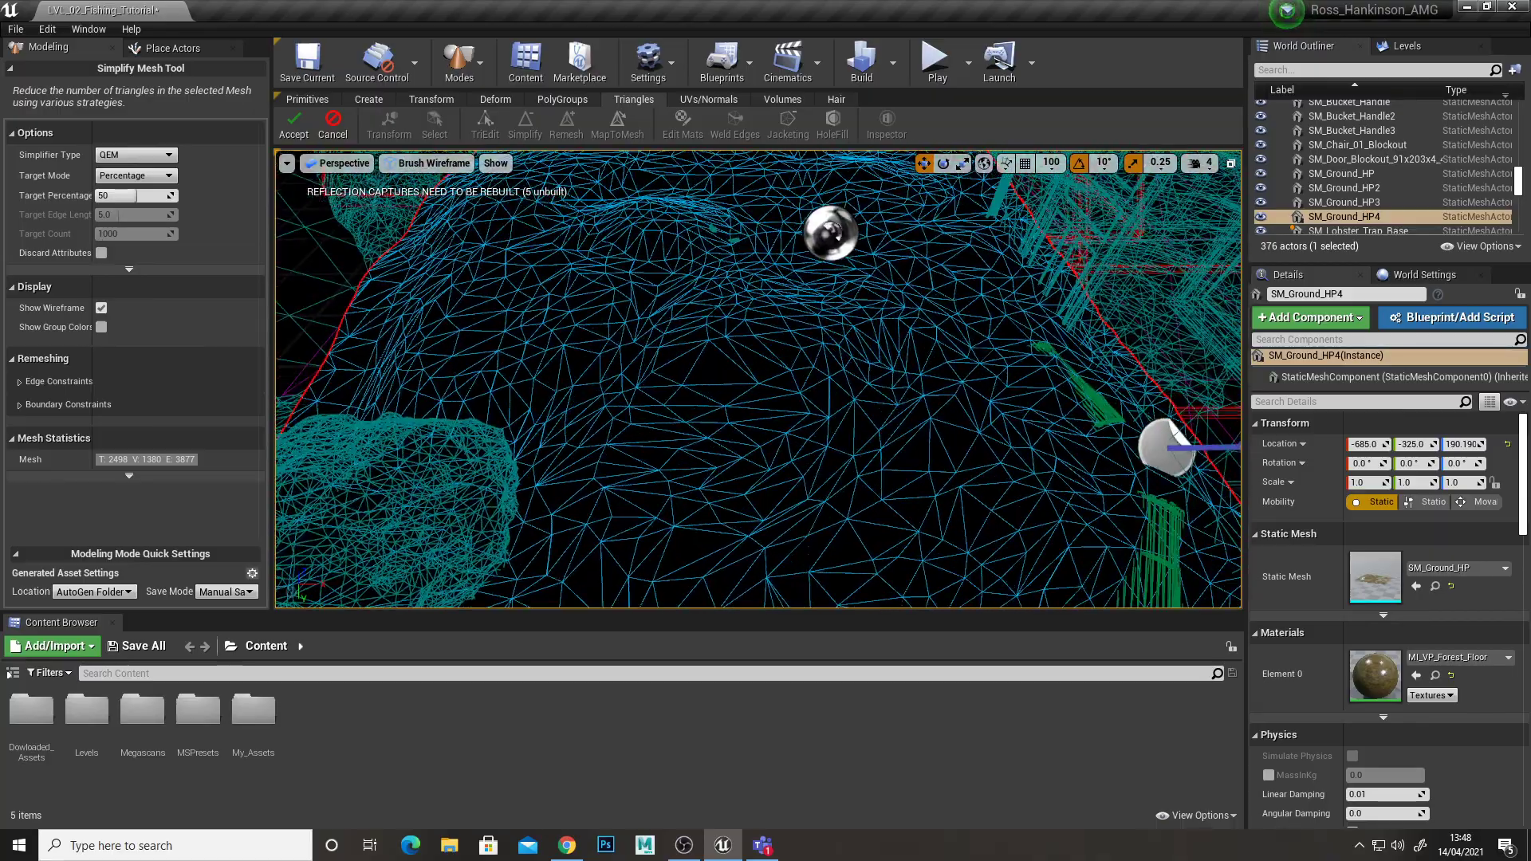
pyautogui.click(295, 128)
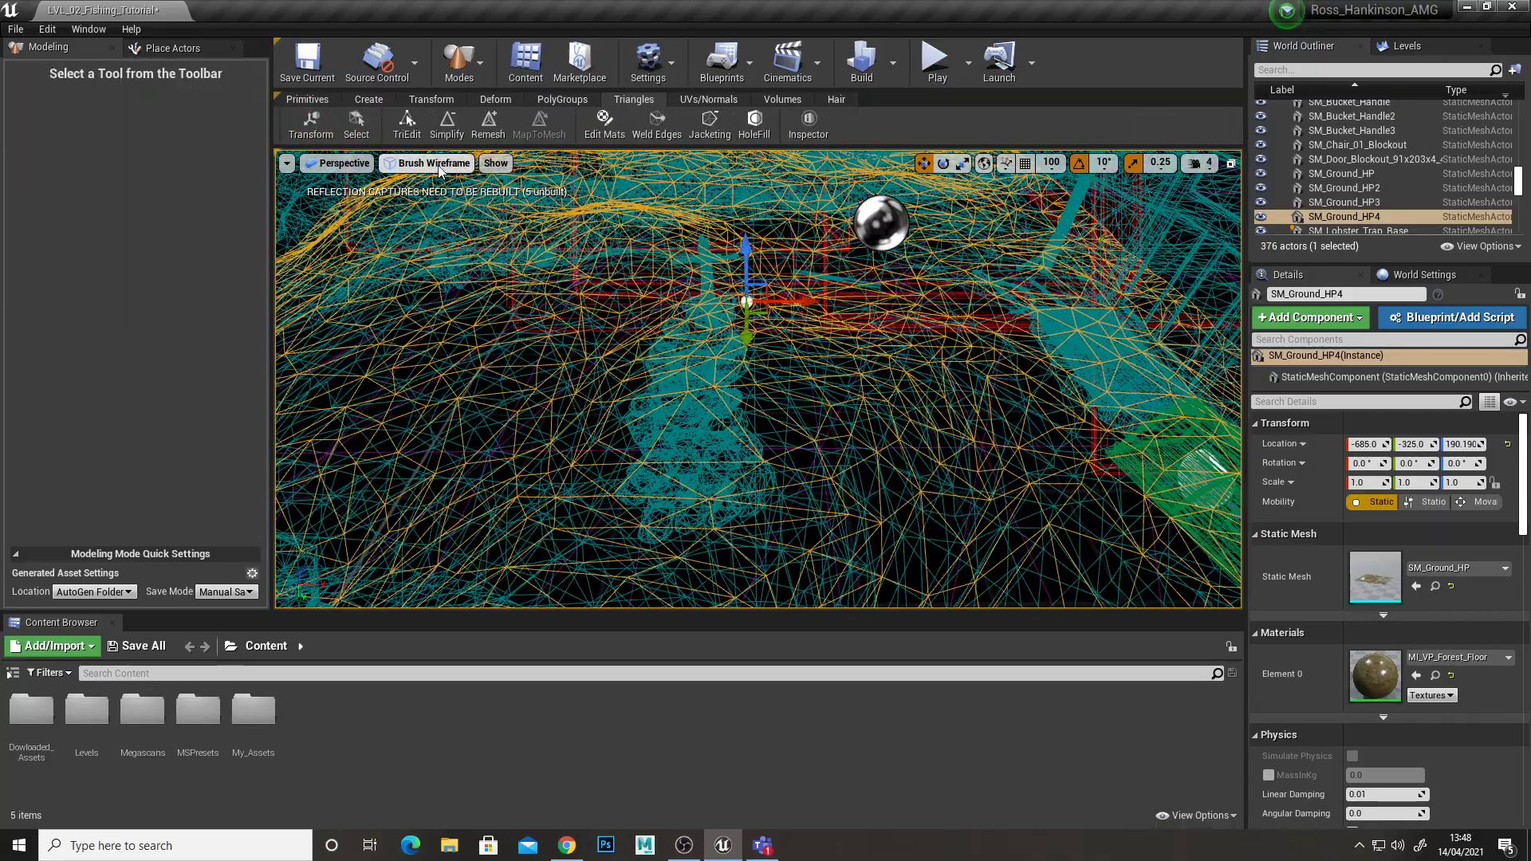
# Return the scene to Lit view and remesh the ground copy twice, accepting each result
pyautogui.click(430, 163)
pyautogui.click(455, 199)
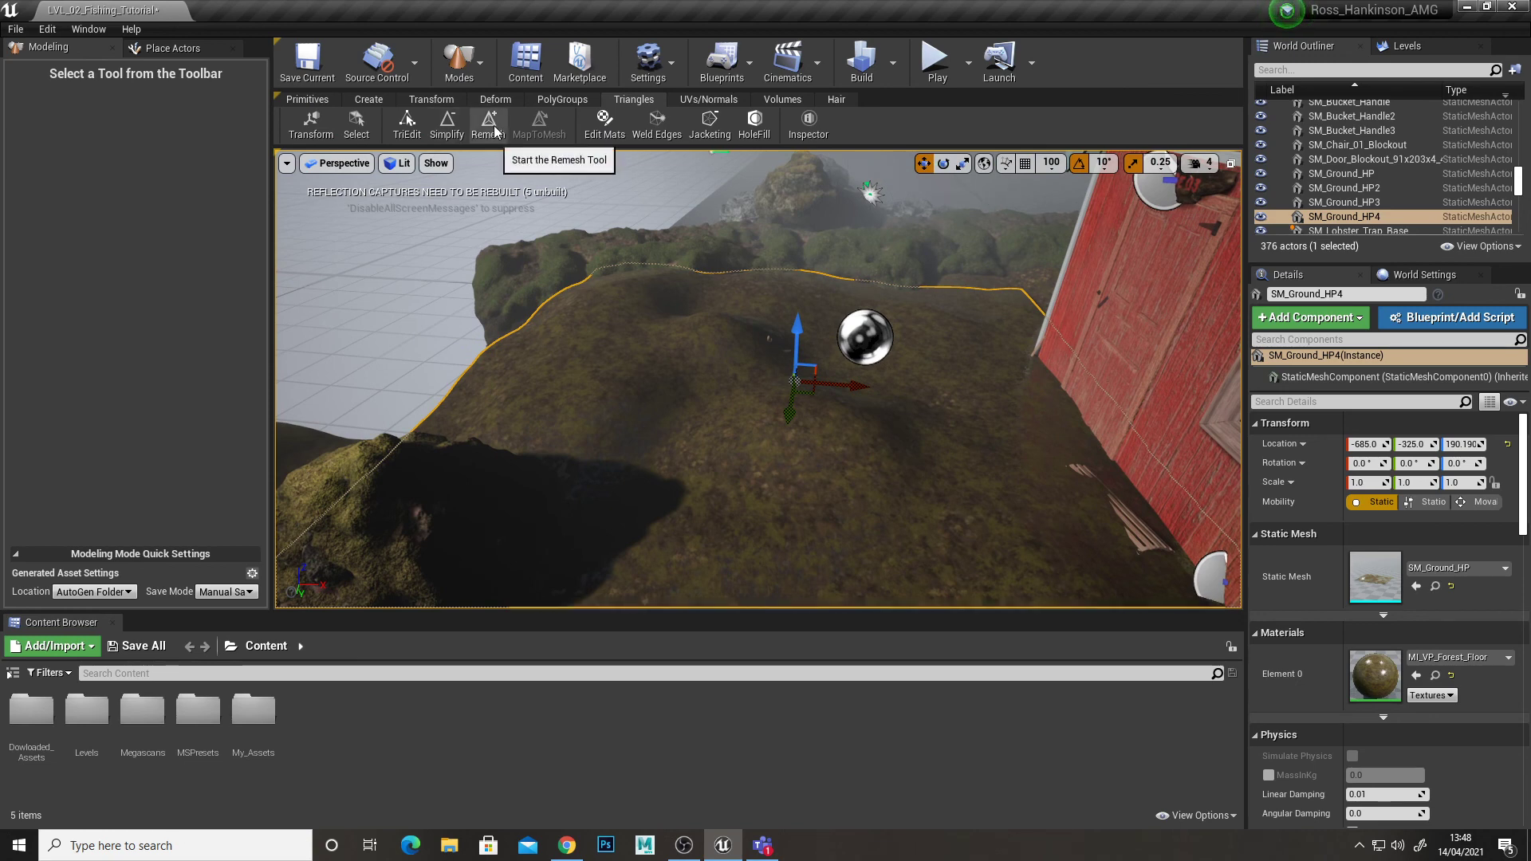
pyautogui.click(491, 126)
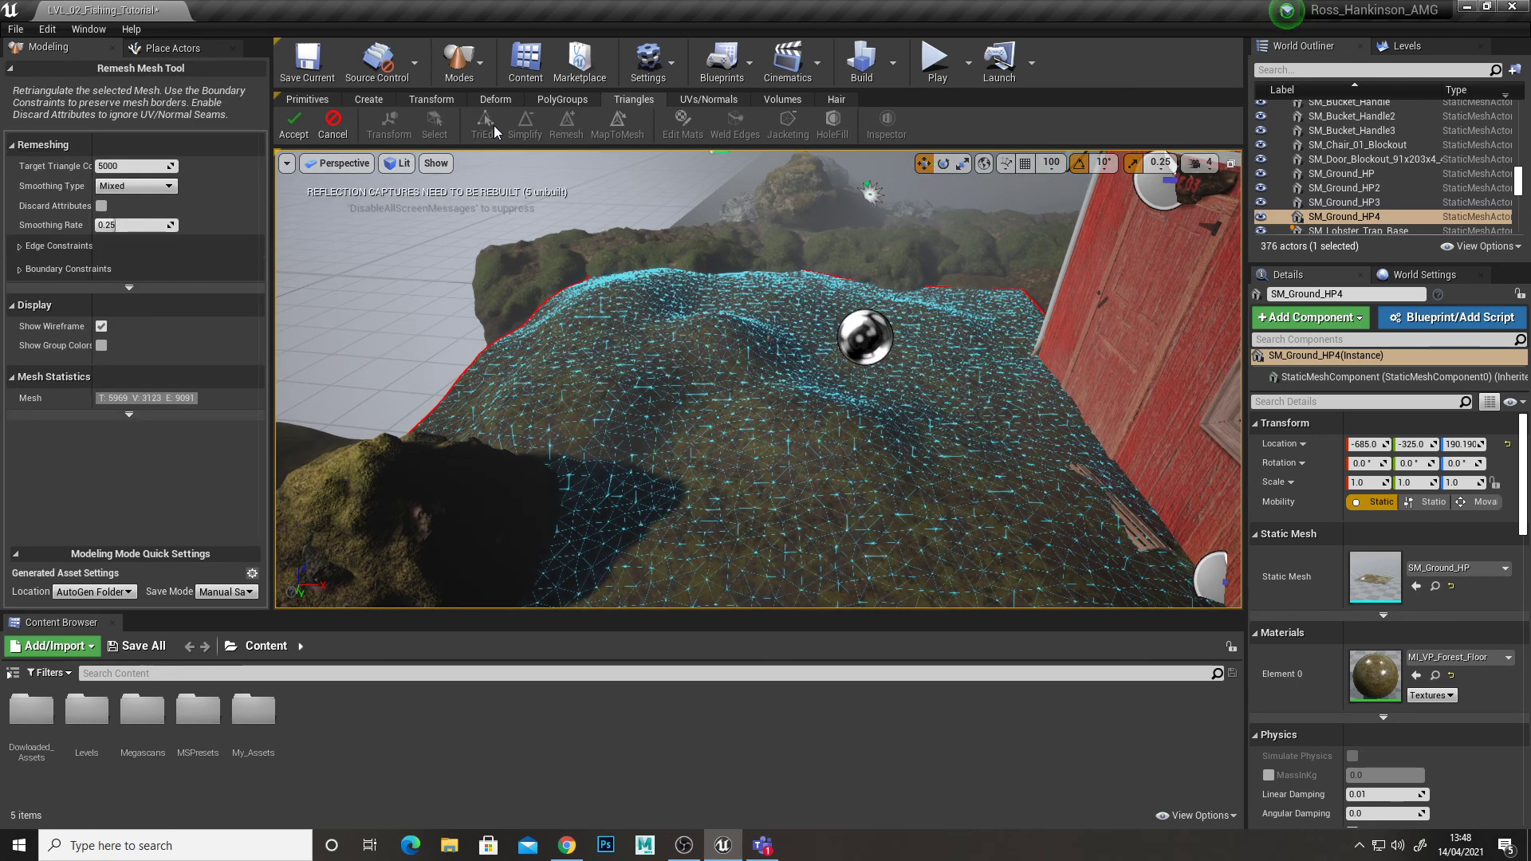
pyautogui.click(292, 124)
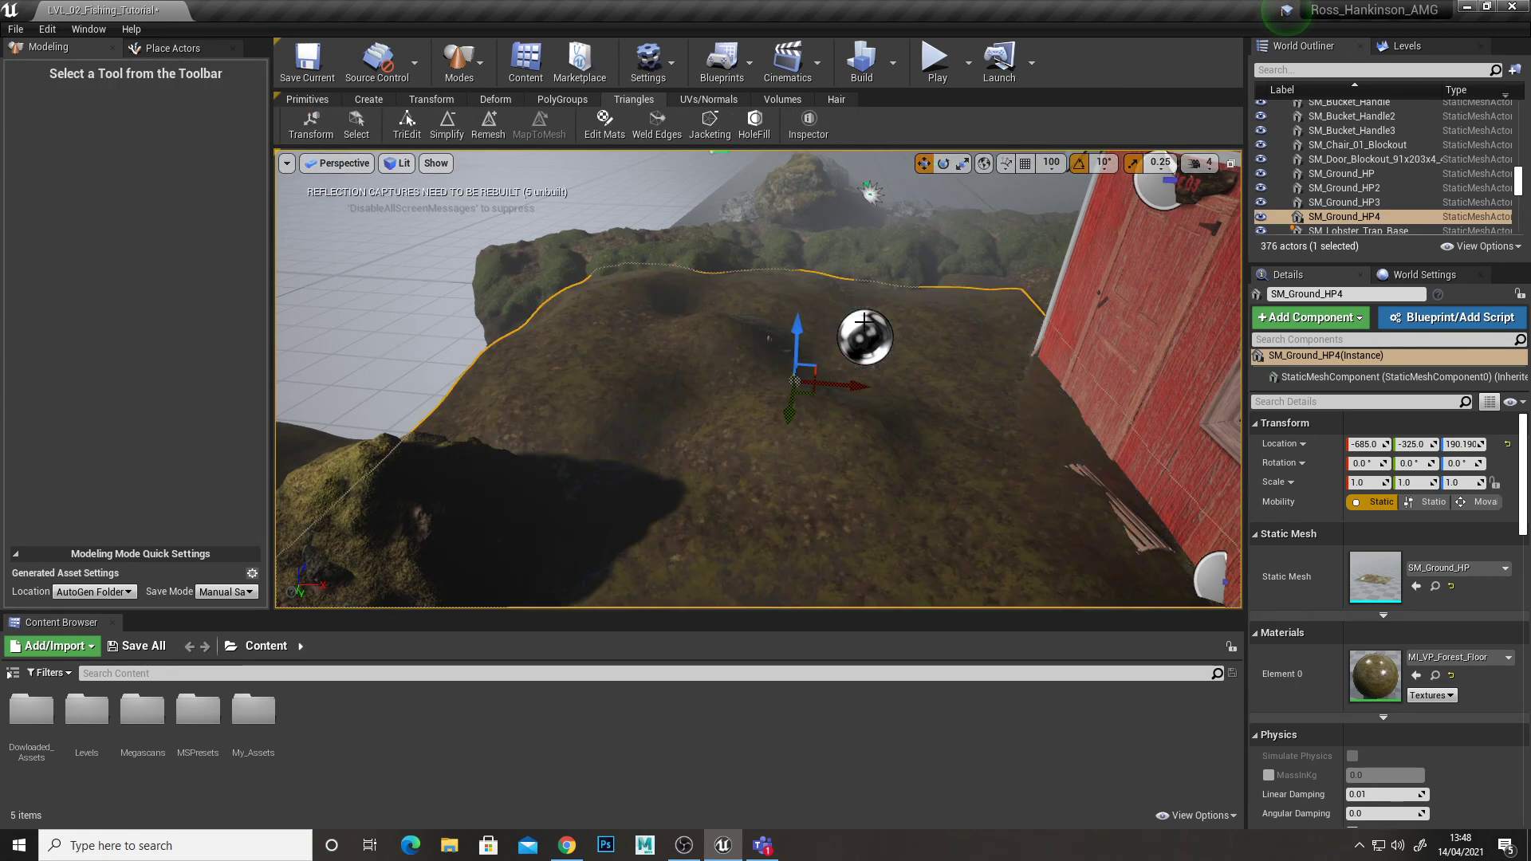
pyautogui.click(488, 135)
pyautogui.click(293, 123)
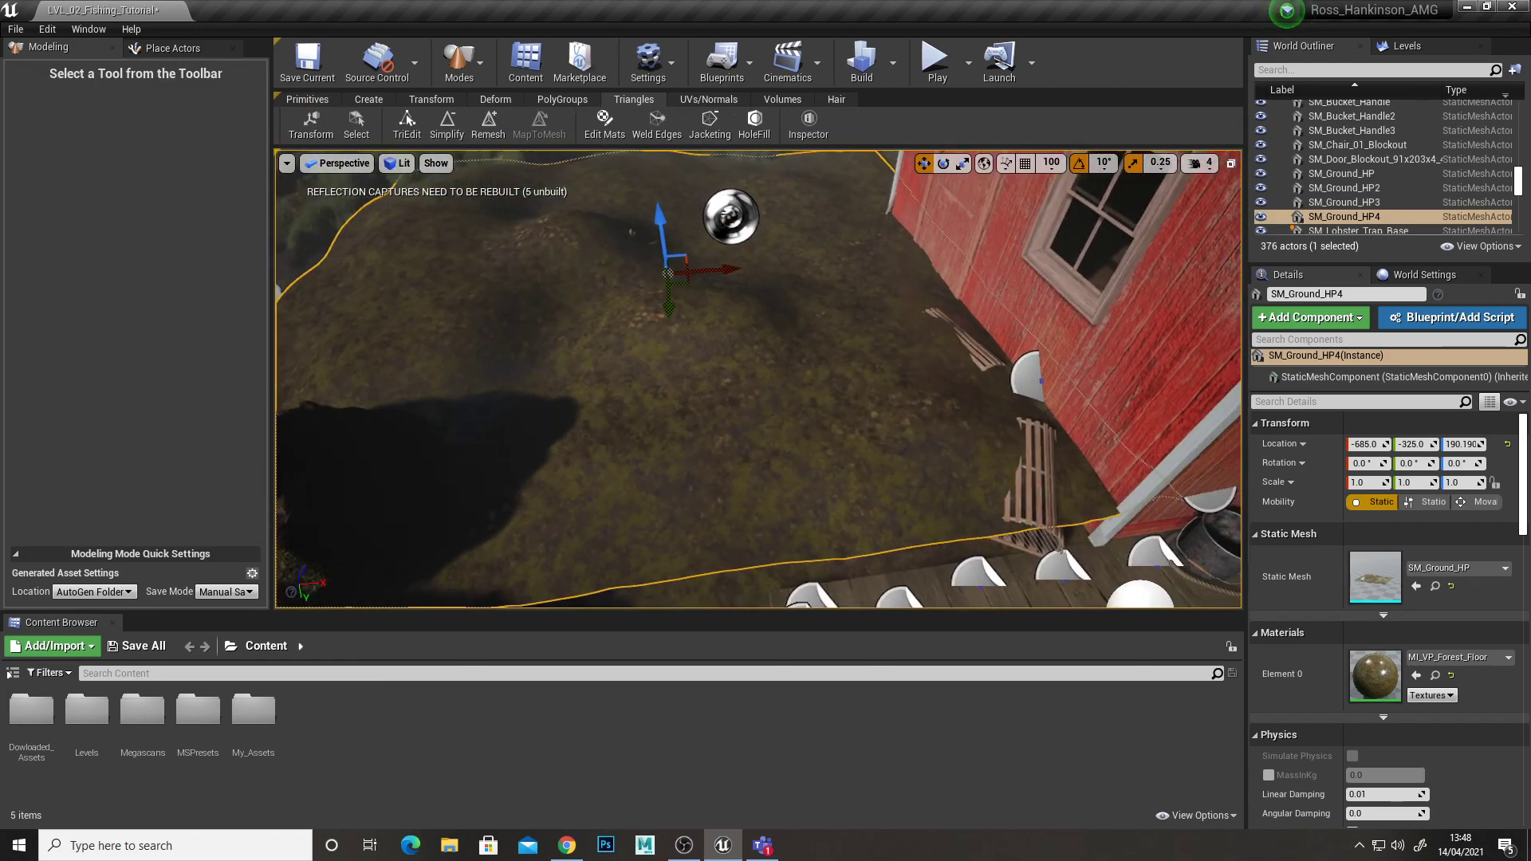
# Delete the ground copy from the level
pyautogui.moveTo(770, 262)
pyautogui.mouseDown(button='right')
pyautogui.moveTo(1029, 263)
pyautogui.moveTo(770, 262)
pyautogui.mouseUp(button='right')
pyautogui.press('Delete')
pyautogui.press('w')
pyautogui.moveTo(683, 164)
pyautogui.mouseDown(button='right')
pyautogui.moveTo(770, 155)
pyautogui.moveTo(682, 163)
pyautogui.mouseUp(button='right')
# Try the Box primitive tool by placing several default boxes on the ground beside the red cabin
pyautogui.click(371, 97)
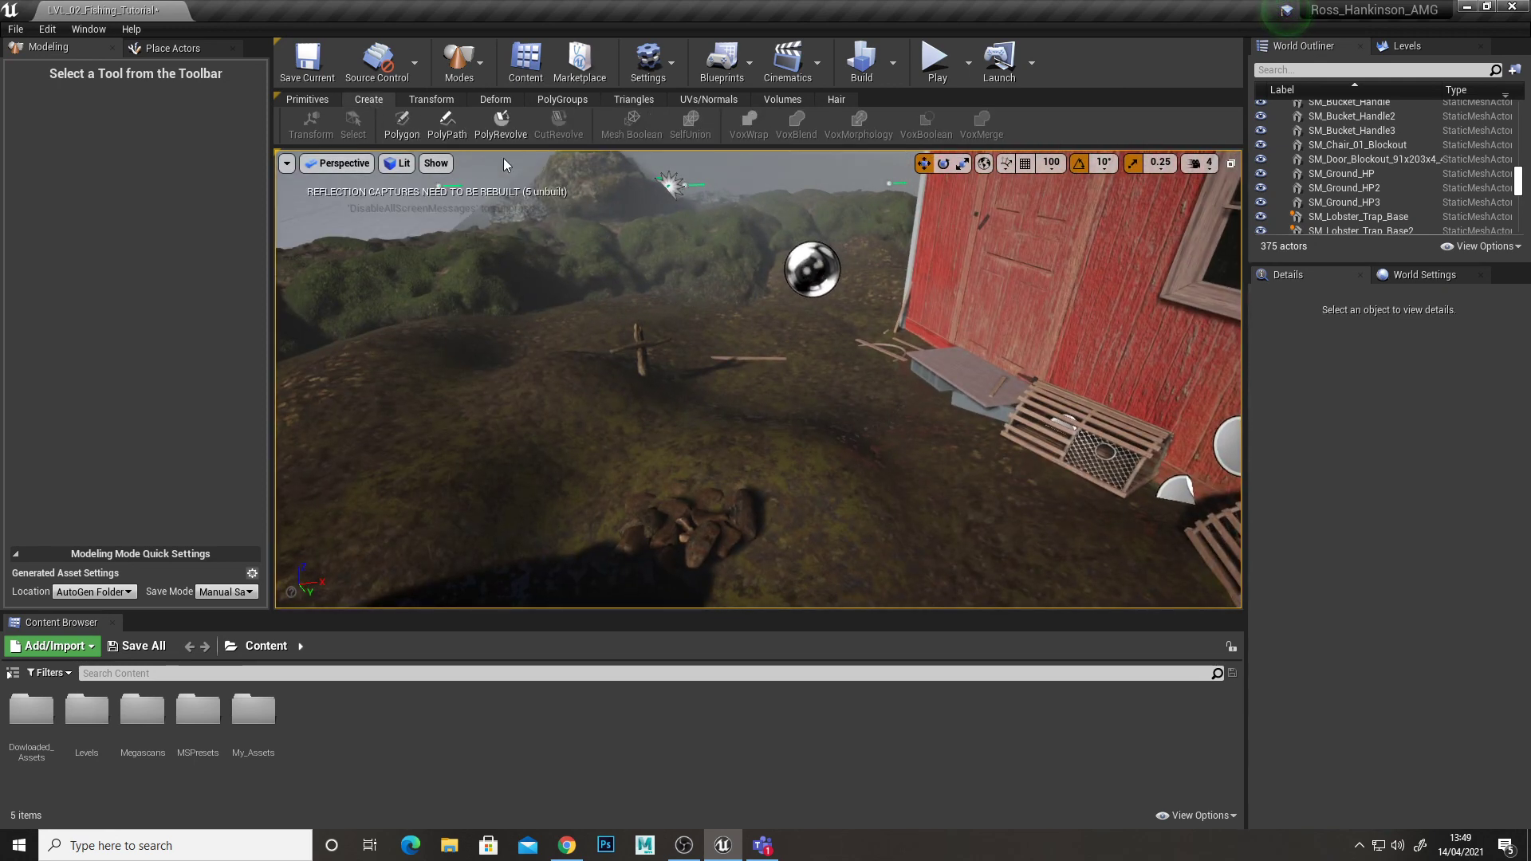
pyautogui.click(319, 102)
pyautogui.moveTo(462, 183); pyautogui.dragTo(462, 184, button='right')
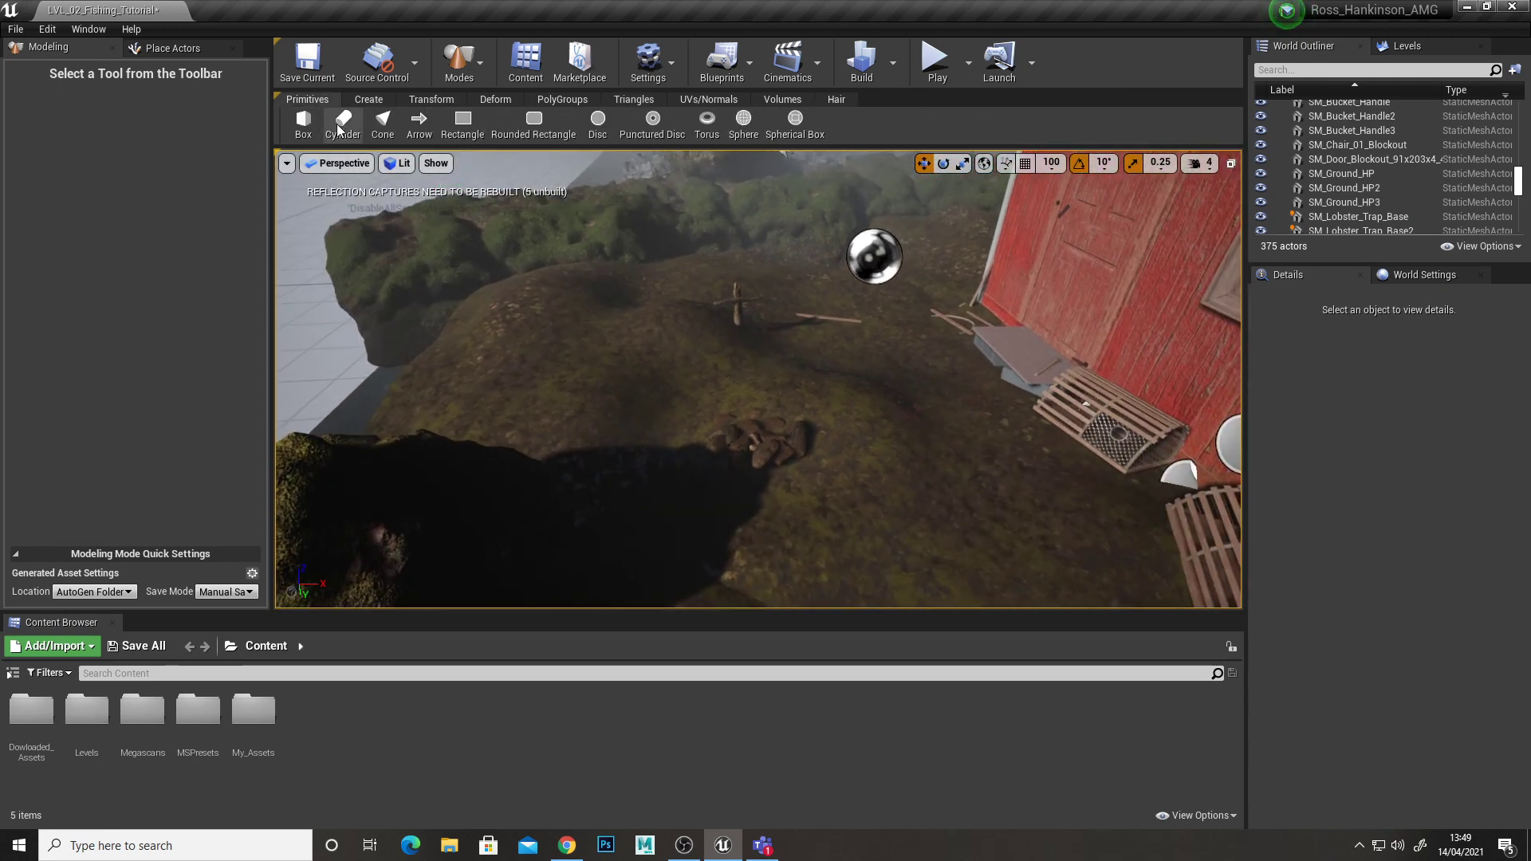
pyautogui.click(313, 126)
pyautogui.click(854, 396)
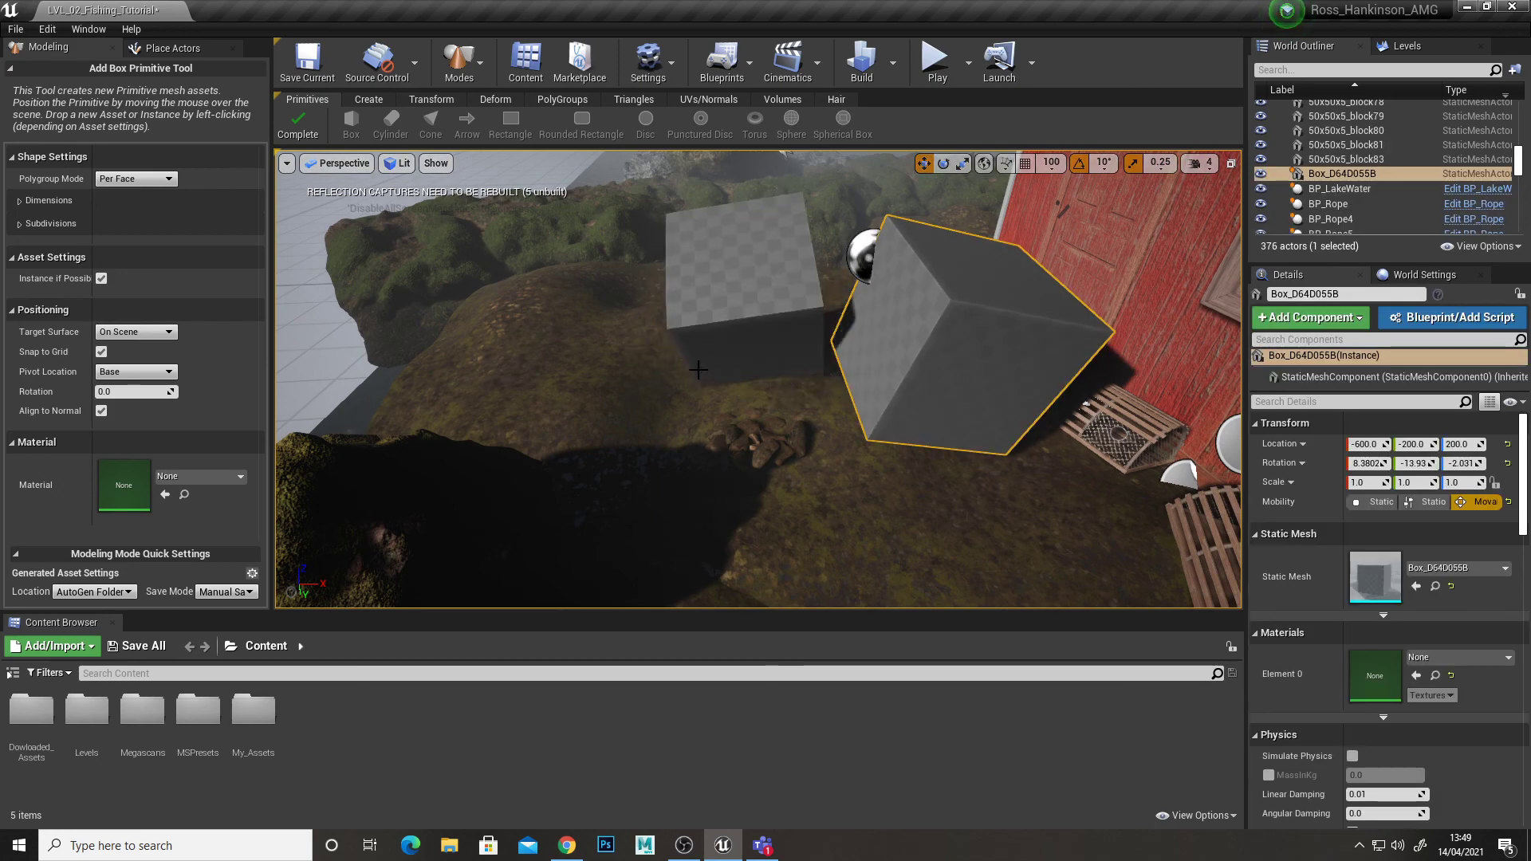
pyautogui.click(698, 369)
pyautogui.click(529, 351)
pyautogui.click(512, 434)
pyautogui.click(1014, 512)
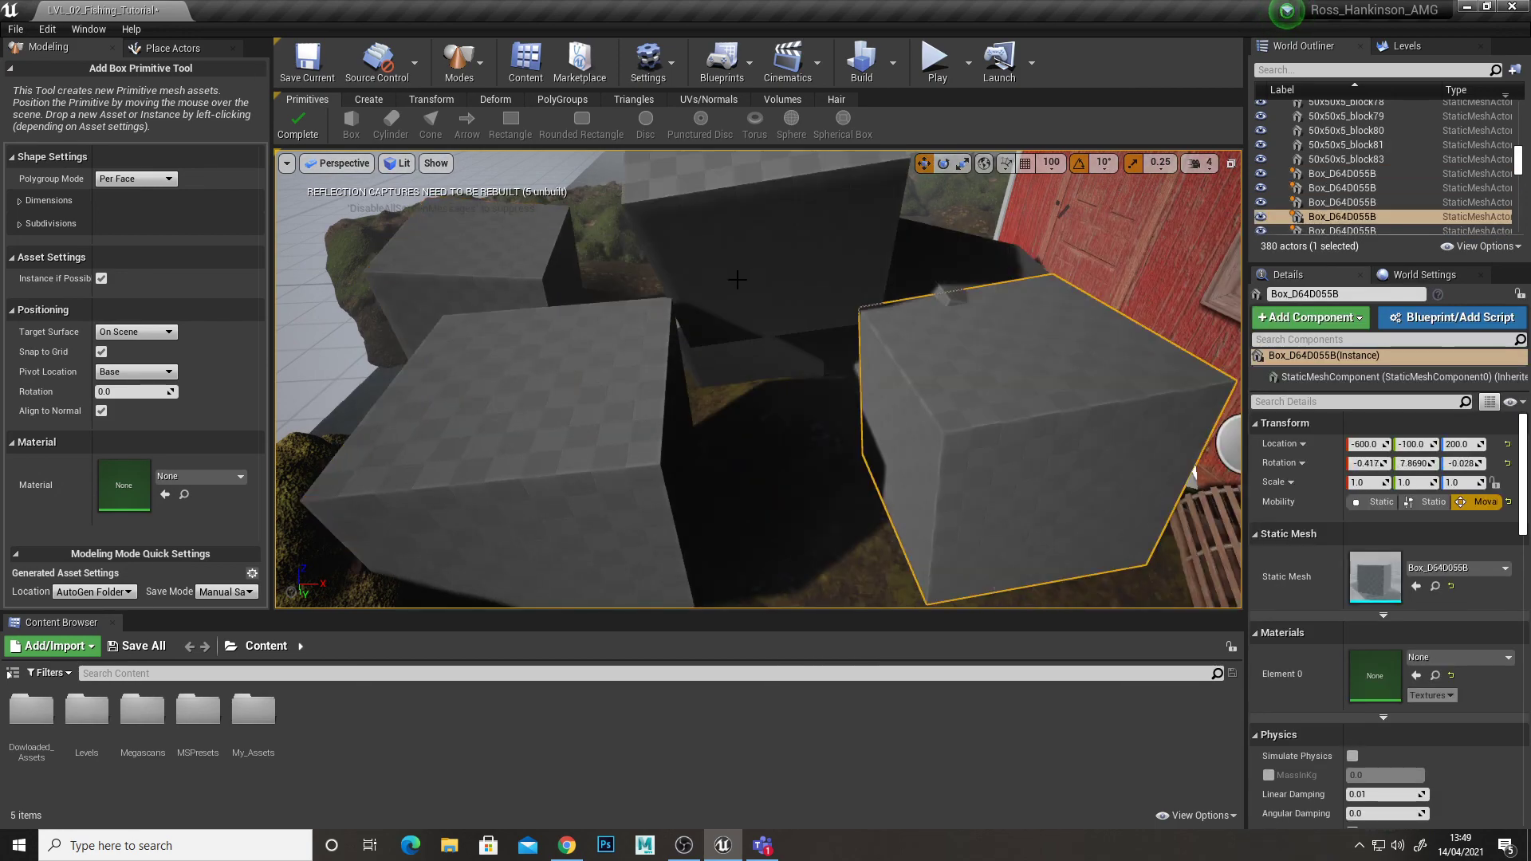
pyautogui.click(737, 279)
# Try scattering more default boxes around the first ones and along the cabin's surroundings
pyautogui.moveTo(967, 424); pyautogui.dragTo(724, 434, button='right')
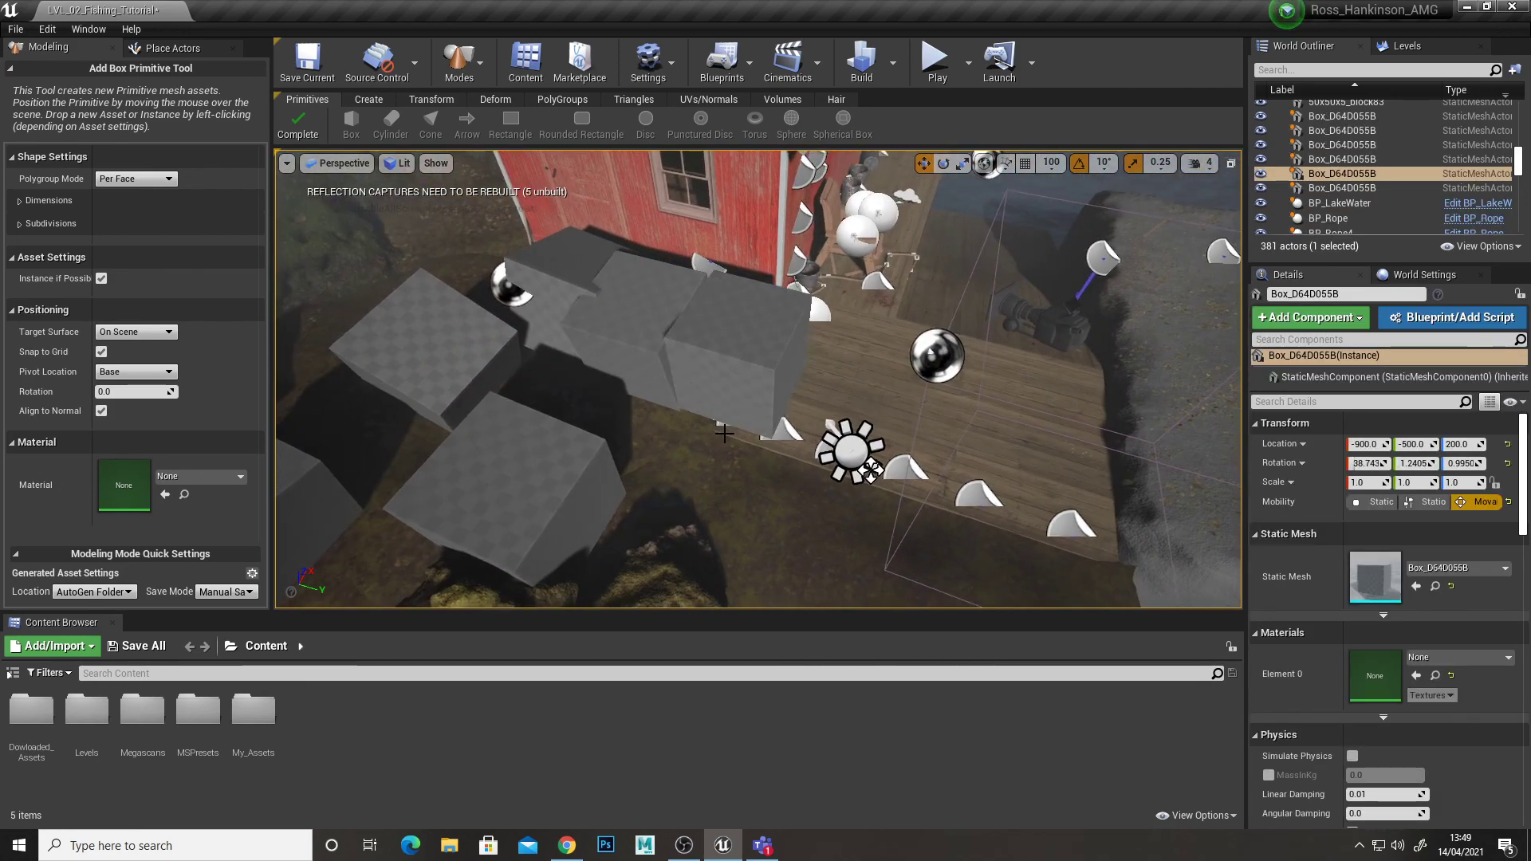
pyautogui.click(724, 434)
pyautogui.click(803, 530)
pyautogui.click(351, 267)
pyautogui.moveTo(351, 267); pyautogui.dragTo(493, 235, button='right')
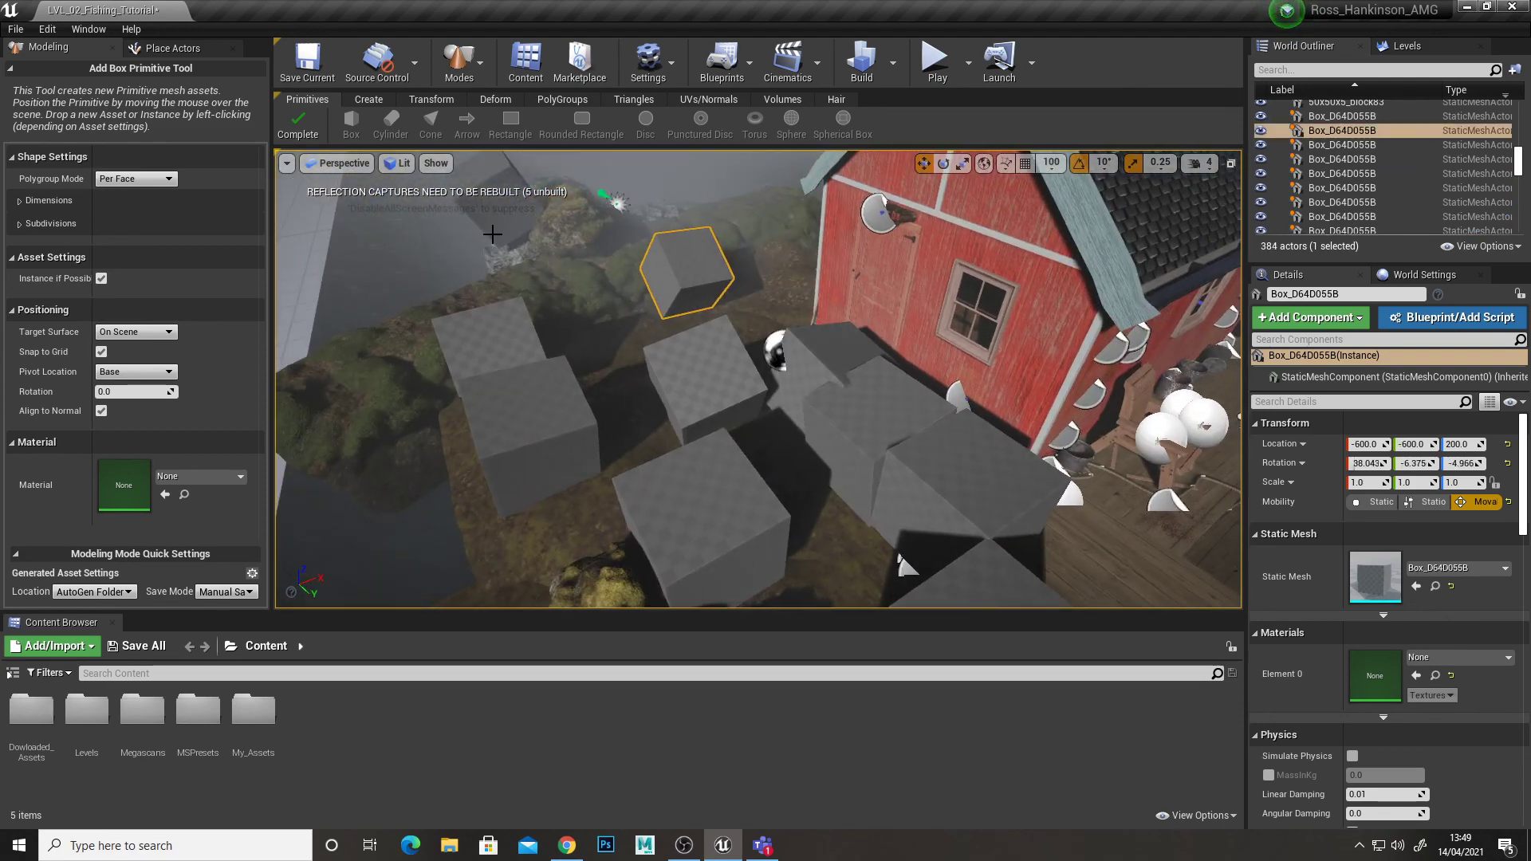
pyautogui.click(729, 252)
pyautogui.click(757, 253)
pyautogui.moveTo(758, 253); pyautogui.dragTo(756, 455, button='right')
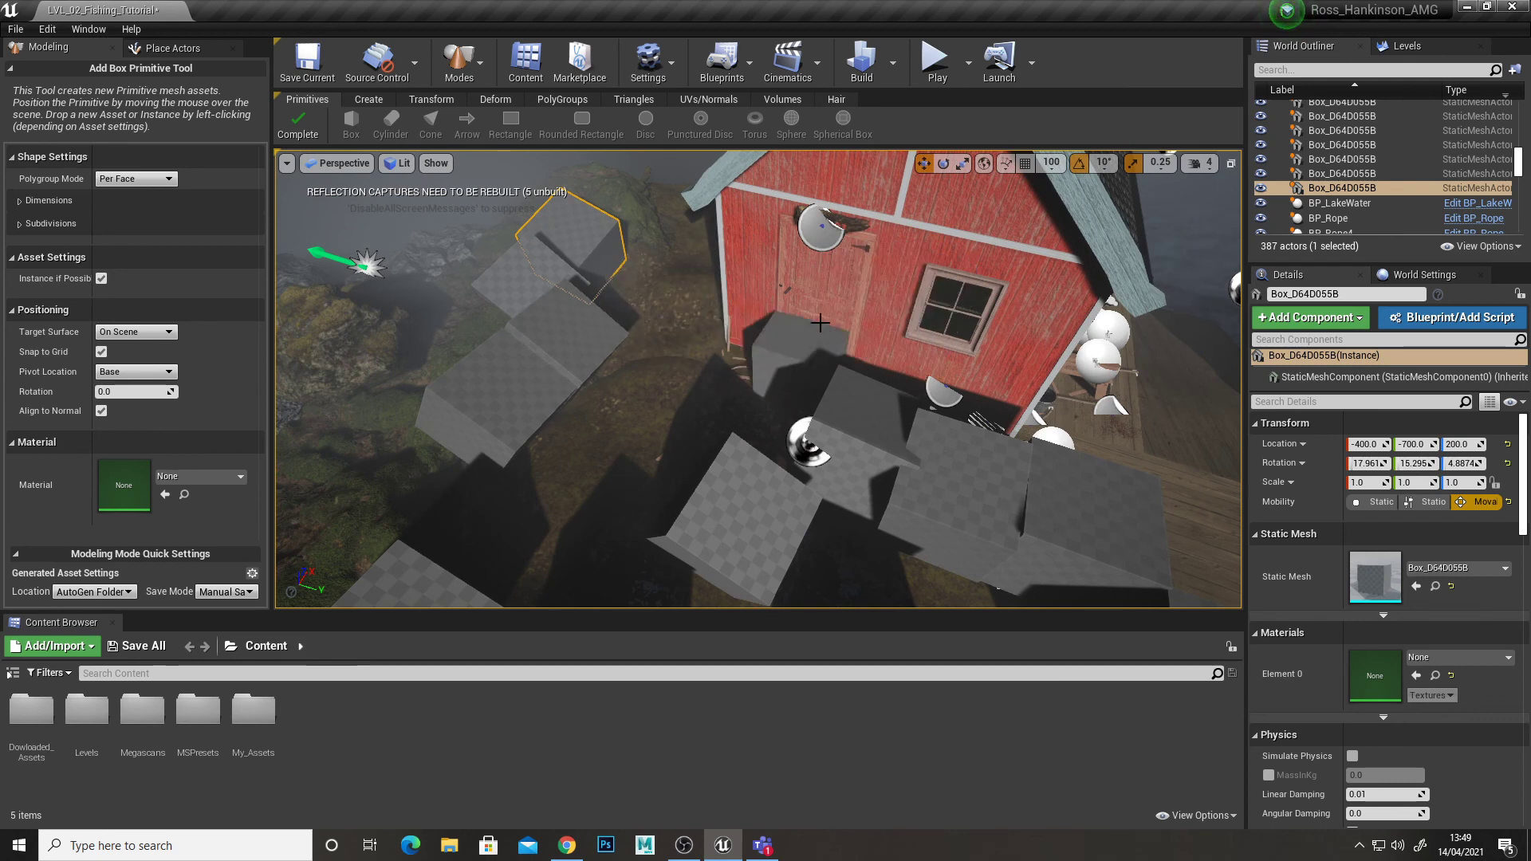
# Undo all the placed box primitives so that the ground beside the cabin is clear
pyautogui.moveTo(733, 343); pyautogui.dragTo(837, 446, button='right')
pyautogui.hotkey('ctrl', 'z')
pyautogui.hotkey('ctrl', 'z')
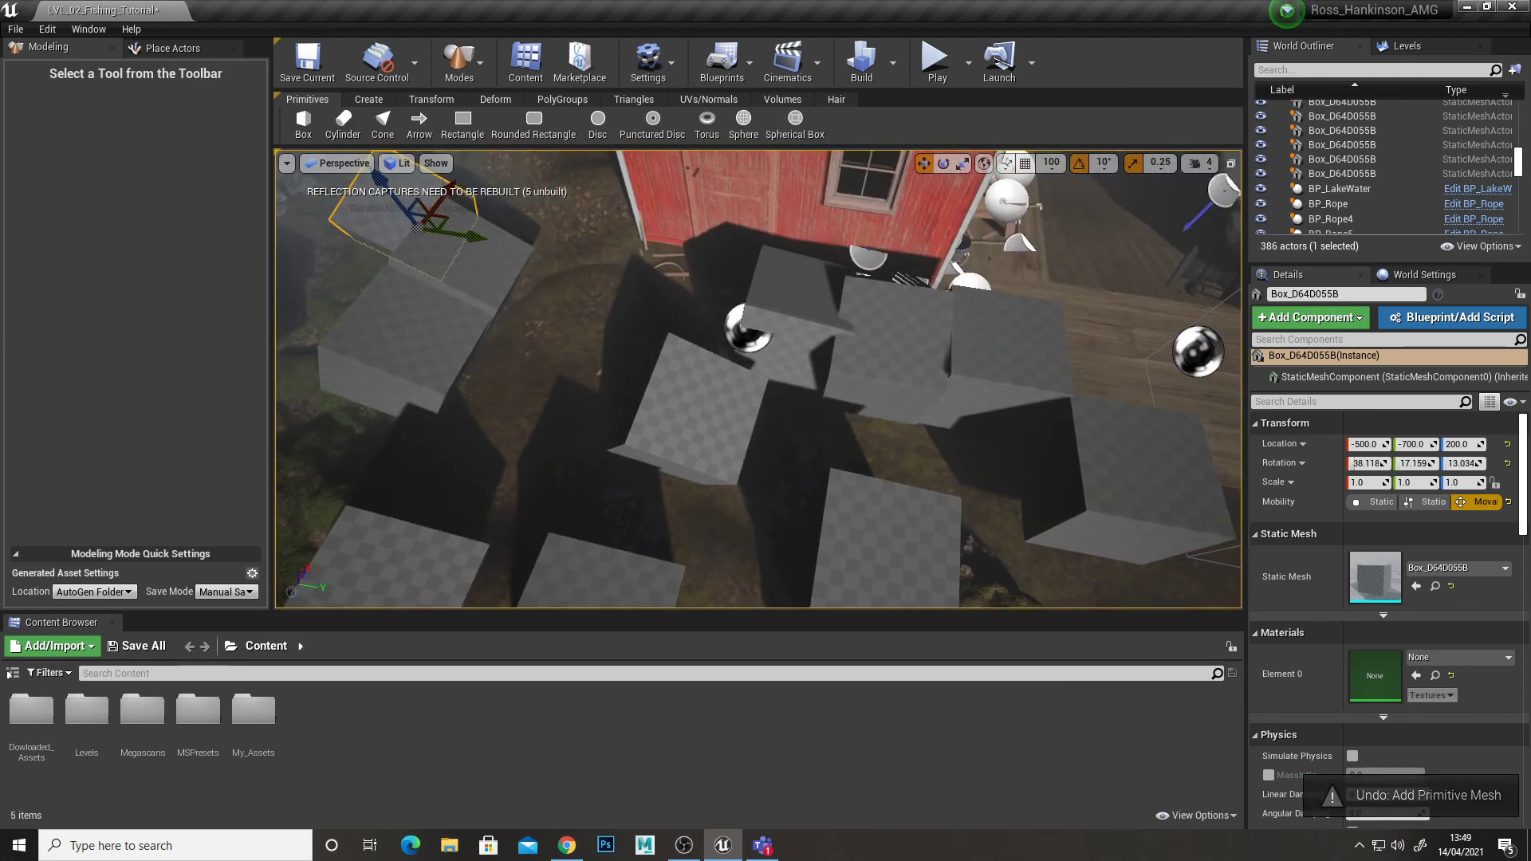
pyautogui.hotkey('ctrl', 'z')
pyautogui.hotkey('ctrl', 'z')
pyautogui.hotkey('ctrl', 'z')
pyautogui.hotkey('ctrl', 'z')
pyautogui.hotkey('ctrl', 'z')
pyautogui.hotkey('ctrl', 'z')
pyautogui.hotkey('ctrl', 'z')
pyautogui.hotkey('ctrl', 'z')
pyautogui.hotkey('ctrl', 'z')
pyautogui.hotkey('ctrl', 'z')
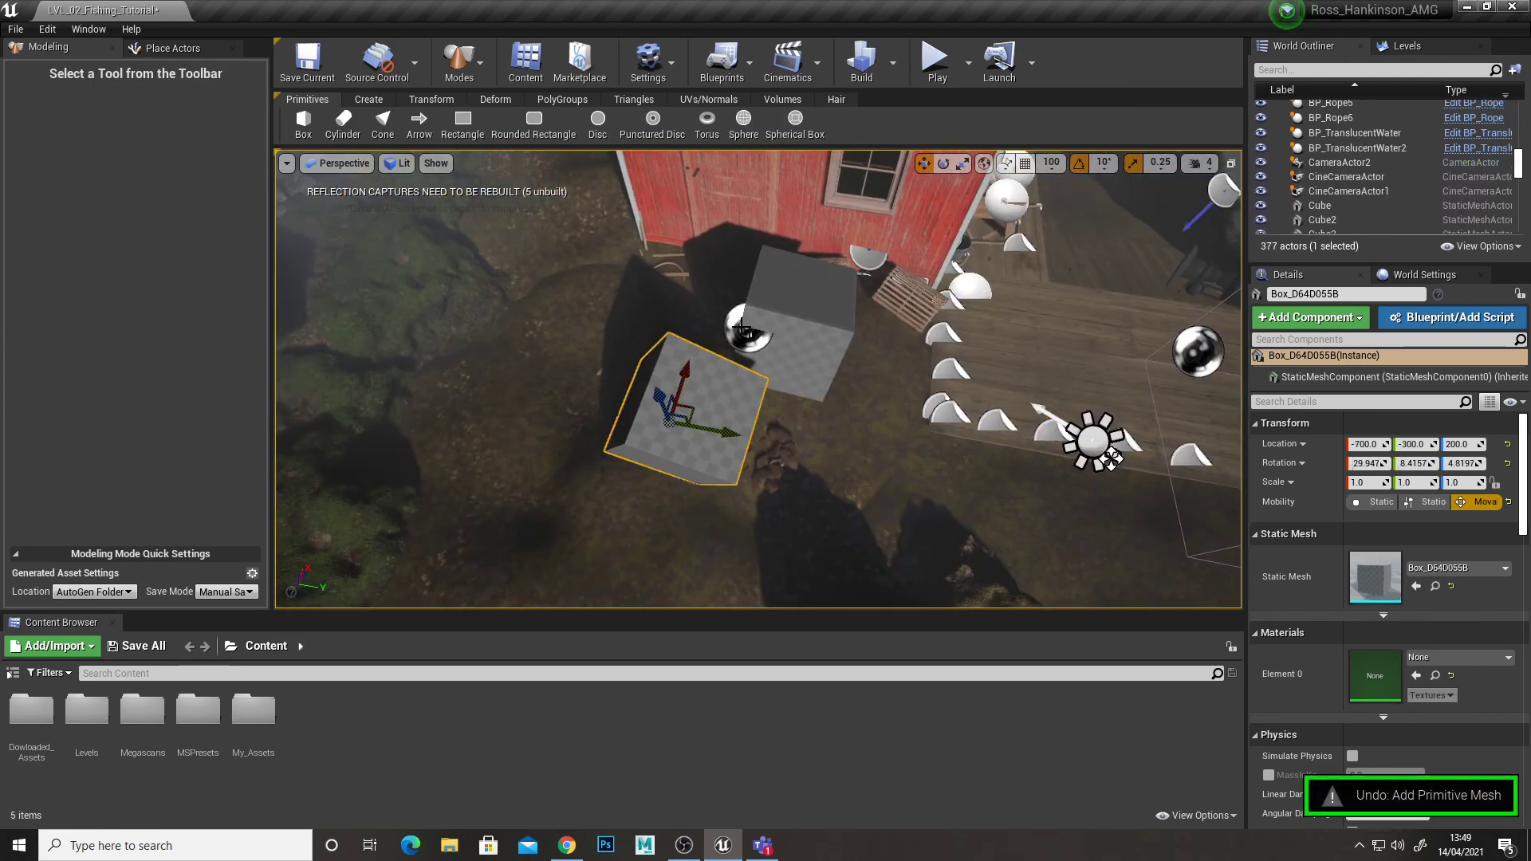
pyautogui.moveTo(660, 497); pyautogui.dragTo(590, 383, button='right')
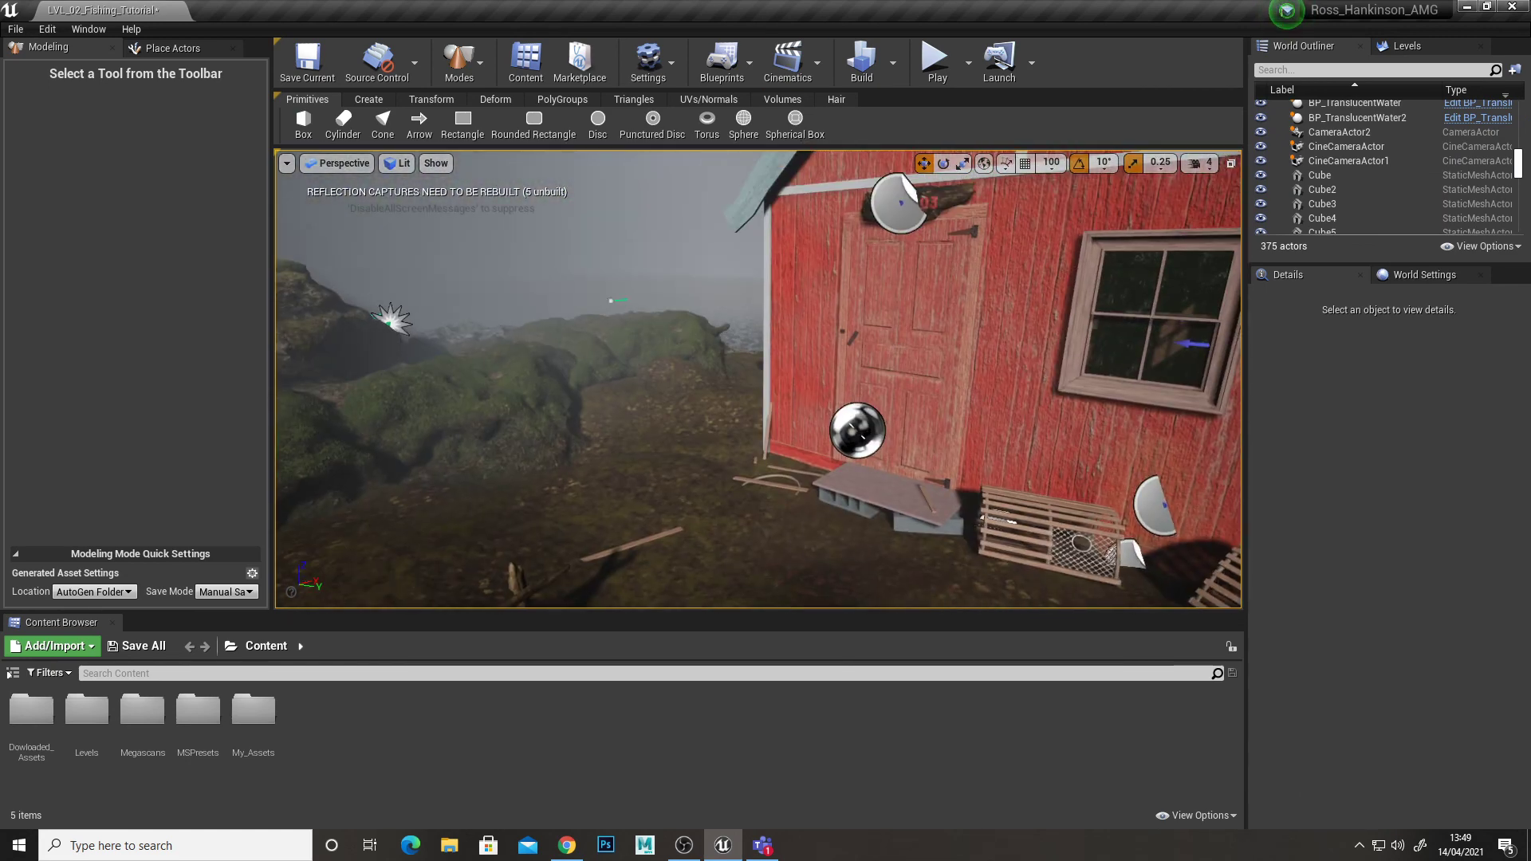
# Place a basic Cube actor on the ground near the cabin and duplicate it about 70 units along X
pyautogui.moveTo(690, 435); pyautogui.dragTo(689, 436, button='right')
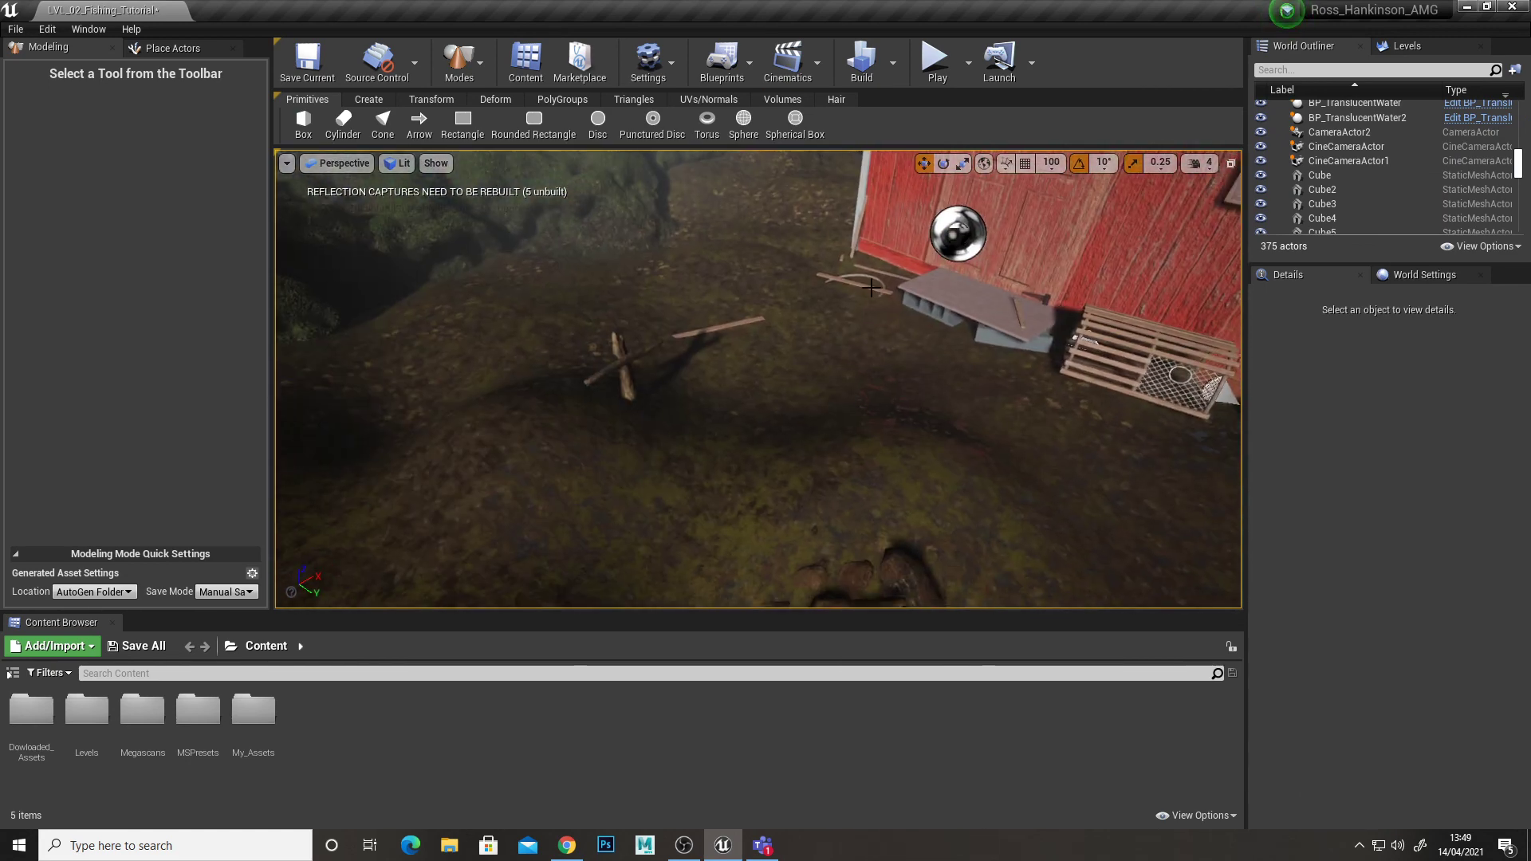
pyautogui.moveTo(872, 287); pyautogui.dragTo(801, 267, button='right')
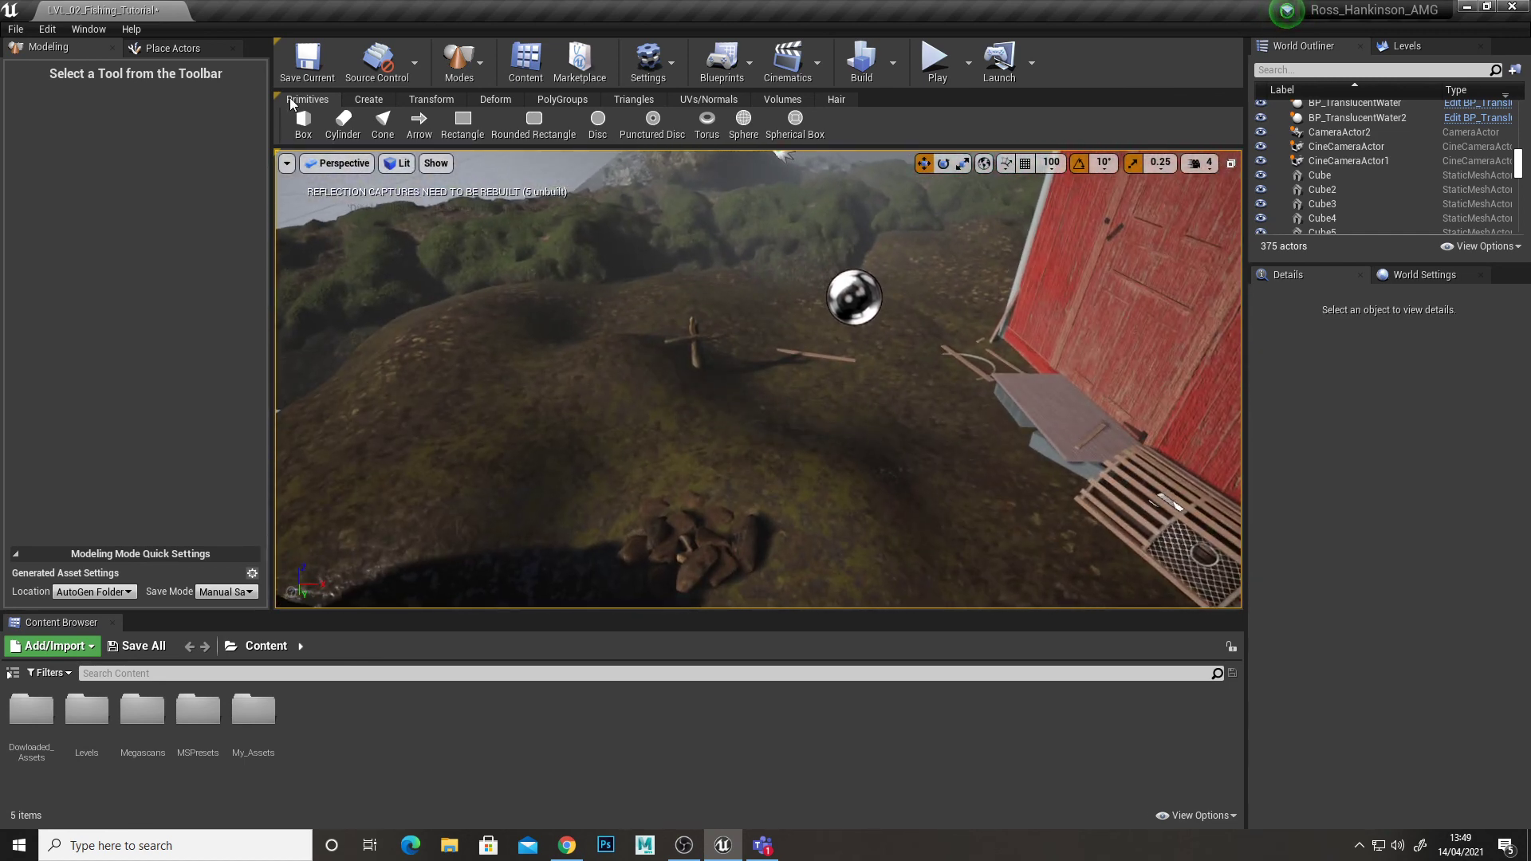
pyautogui.click(193, 51)
pyautogui.moveTo(135, 287); pyautogui.dragTo(529, 259)
pyautogui.moveTo(529, 259)
pyautogui.mouseDown(button='right')
pyautogui.moveTo(529, 199)
pyautogui.moveTo(530, 335)
pyautogui.moveTo(530, 311)
pyautogui.moveTo(486, 346)
pyautogui.moveTo(523, 265)
pyautogui.mouseUp(button='right')
pyautogui.keyDown('alt'); pyautogui.moveTo(693, 394); pyautogui.dragTo(866, 396); pyautogui.keyUp('alt')
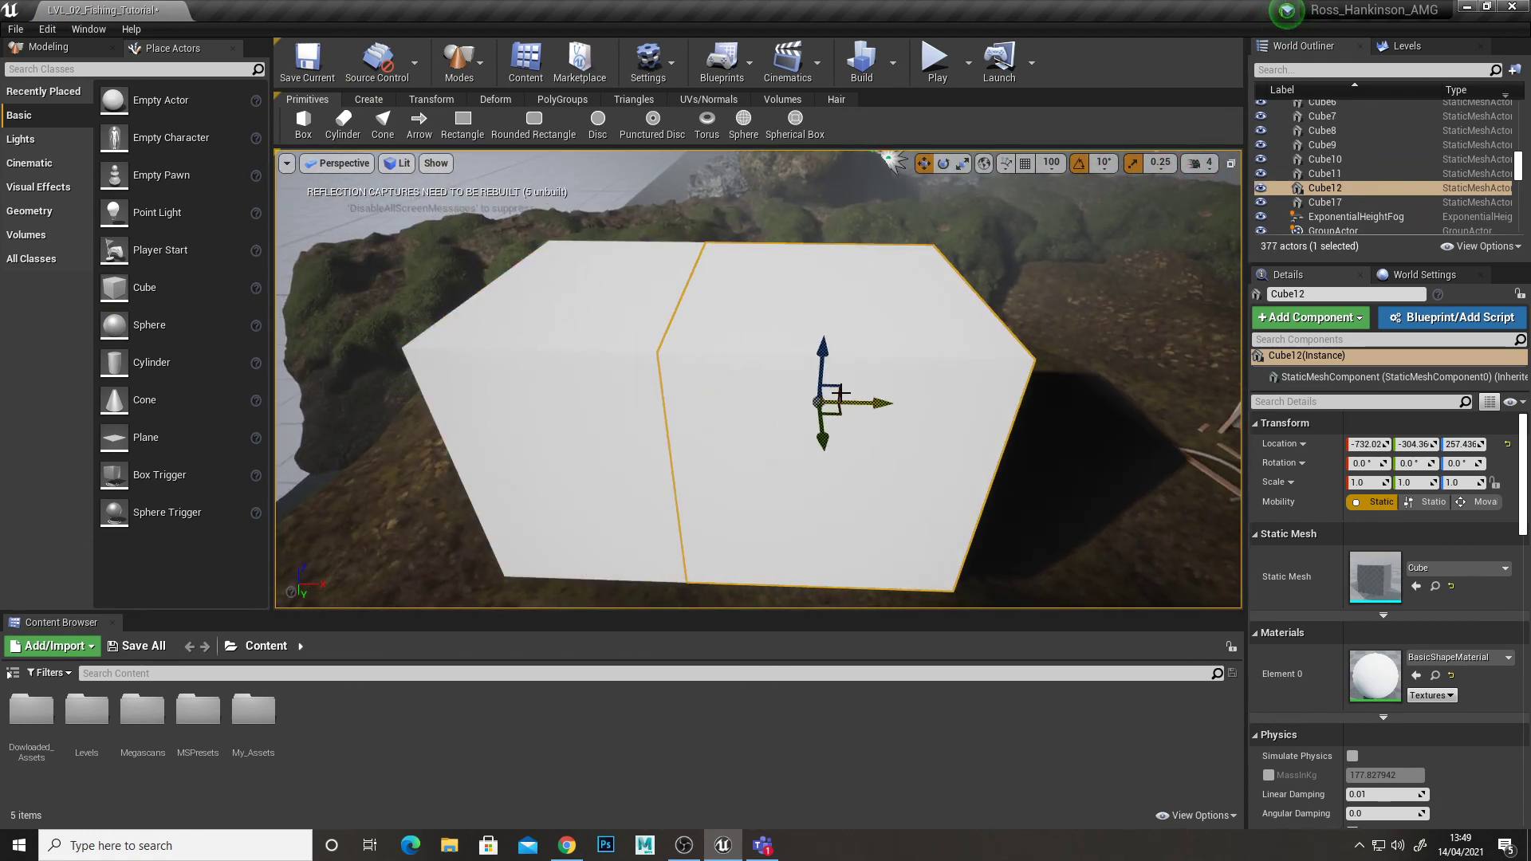
# Raise the duplicate cube about 51 units and scale it narrower along its Y axis
pyautogui.moveTo(826, 339); pyautogui.dragTo(843, 209)
pyautogui.press('r')
pyautogui.moveTo(843, 209); pyautogui.dragTo(733, 152, button='right')
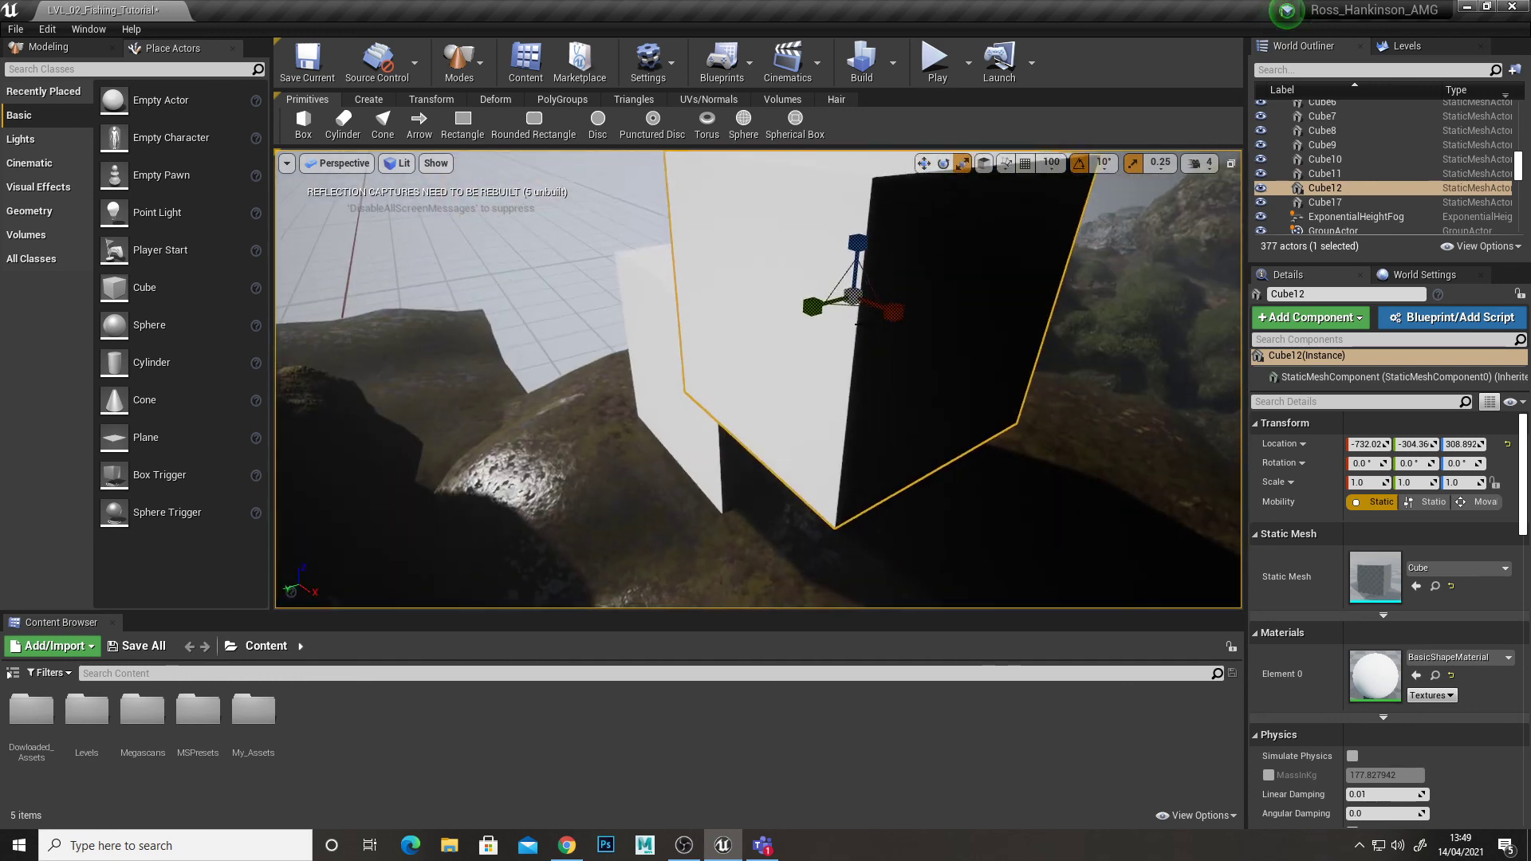
pyautogui.moveTo(811, 305); pyautogui.dragTo(852, 294)
pyautogui.moveTo(852, 294); pyautogui.dragTo(997, 311, button='right')
# Try a Voxel Boolean with the lower cube selected first and the raised cube second, and inspect the resulting cut
pyautogui.keyDown('ctrl'); pyautogui.click(676, 376); pyautogui.keyUp('ctrl')
pyautogui.click(646, 366)
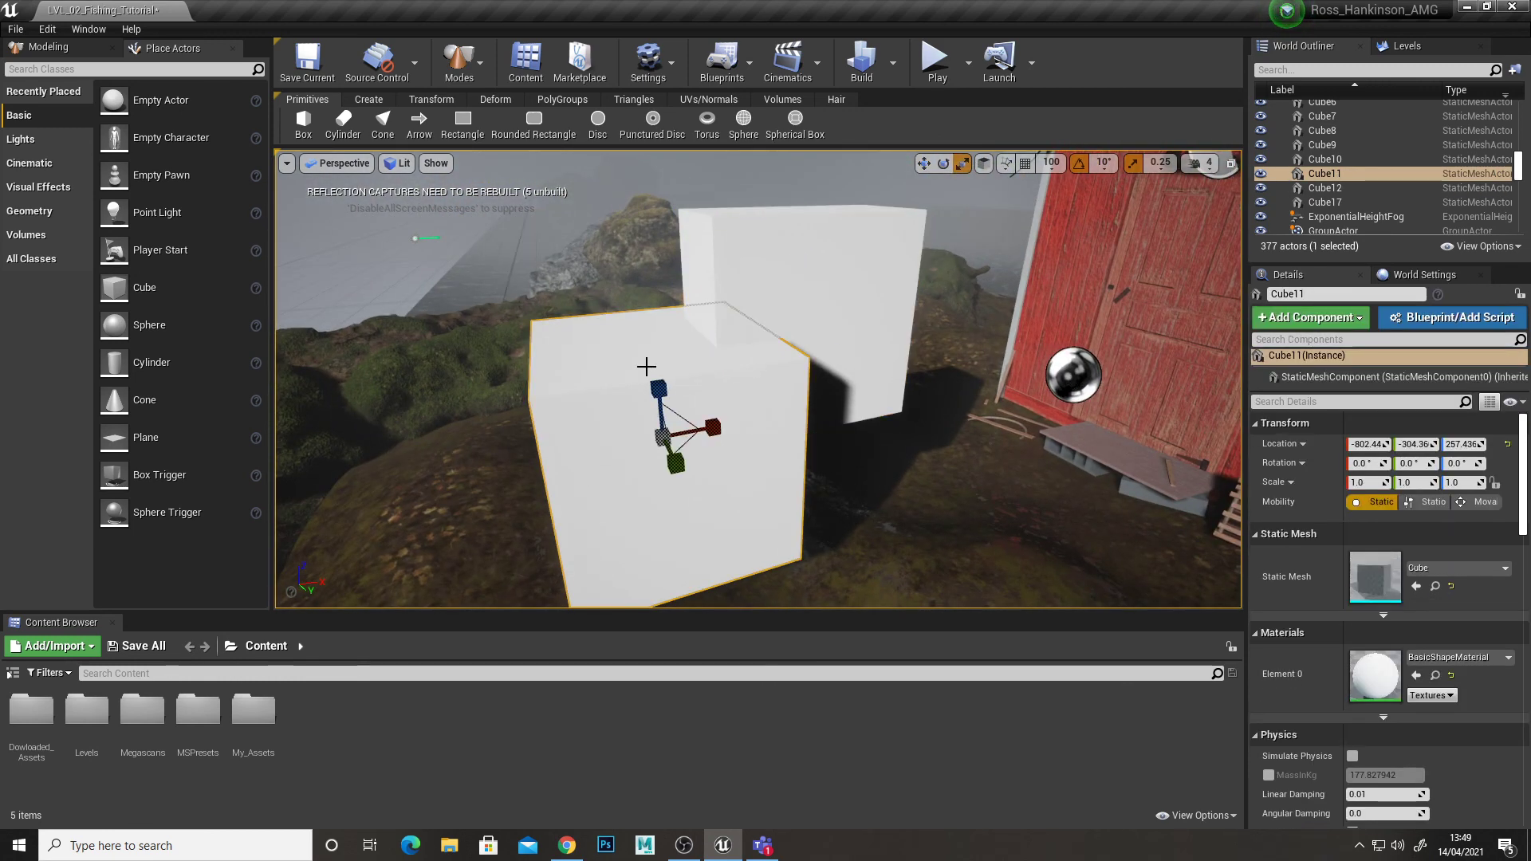
pyautogui.keyDown('ctrl'); pyautogui.click(742, 292); pyautogui.keyUp('ctrl')
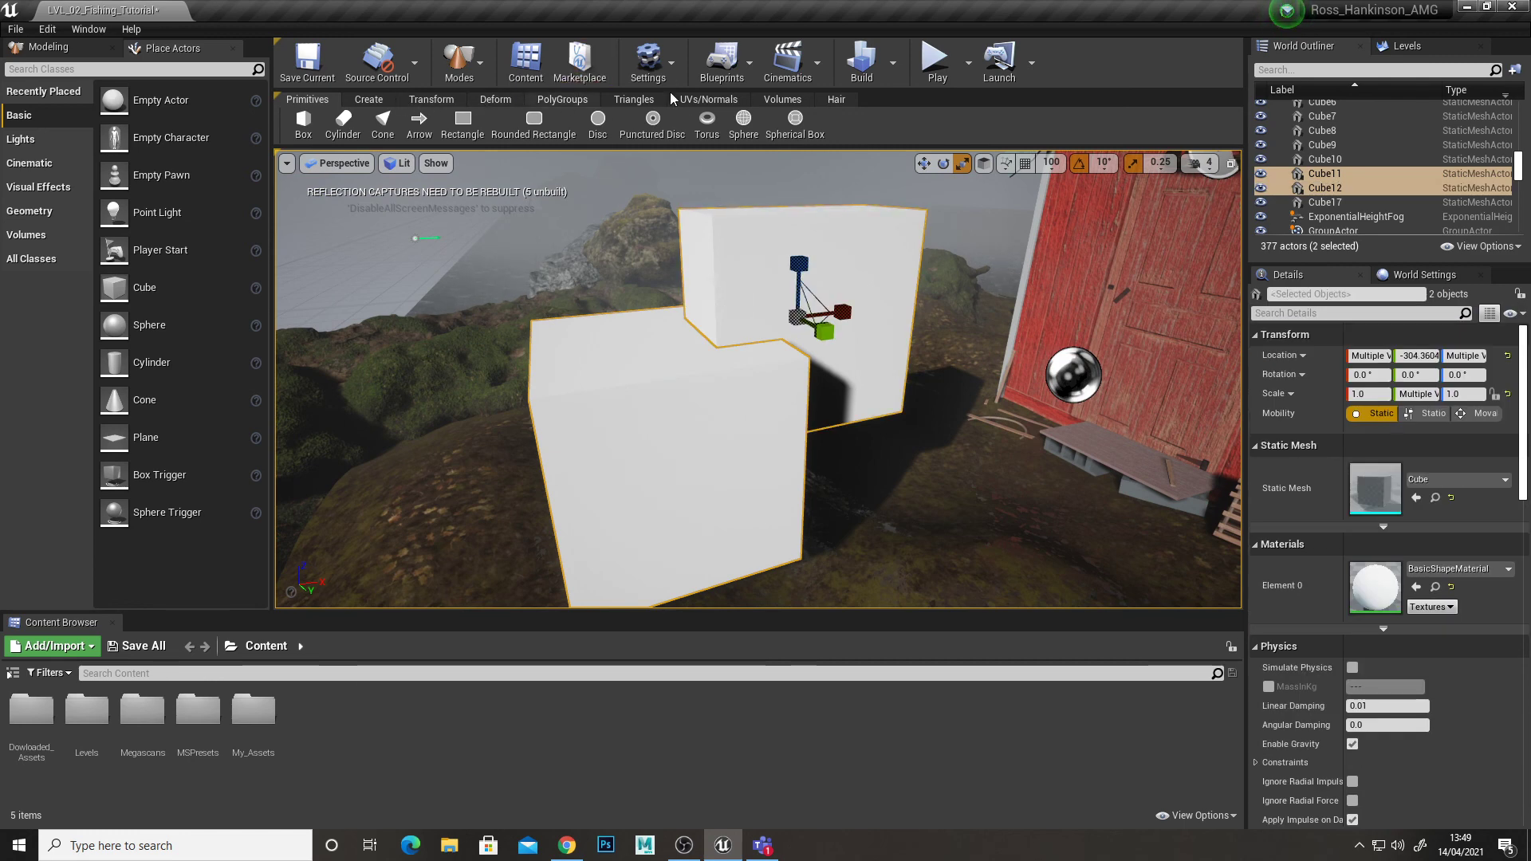
pyautogui.click(705, 99)
pyautogui.click(654, 98)
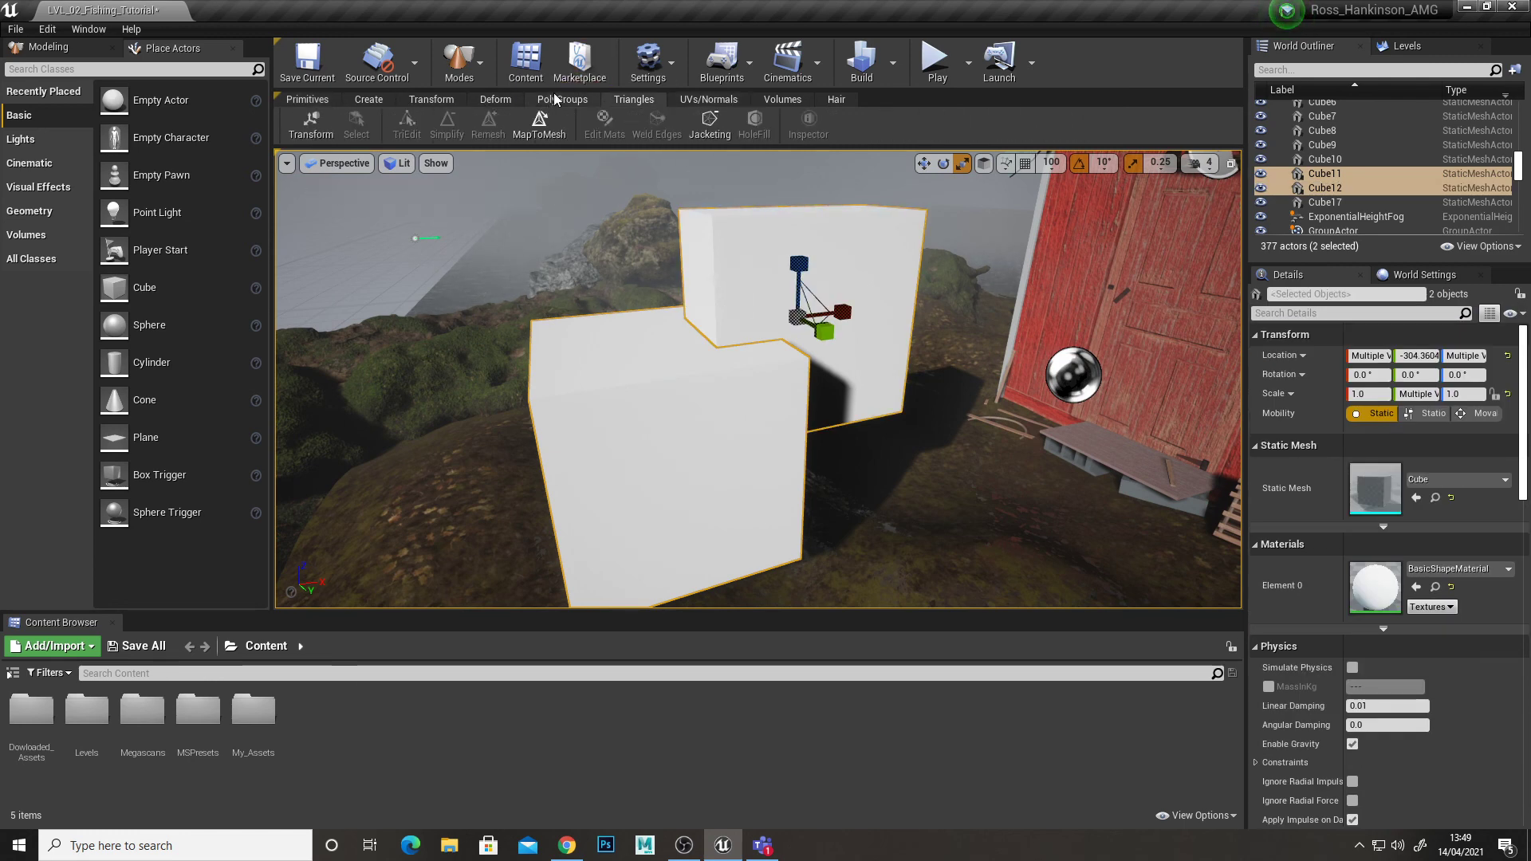
pyautogui.click(552, 98)
pyautogui.click(502, 96)
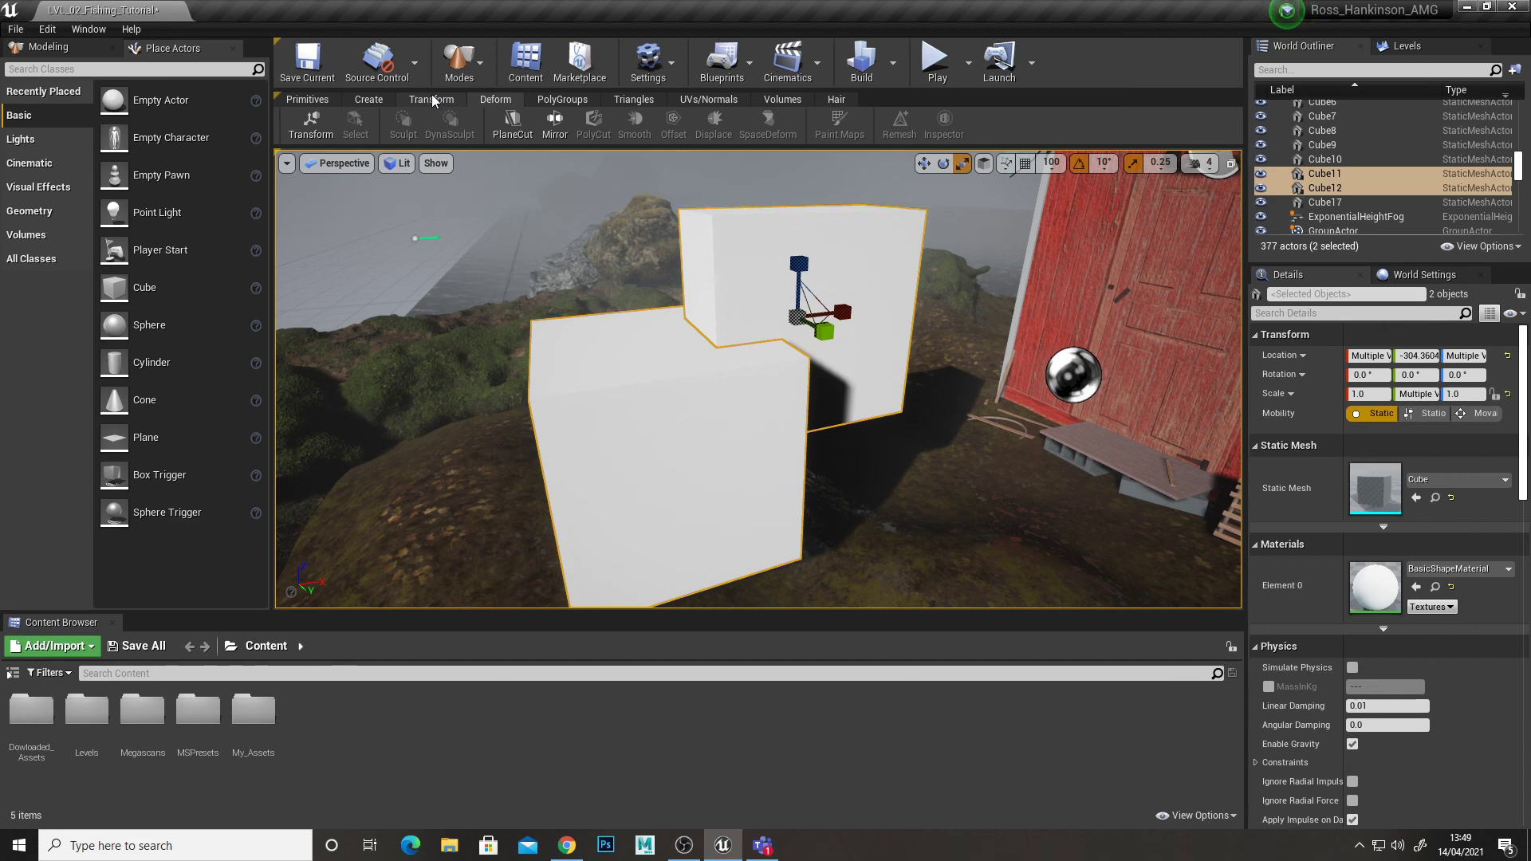
pyautogui.click(432, 96)
pyautogui.click(362, 97)
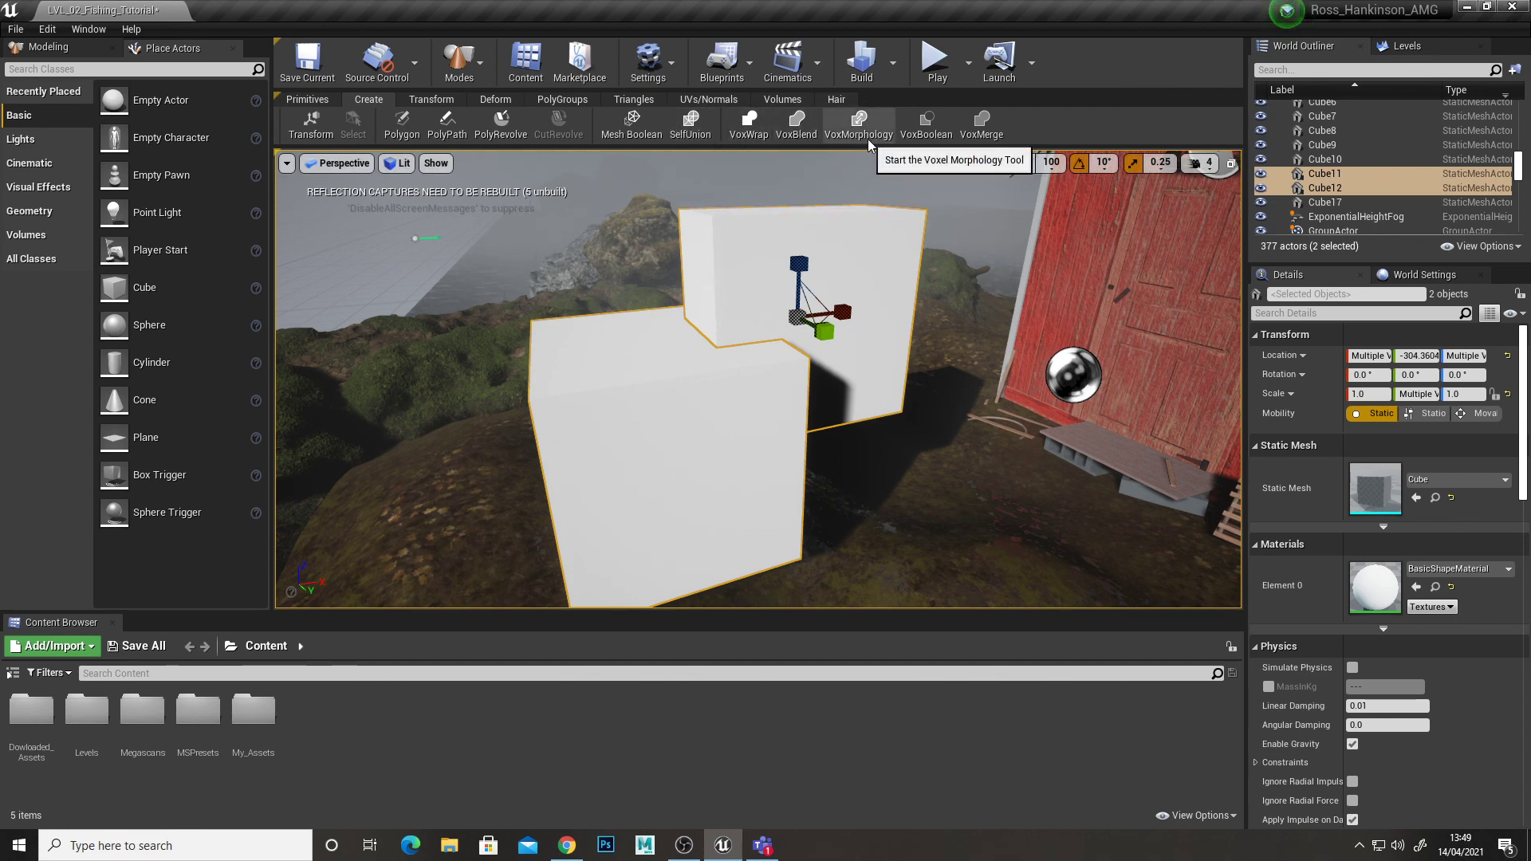
pyautogui.click(923, 124)
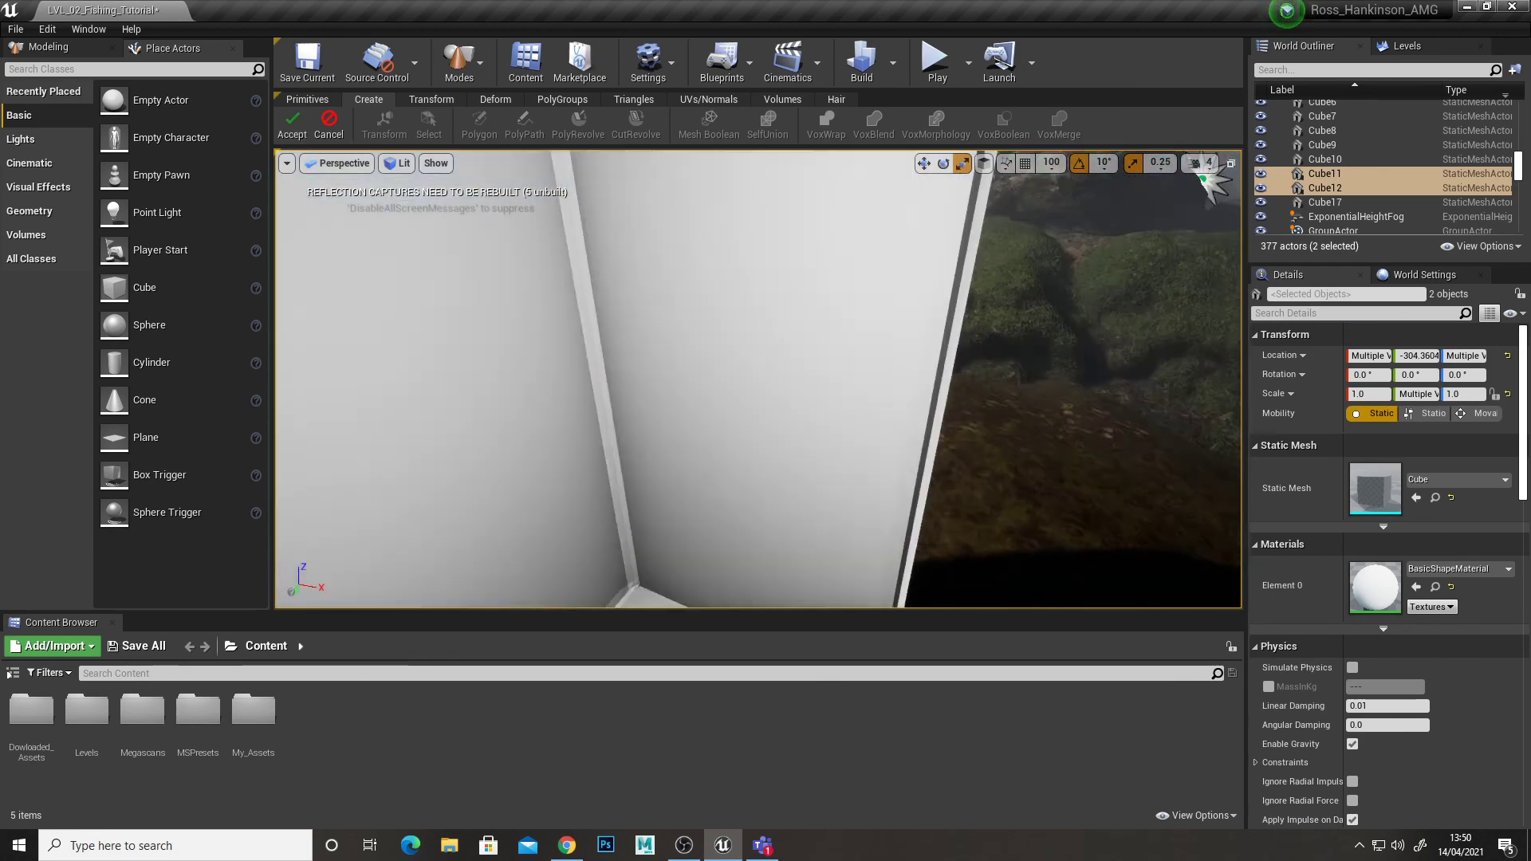
pyautogui.moveTo(845, 361); pyautogui.dragTo(845, 361, button='right')
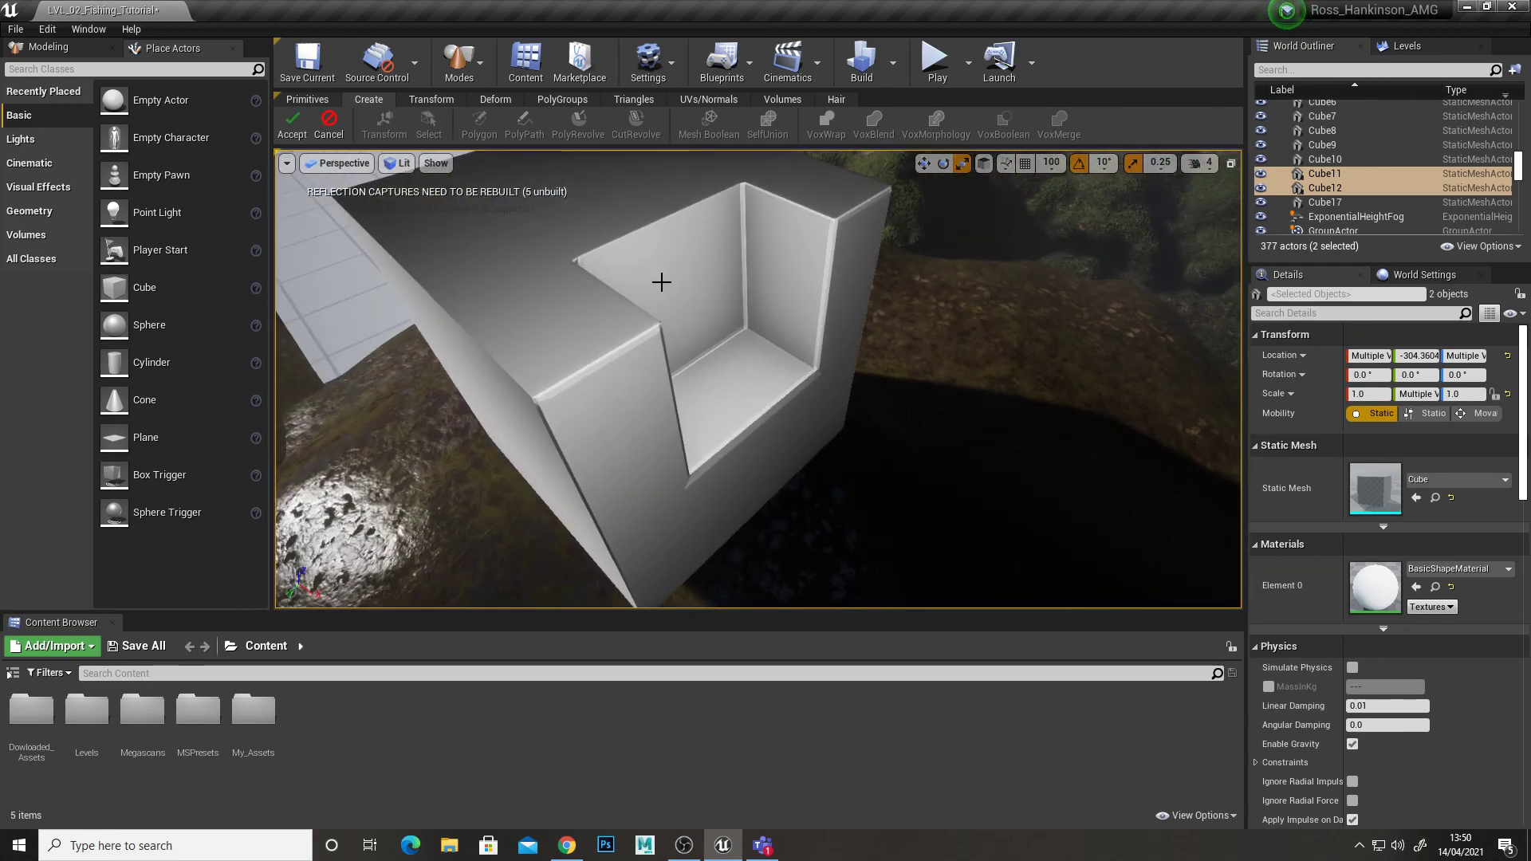
pyautogui.moveTo(707, 363); pyautogui.dragTo(752, 375, button='right')
# Undo the last cut and try the Voxel Boolean with the raised cube selected first and the lower cube second
pyautogui.hotkey('ctrl', 'z')
pyautogui.click(925, 347)
pyautogui.keyDown('shift'); pyautogui.click(822, 375); pyautogui.keyUp('shift')
pyautogui.click(925, 126)
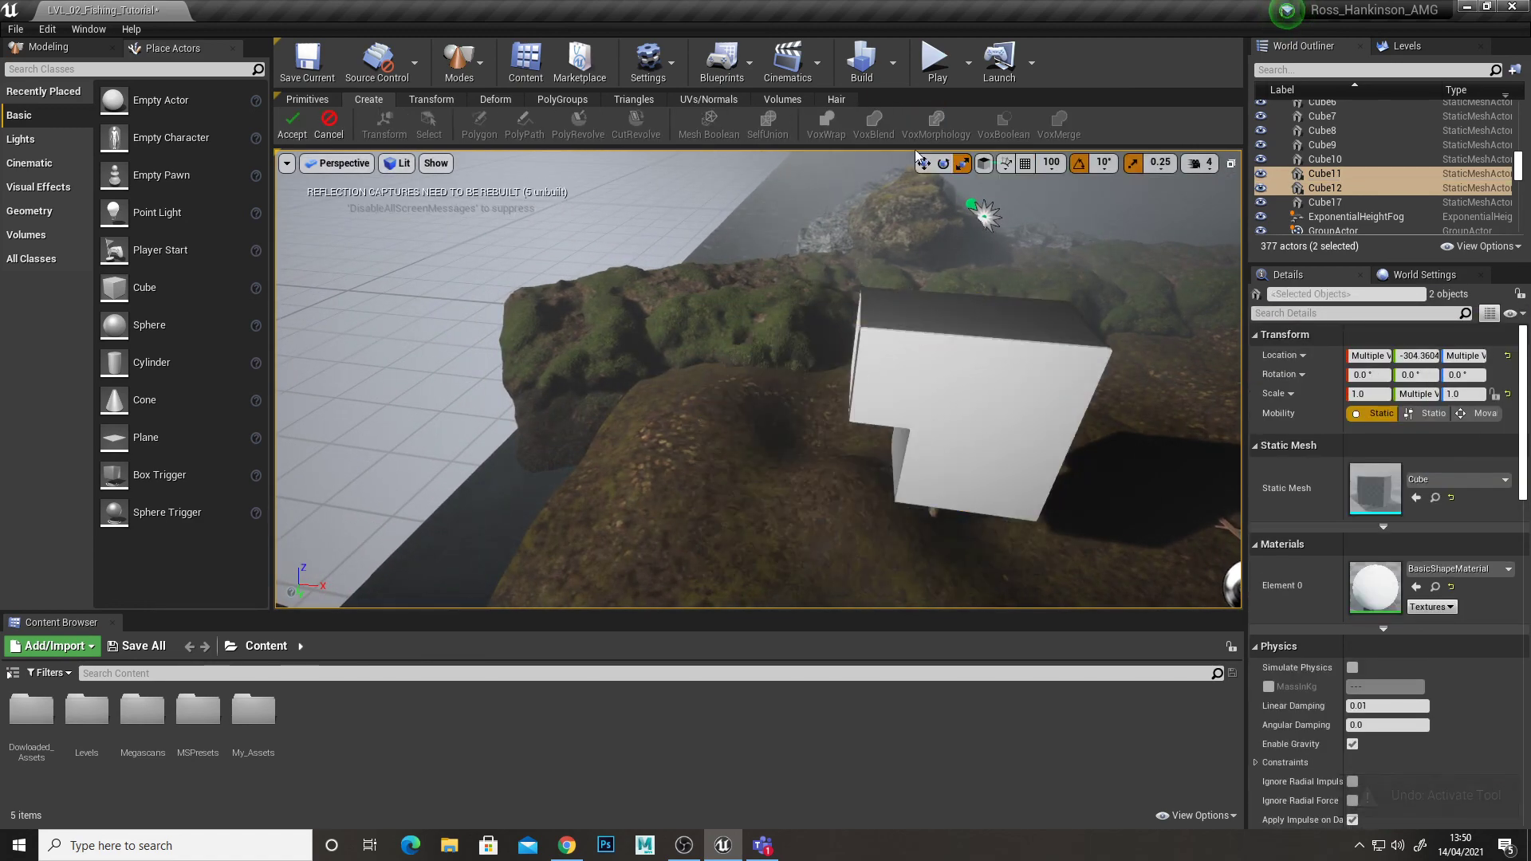
pyautogui.moveTo(876, 354); pyautogui.dragTo(876, 354, button='right')
pyautogui.moveTo(758, 358); pyautogui.dragTo(856, 381, button='right')
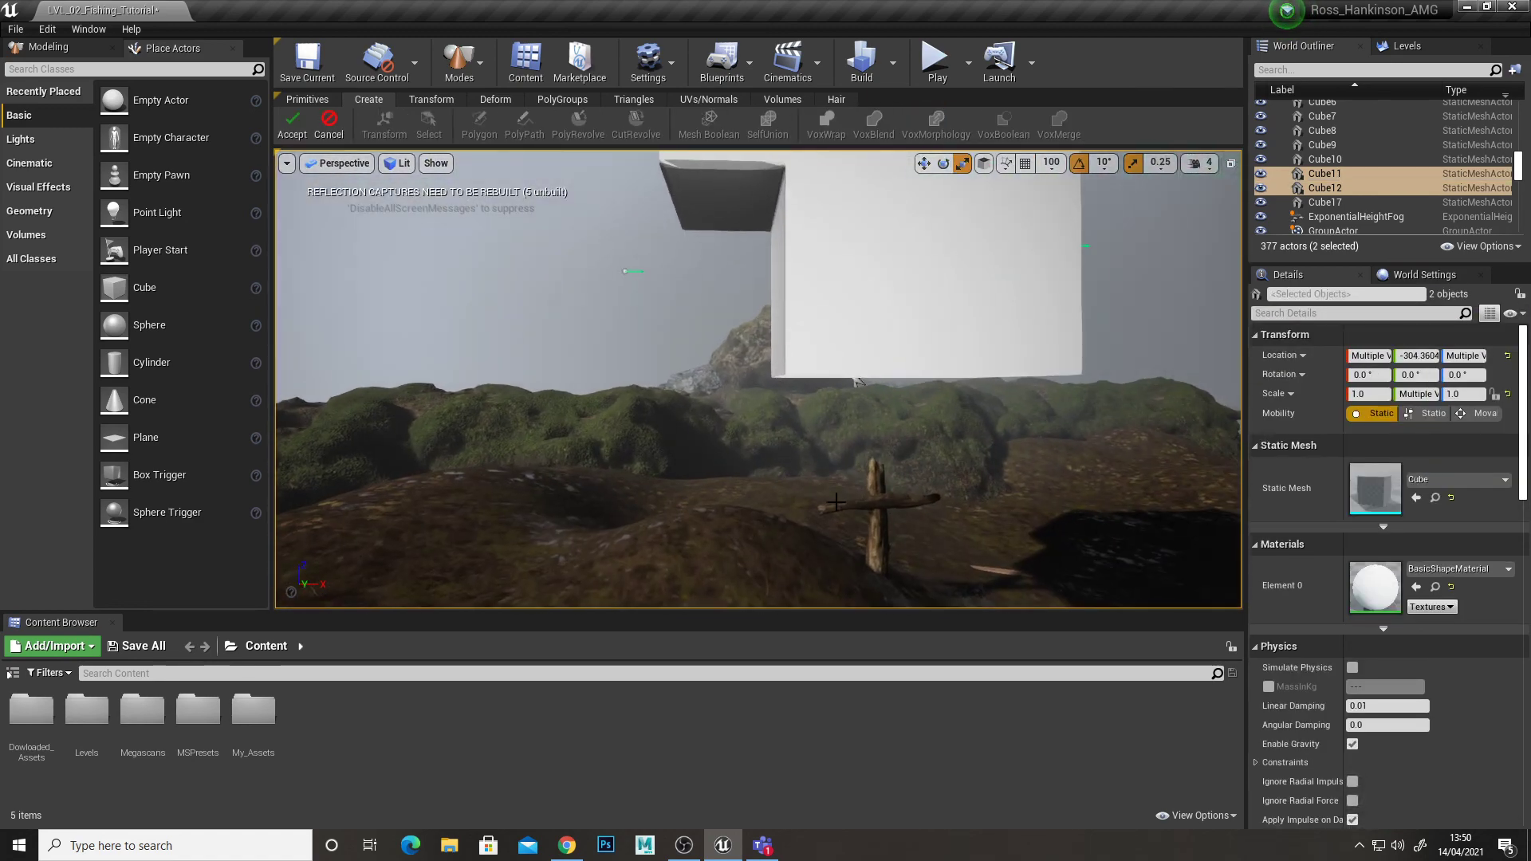
pyautogui.moveTo(781, 289); pyautogui.dragTo(677, 333, button='right')
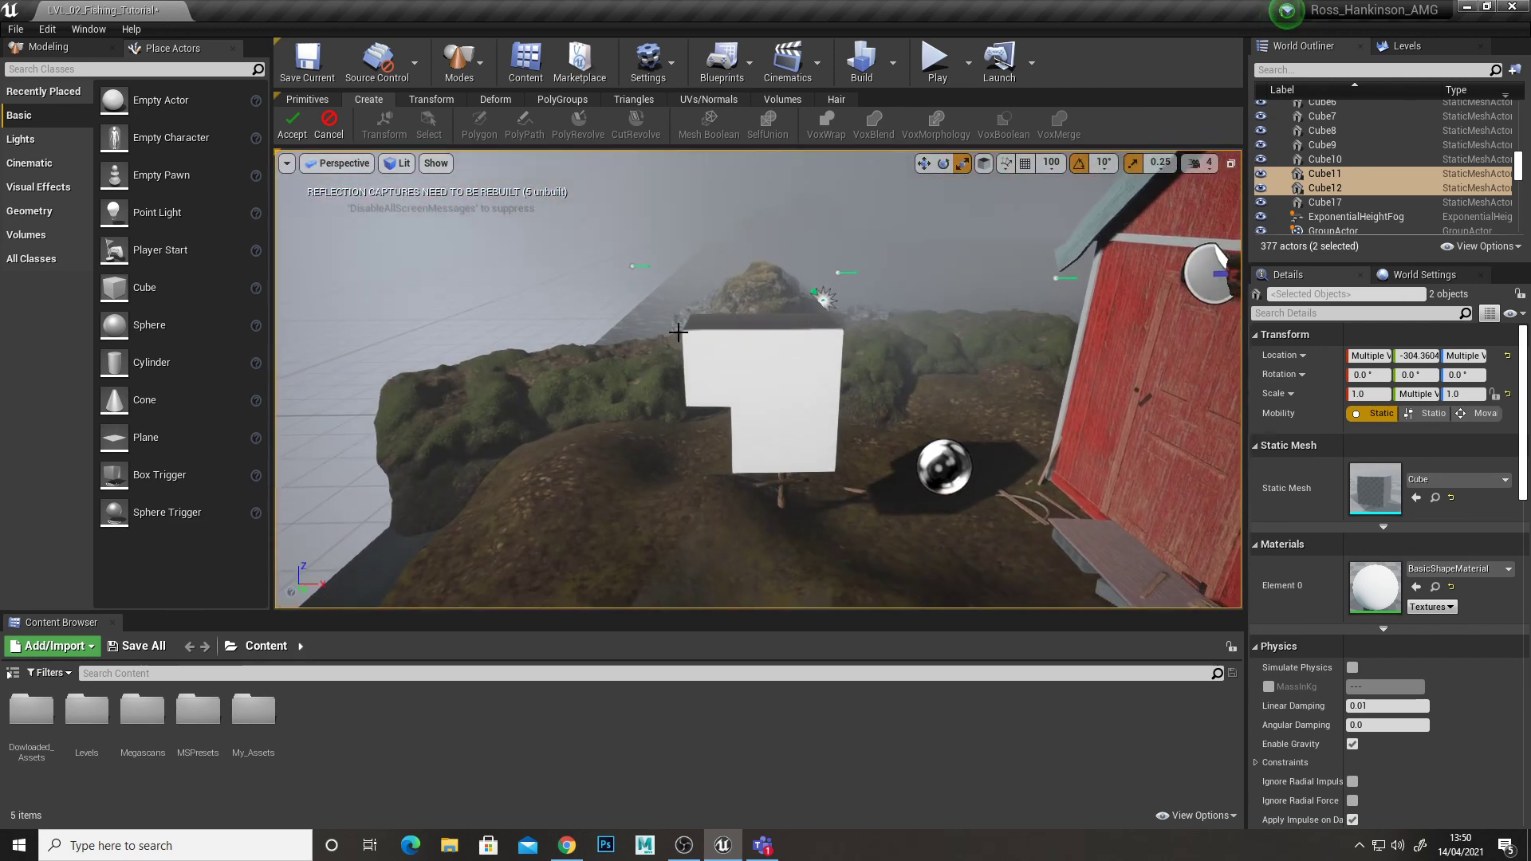
# Undo the reversed cut and apply a Voxel Boolean subtracting the raised narrow cube from the lower cube
pyautogui.hotkey('ctrl', 'z')
pyautogui.click(807, 403)
pyautogui.moveTo(807, 404); pyautogui.dragTo(720, 349, button='right')
pyautogui.keyDown('ctrl'); pyautogui.click(720, 349); pyautogui.keyUp('ctrl')
pyautogui.click(925, 128)
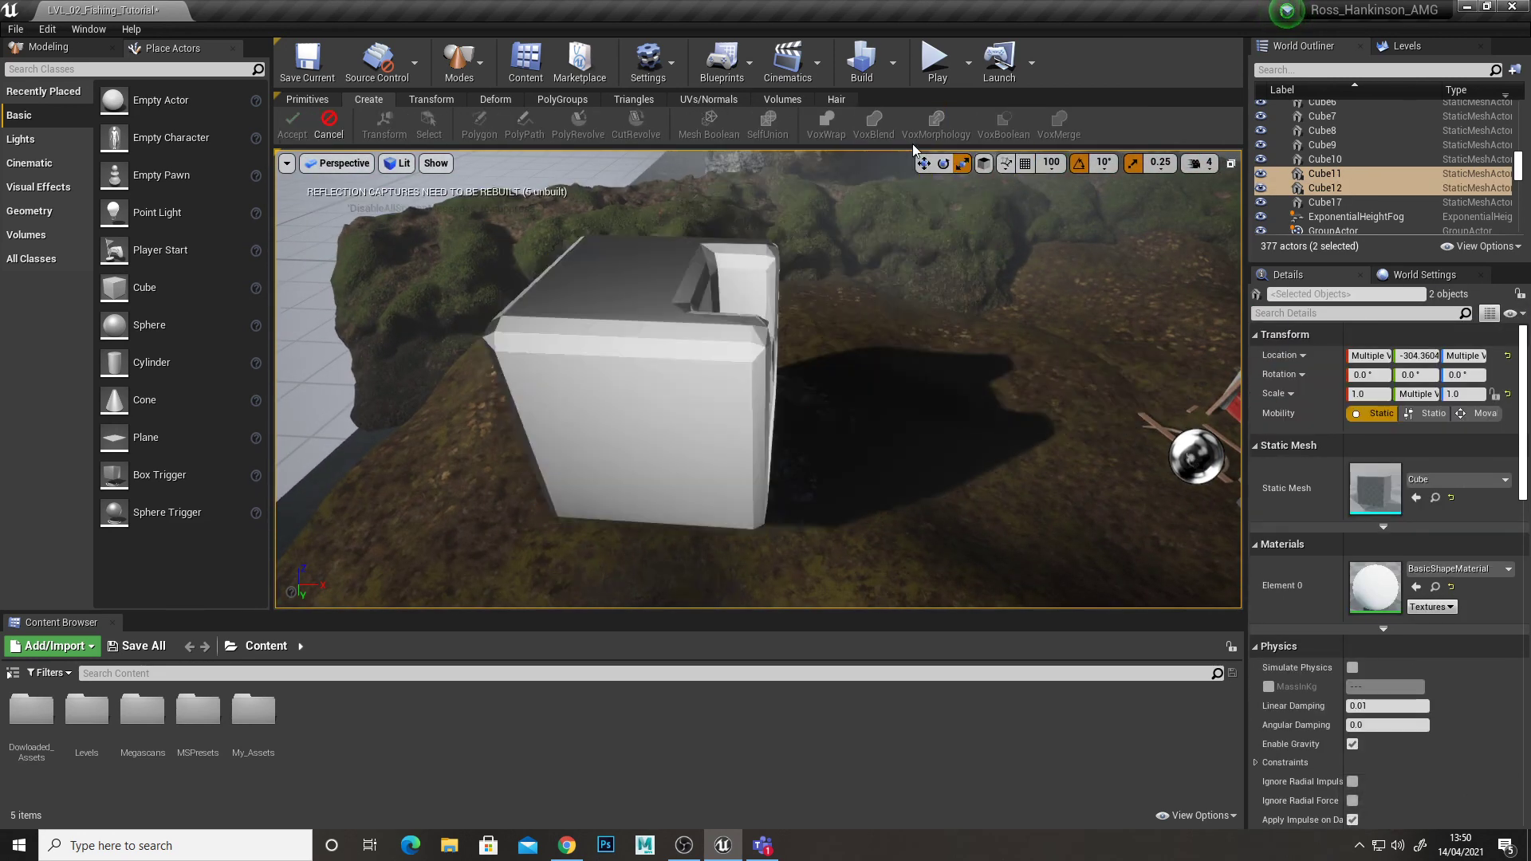
pyautogui.click(691, 403)
pyautogui.click(292, 125)
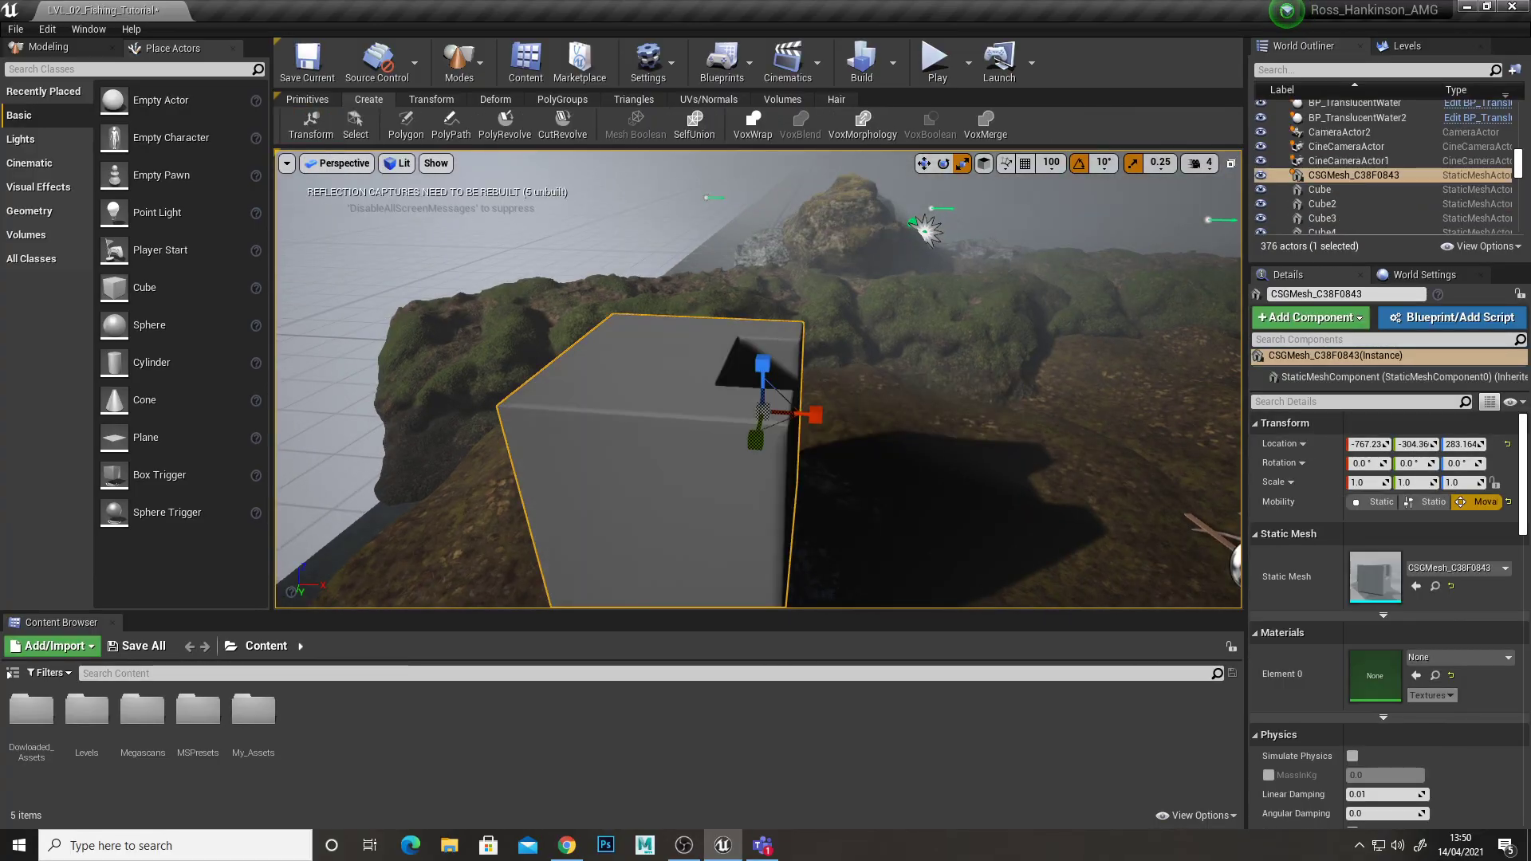
# Inspect the cut cube's mesh density in Brush Wireframe view, and return to the Lit view
pyautogui.moveTo(710, 215); pyautogui.dragTo(647, 234, button='right')
pyautogui.click(399, 163)
pyautogui.click(435, 232)
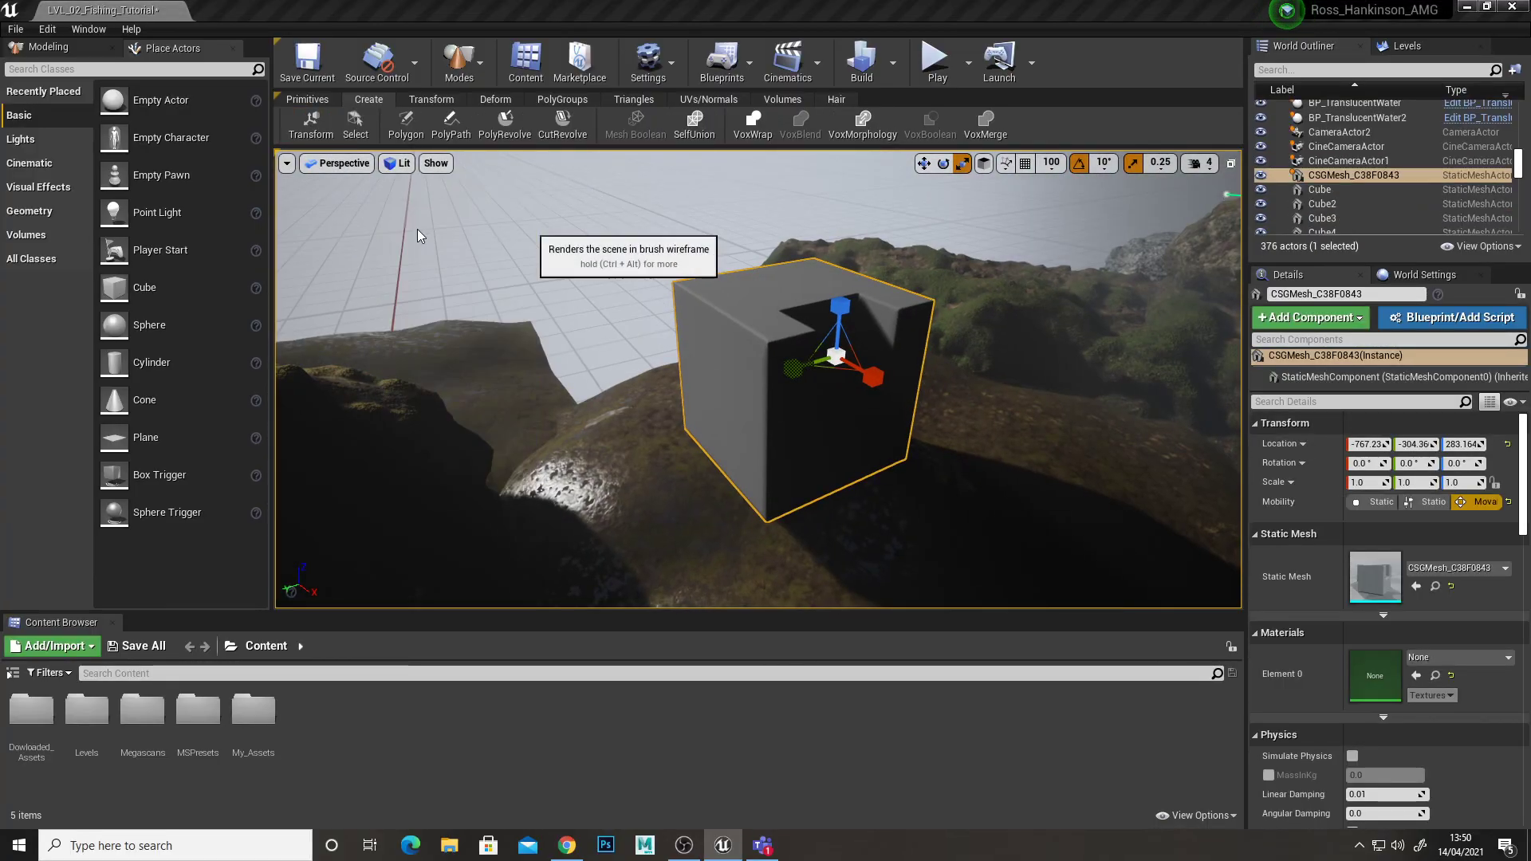
pyautogui.moveTo(741, 375); pyautogui.dragTo(786, 380, button='right')
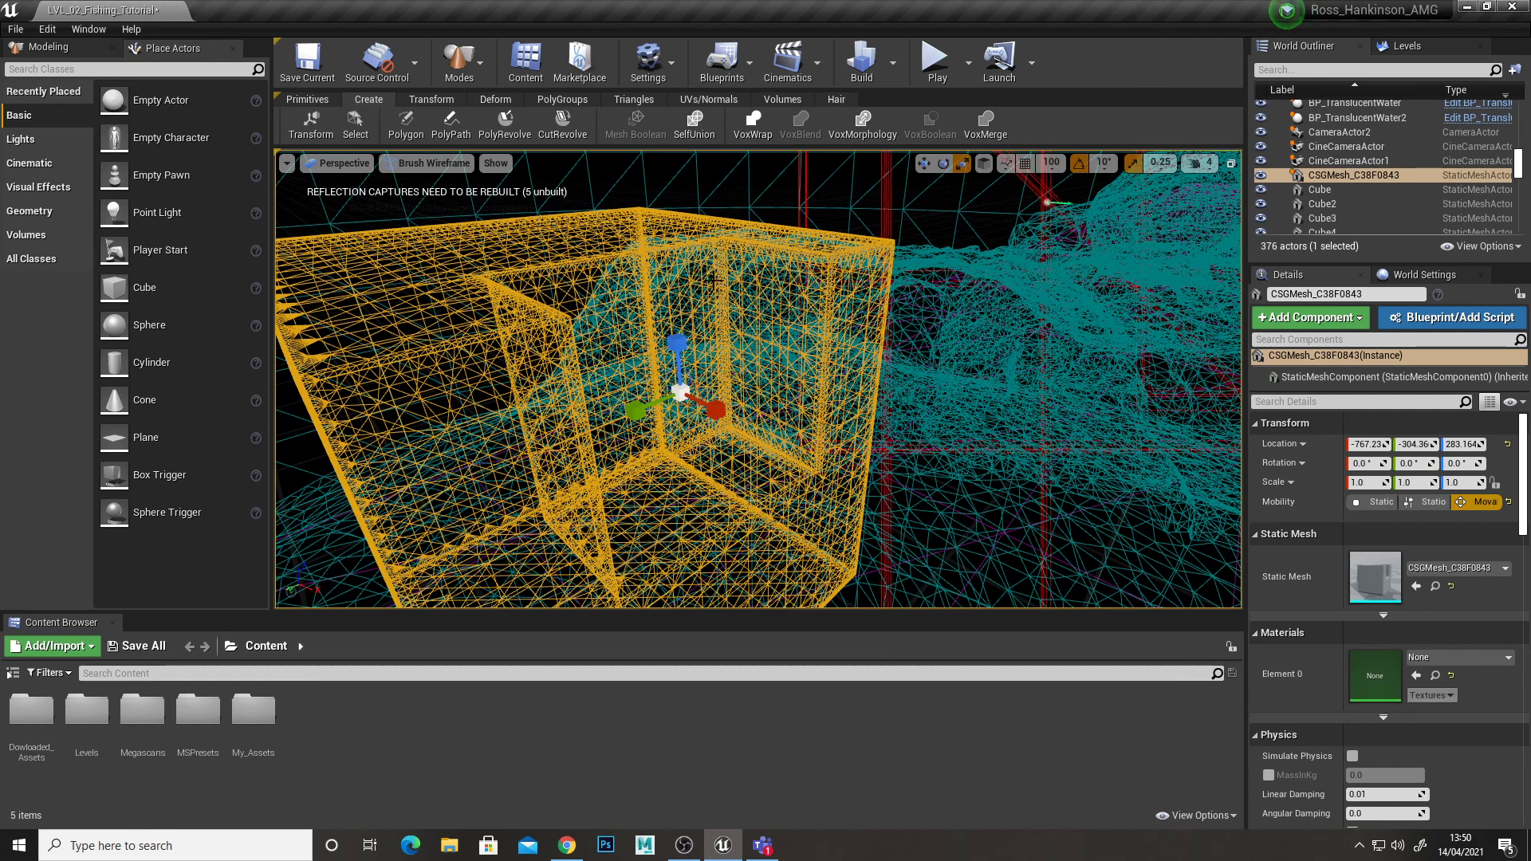
pyautogui.click(404, 163)
pyautogui.click(419, 197)
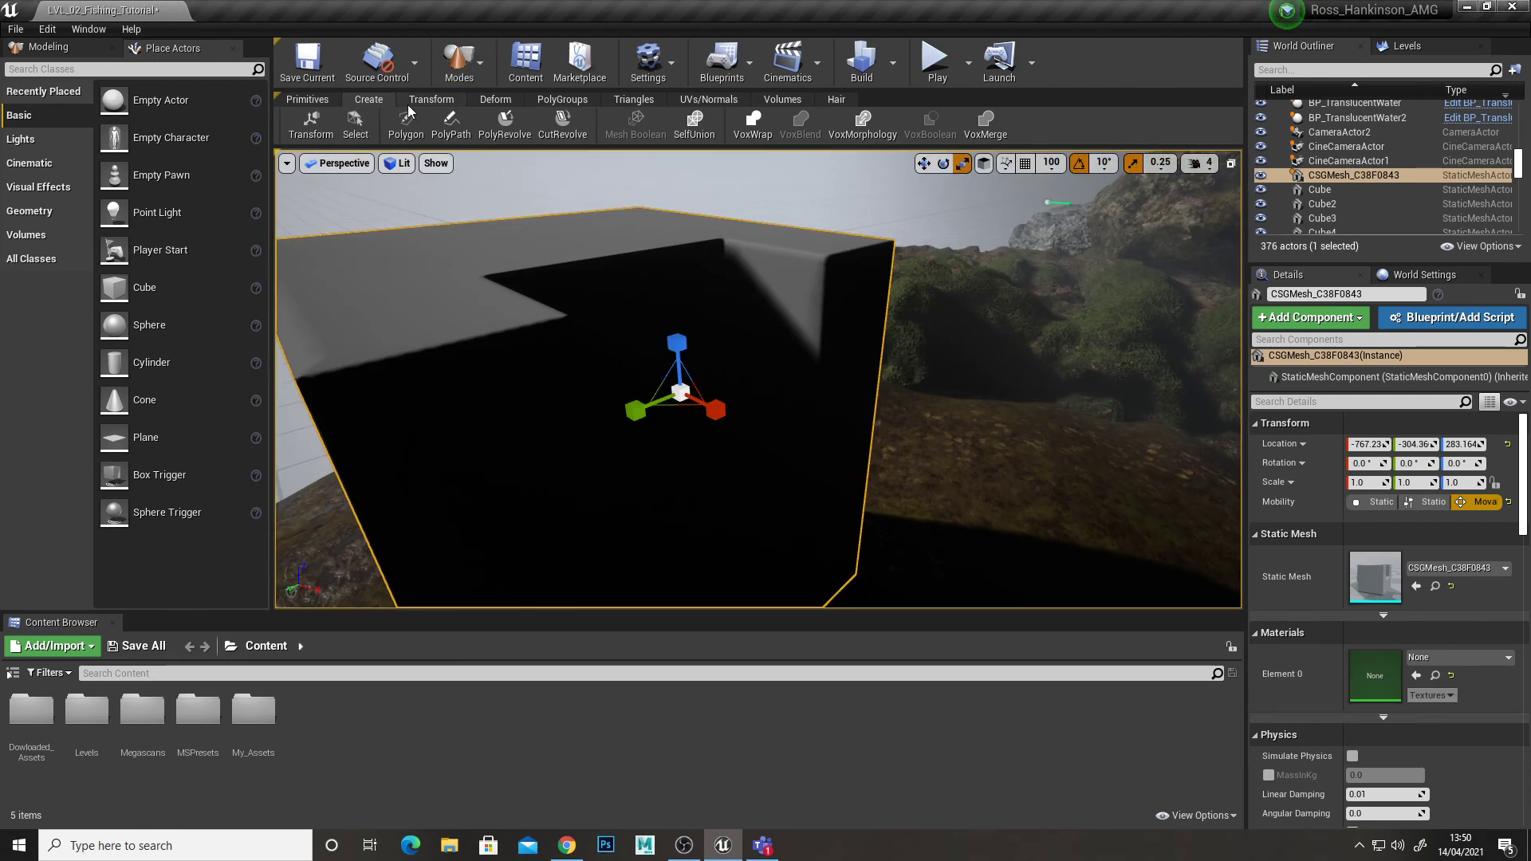
# Remesh the cut cube with the Remesh tool's current settings and accept the result
pyautogui.click(422, 101)
pyautogui.click(510, 100)
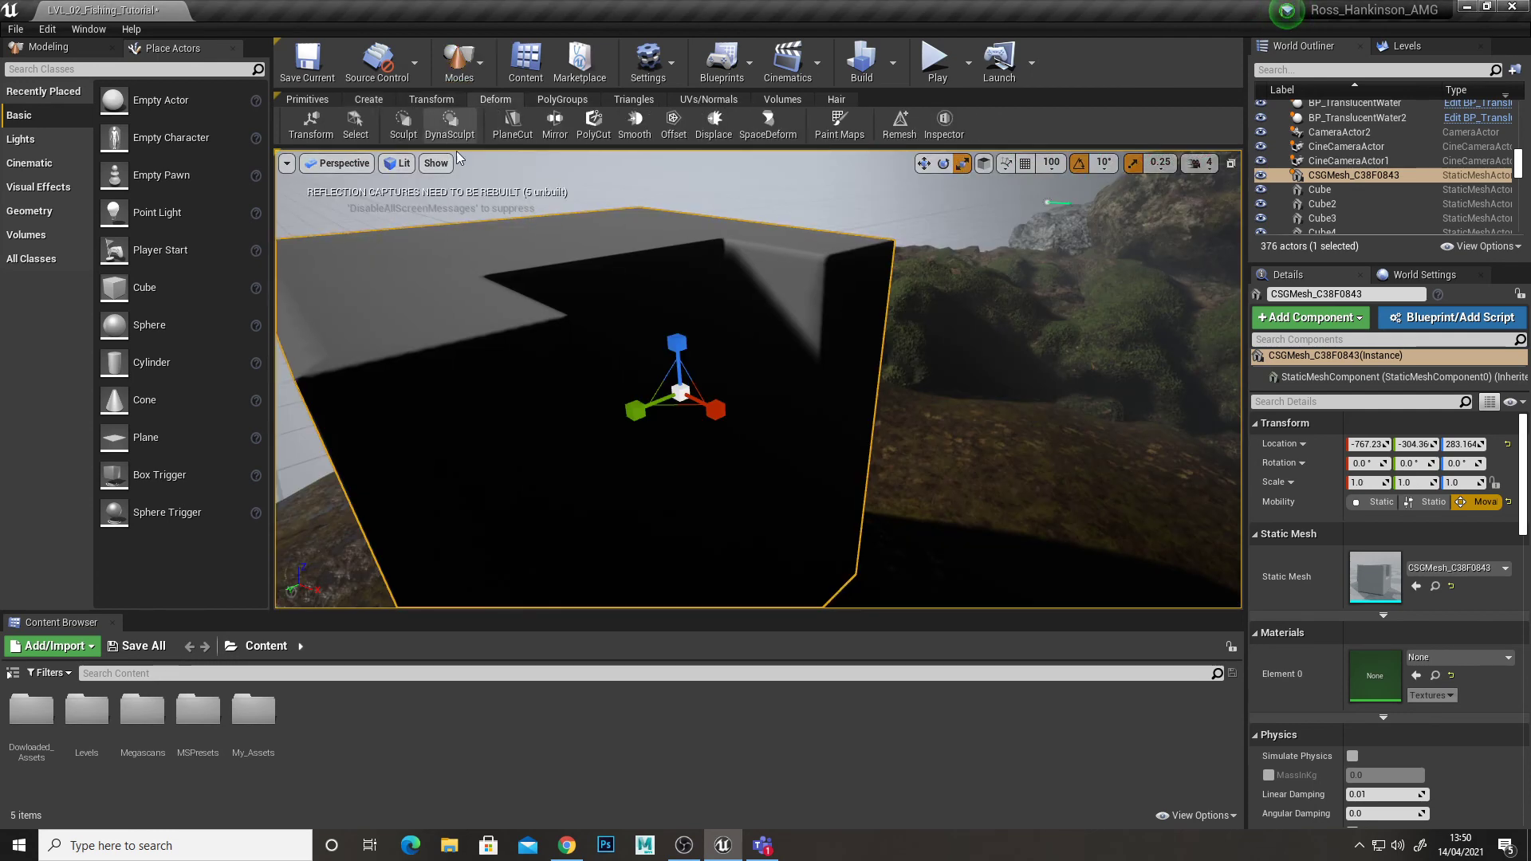
pyautogui.click(546, 100)
pyautogui.click(634, 100)
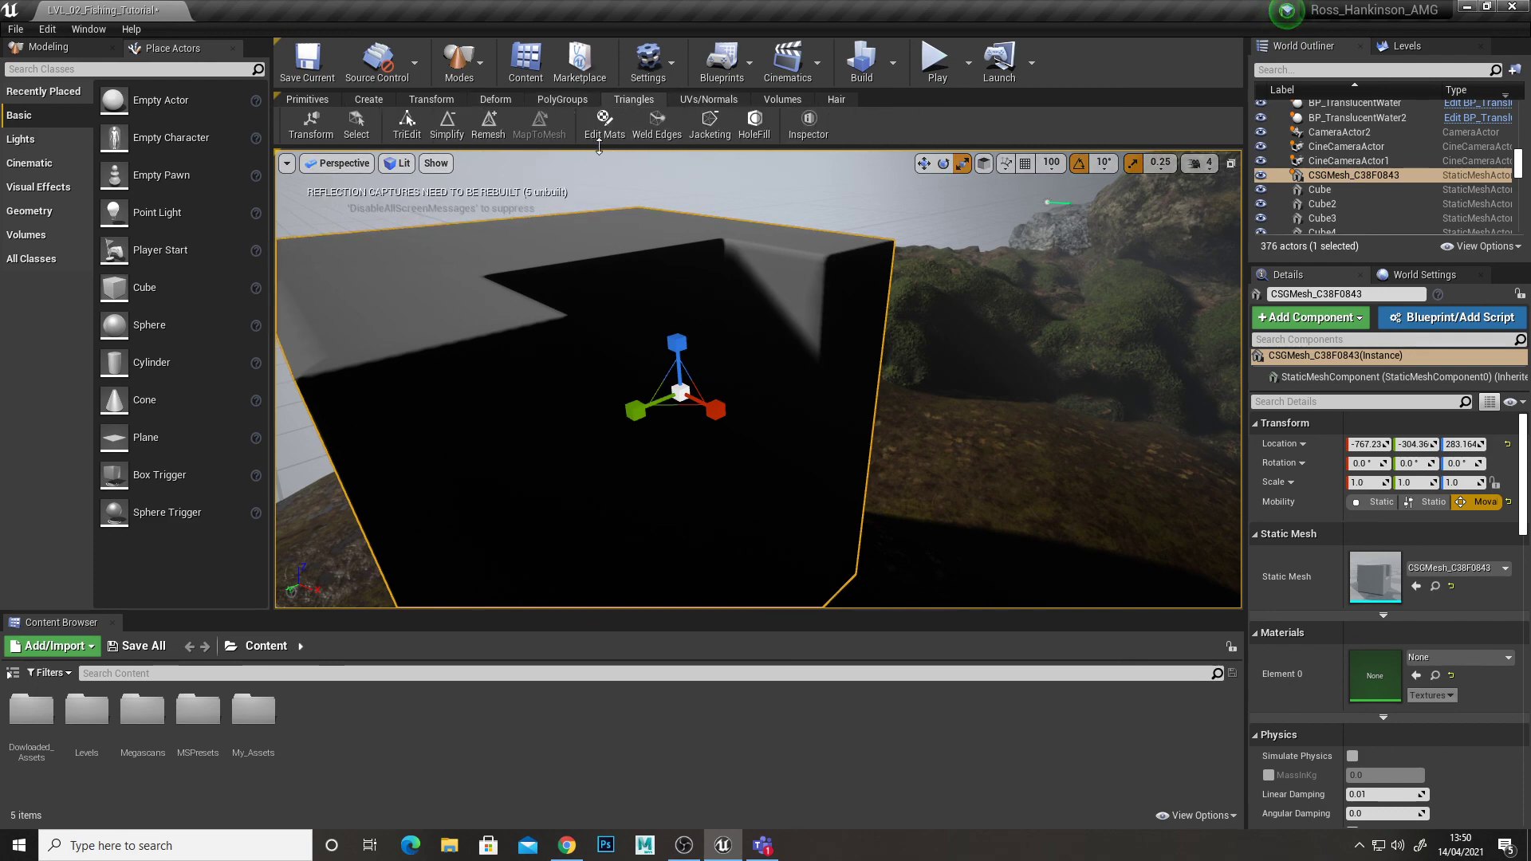
pyautogui.click(489, 124)
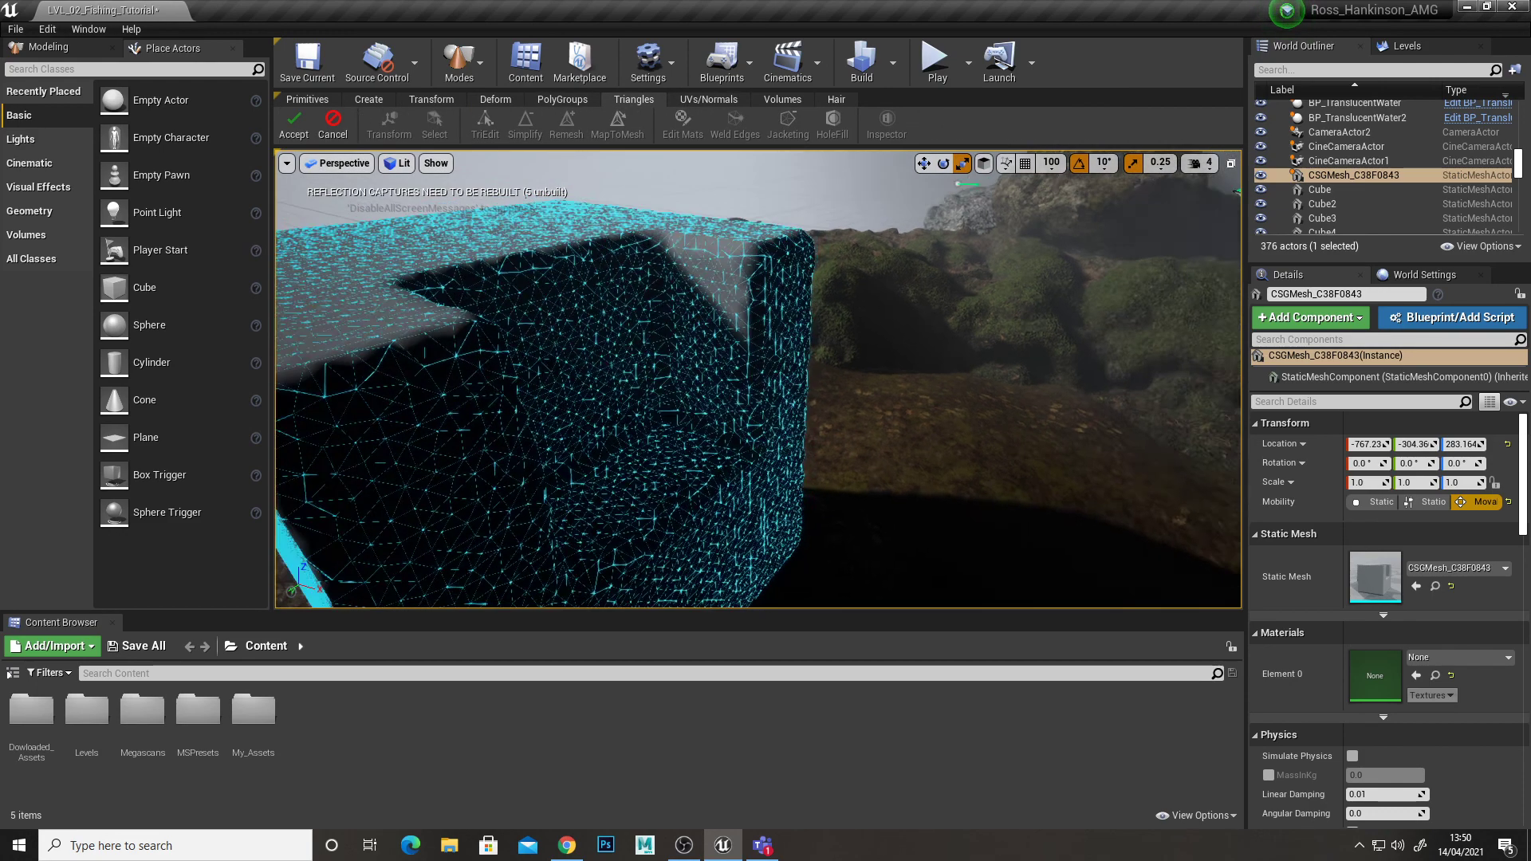
pyautogui.click(295, 125)
pyautogui.press('f')
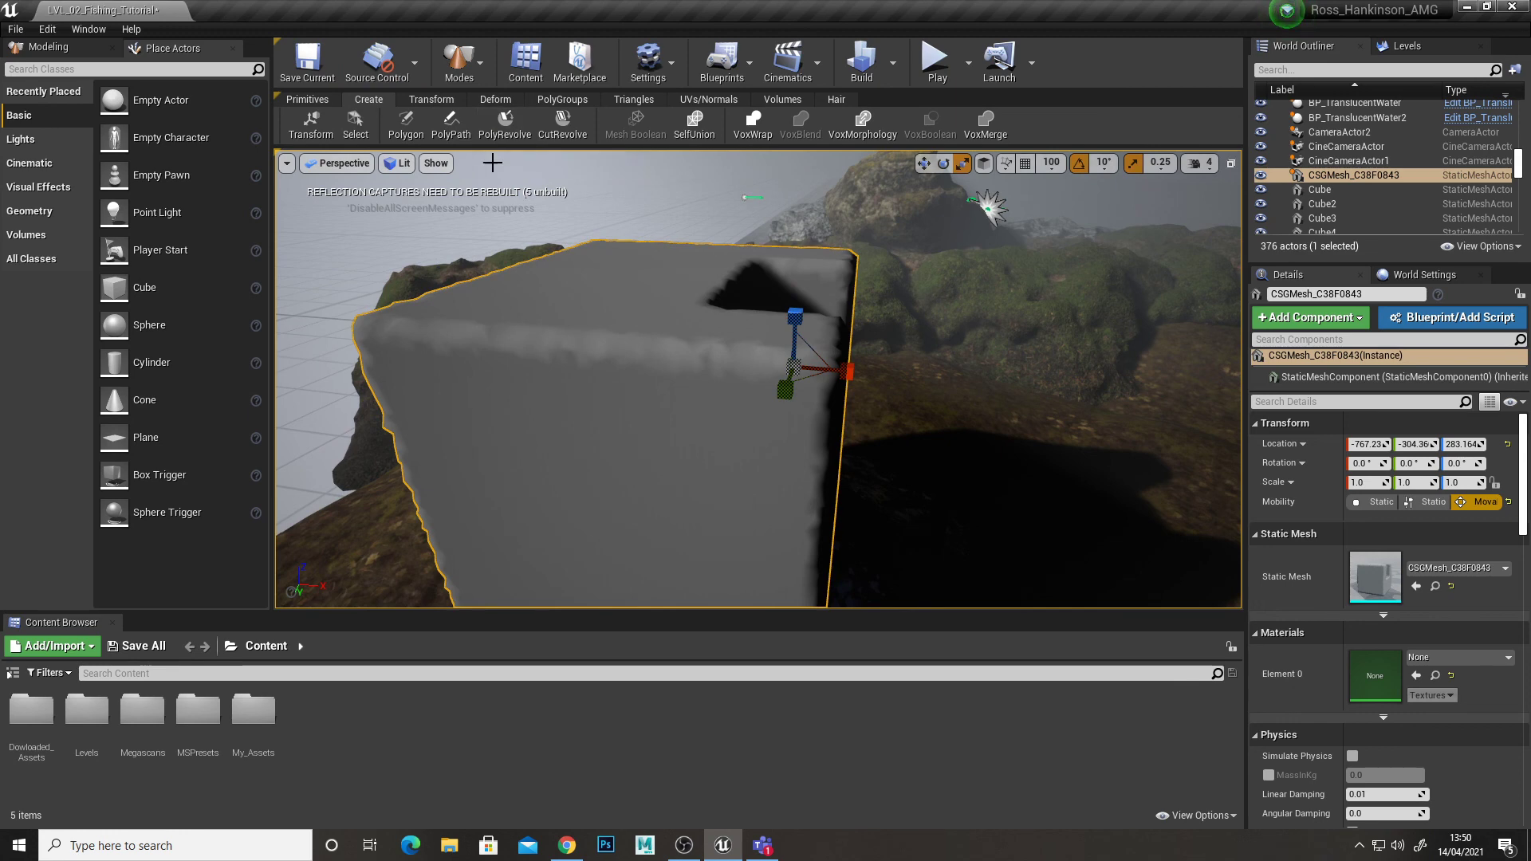
# Mirror the remeshed cube across the default mirror plane and accept the result
pyautogui.click(448, 100)
pyautogui.click(510, 101)
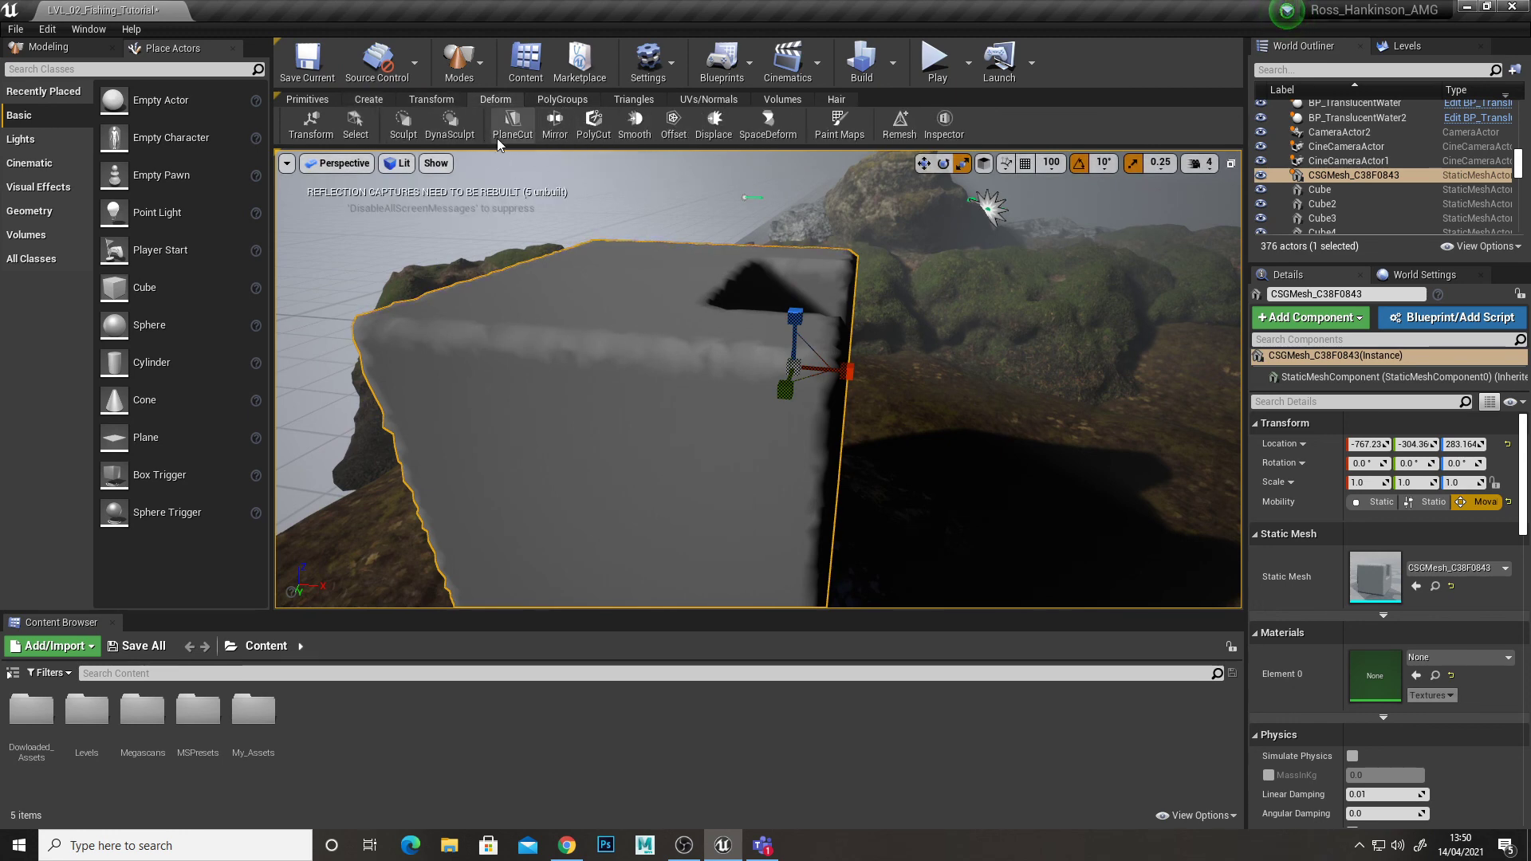
pyautogui.click(559, 132)
pyautogui.keyDown('alt'); pyautogui.moveTo(916, 239); pyautogui.dragTo(739, 242); pyautogui.keyUp('alt')
pyautogui.keyDown('alt'); pyautogui.moveTo(617, 359); pyautogui.dragTo(531, 363); pyautogui.keyUp('alt')
pyautogui.moveTo(531, 364); pyautogui.dragTo(718, 430, button='right')
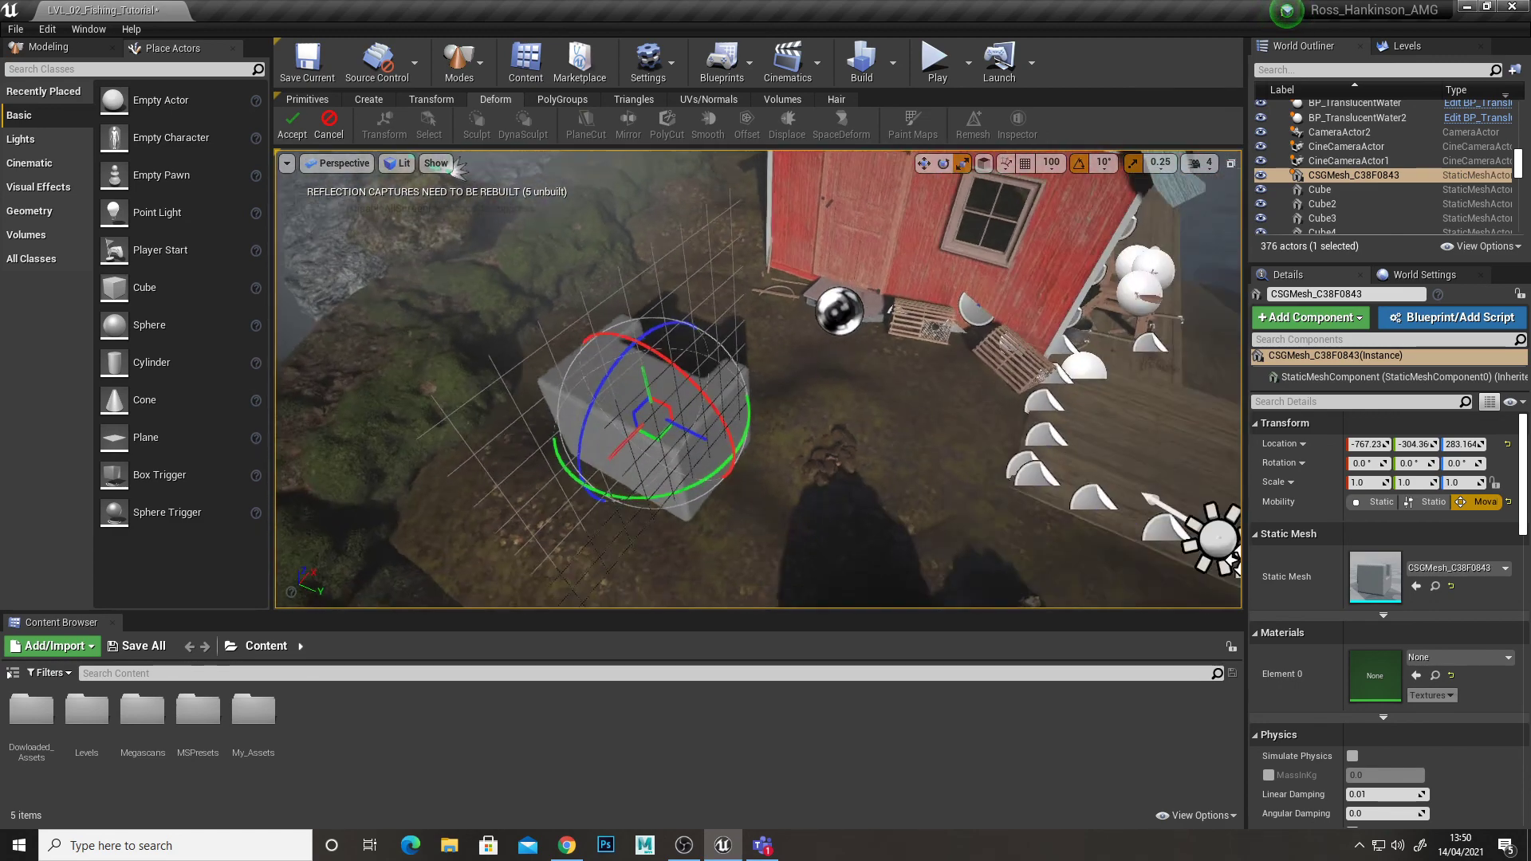
pyautogui.moveTo(457, 165); pyautogui.dragTo(457, 165, button='right')
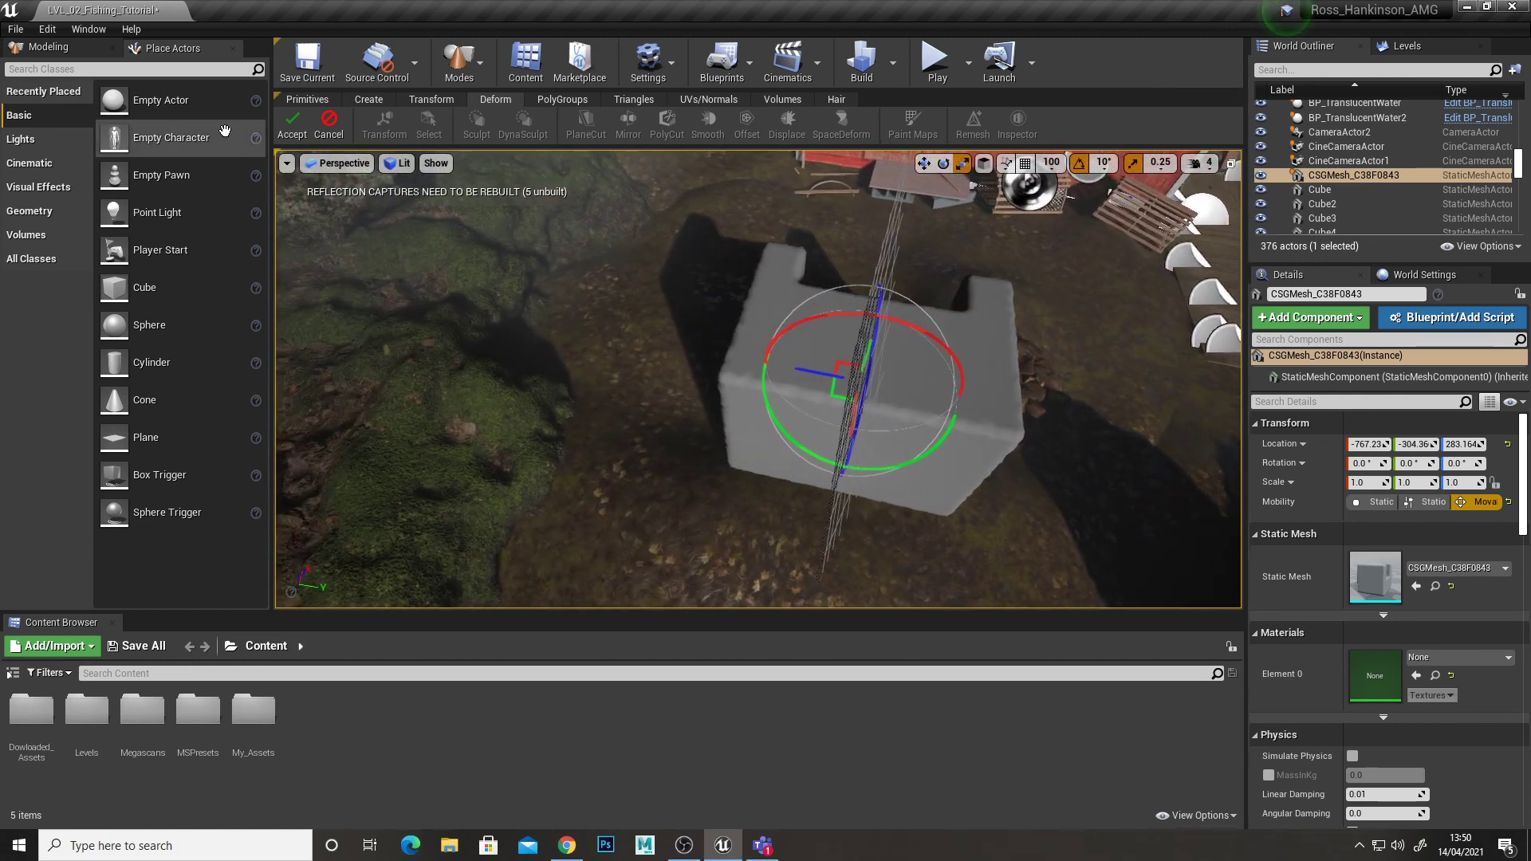
pyautogui.click(292, 132)
# Apply a Plane Cut to the mirrored mesh with the cutting plane raised toward its top
pyautogui.click(417, 105)
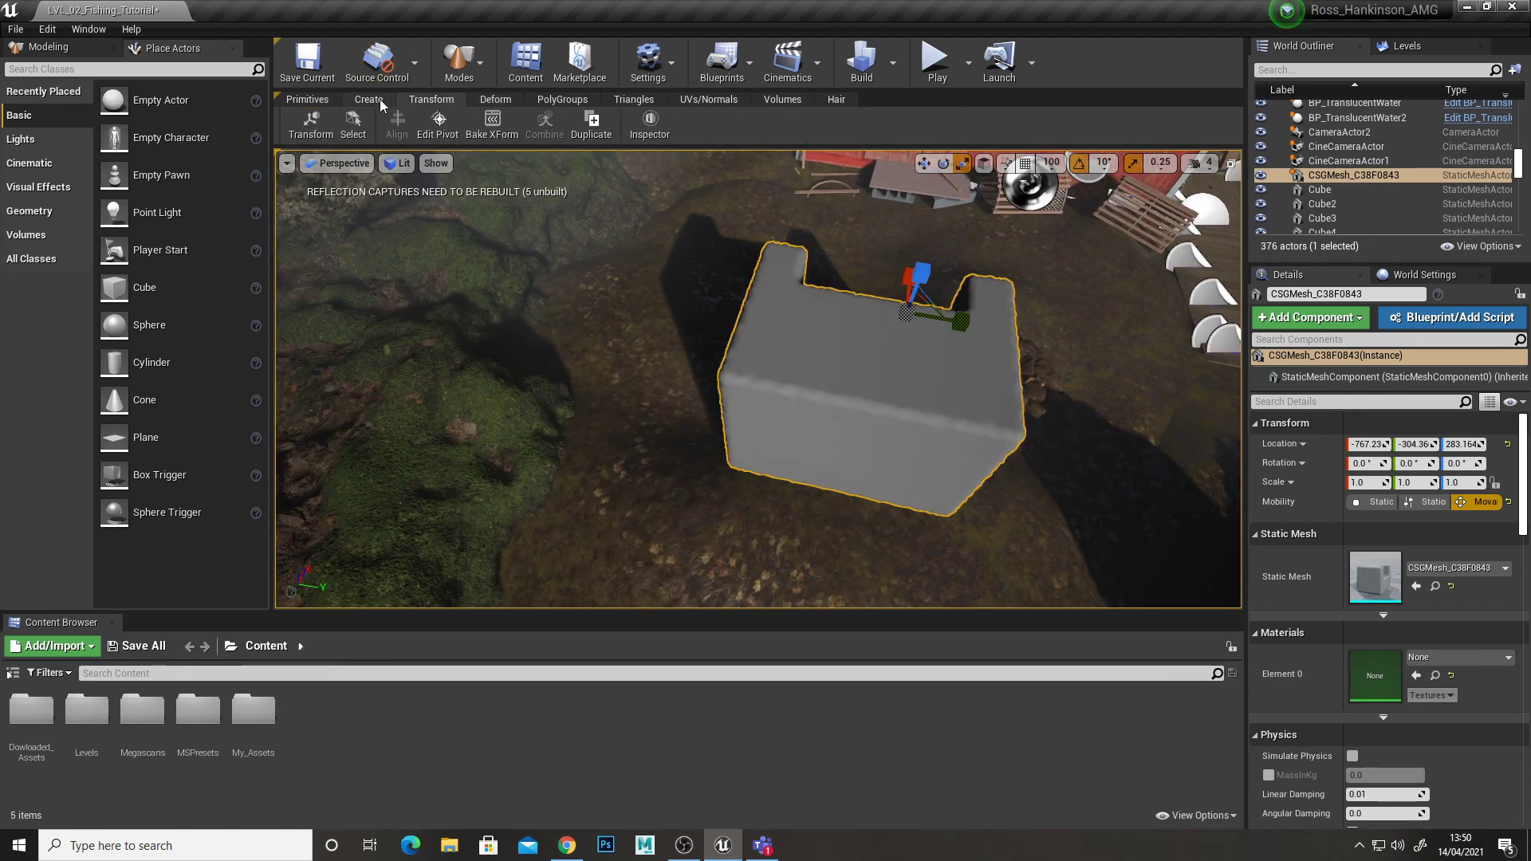
pyautogui.click(376, 102)
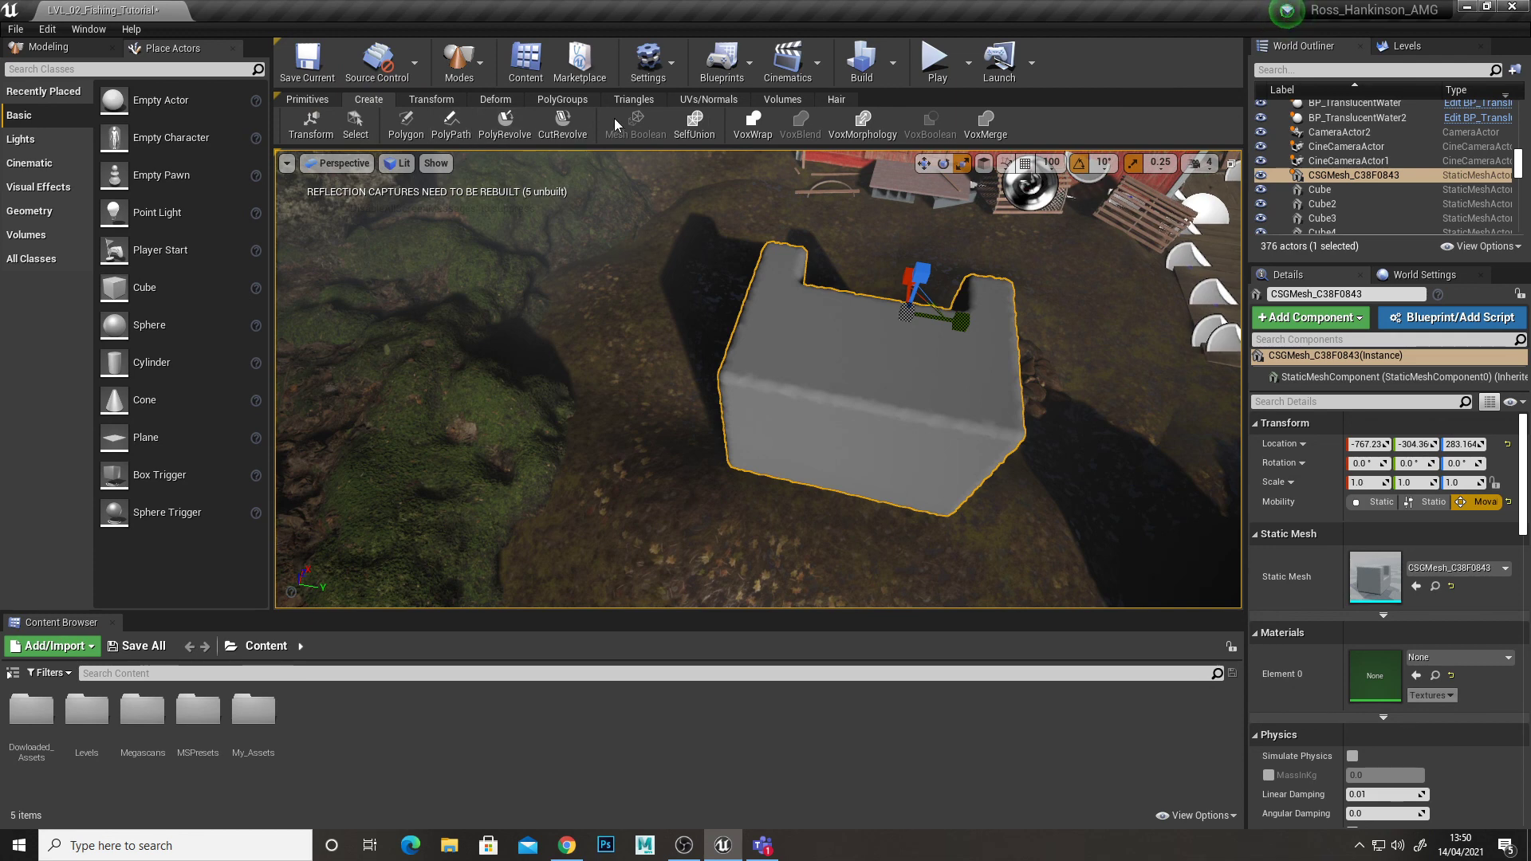
pyautogui.click(453, 102)
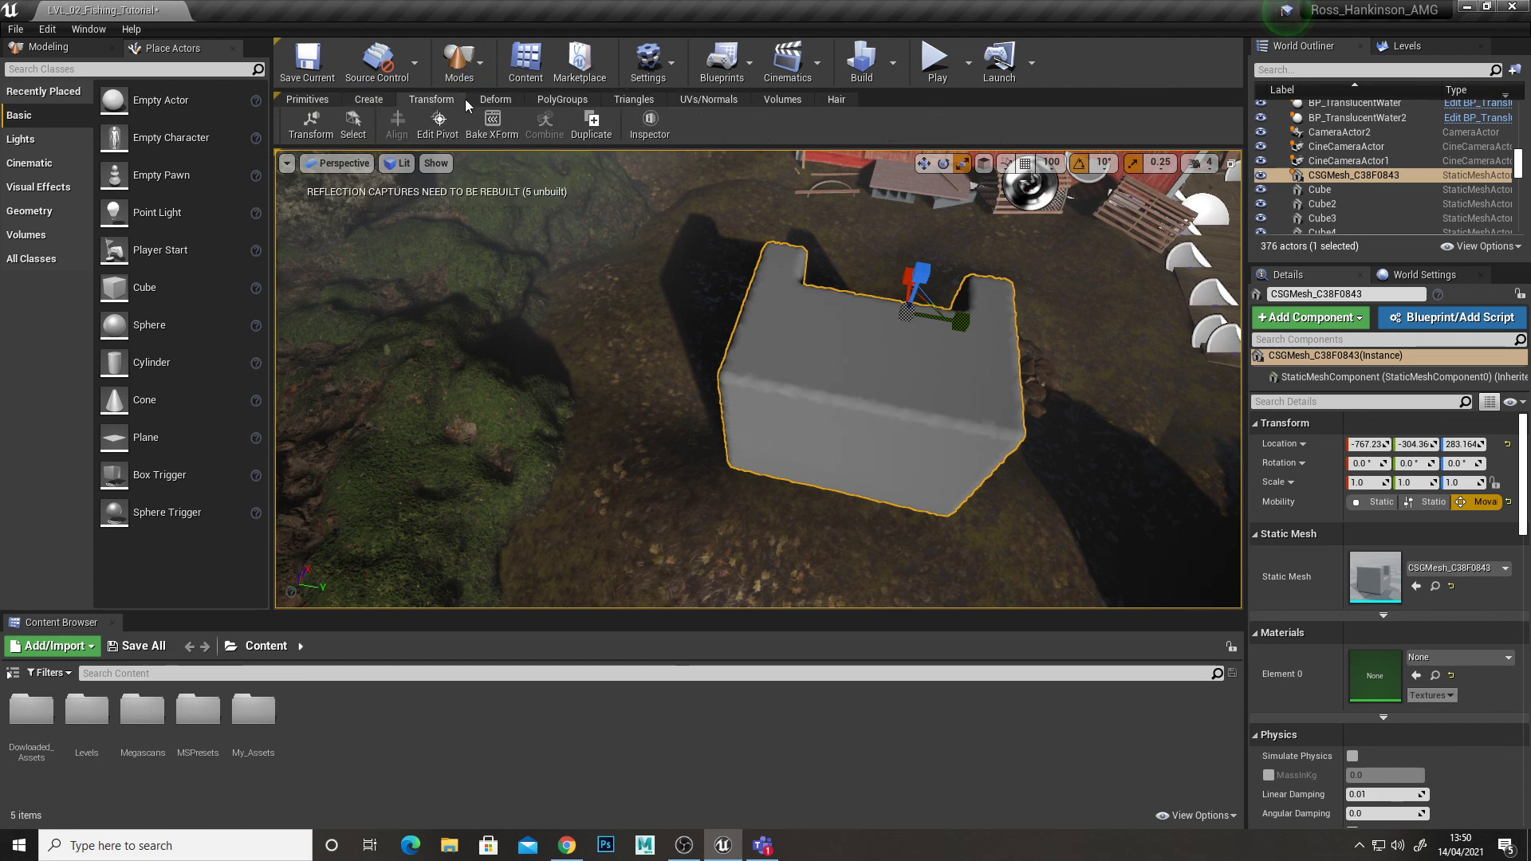
pyautogui.click(507, 102)
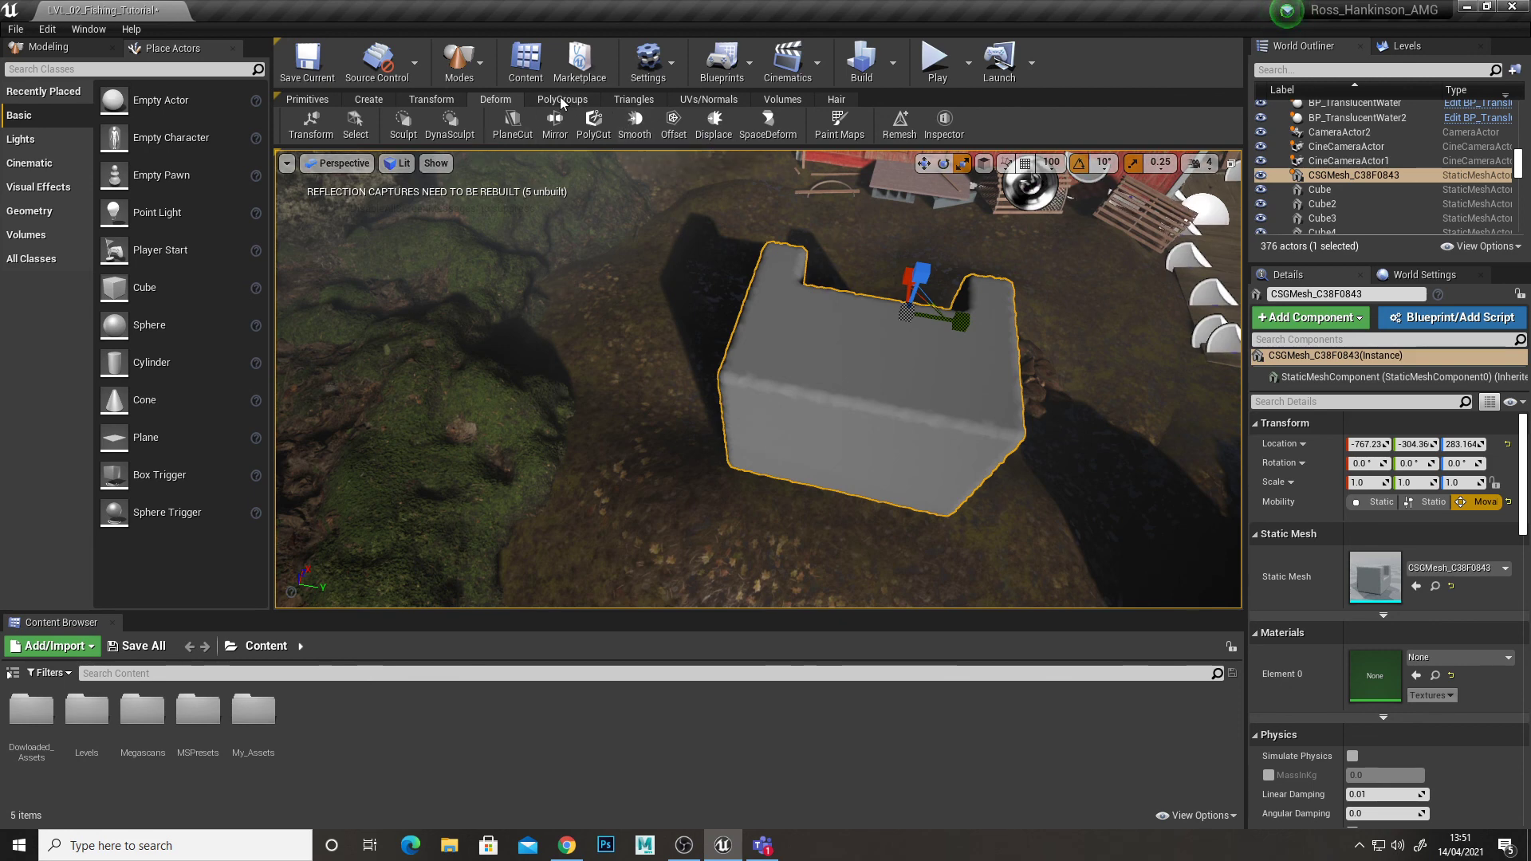
pyautogui.click(530, 122)
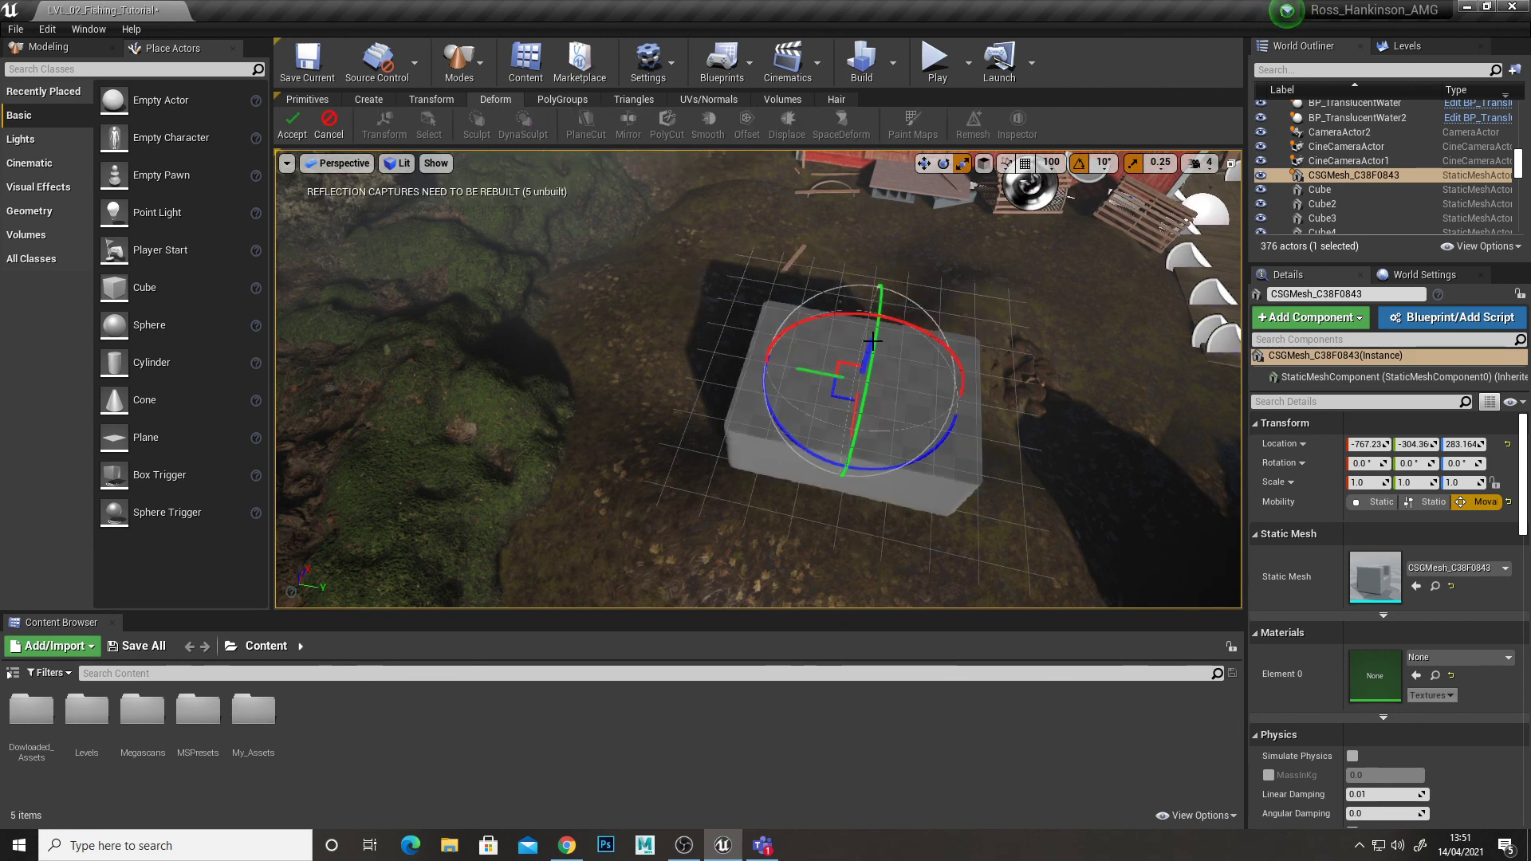
pyautogui.keyDown('alt'); pyautogui.moveTo(873, 341); pyautogui.dragTo(813, 153); pyautogui.keyUp('alt')
pyautogui.click(292, 128)
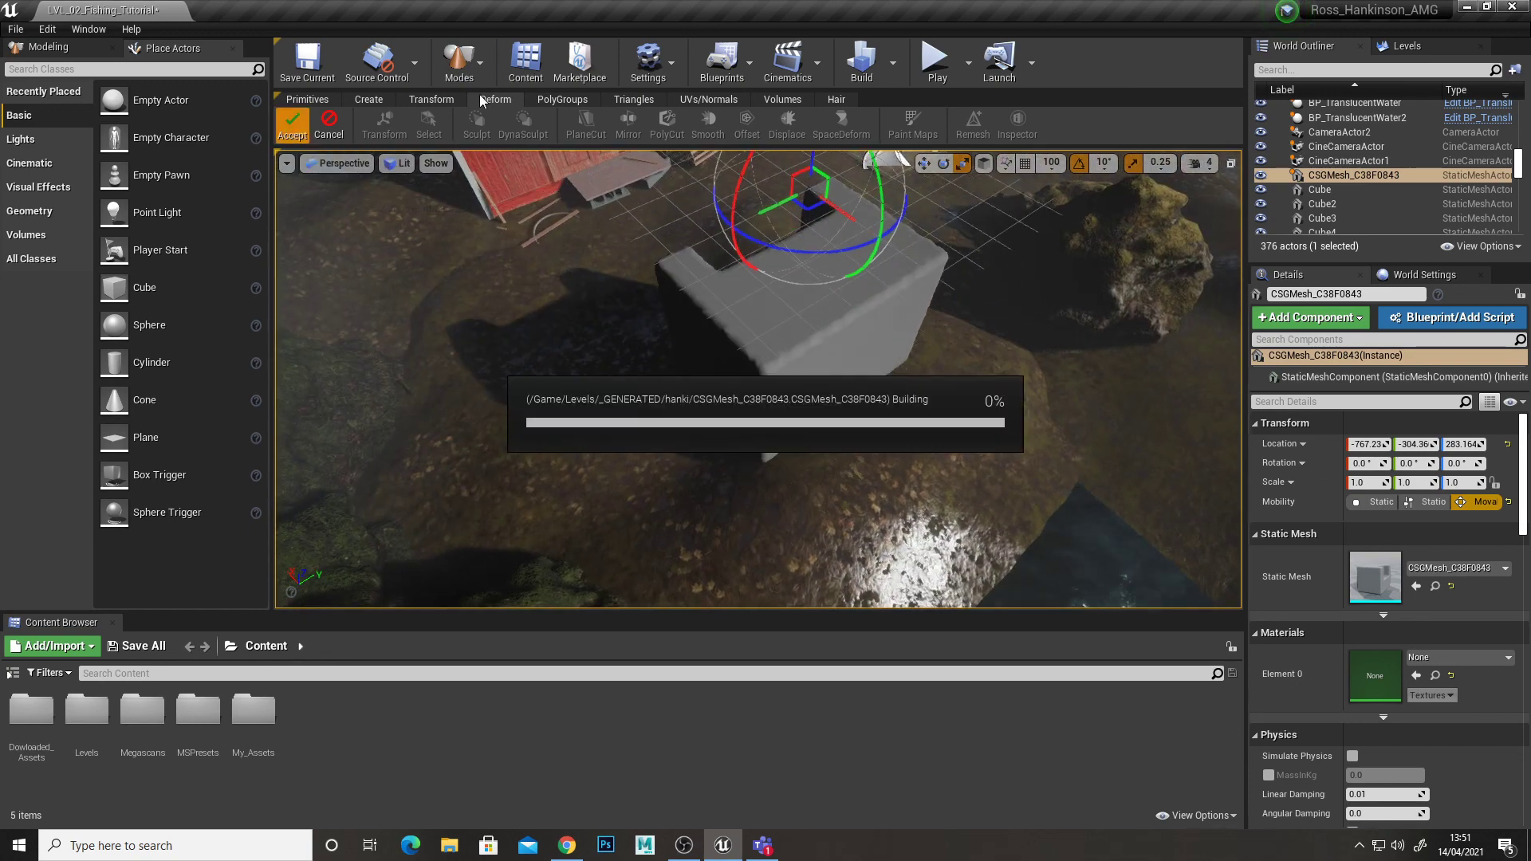
pyautogui.click(553, 97)
pyautogui.click(631, 99)
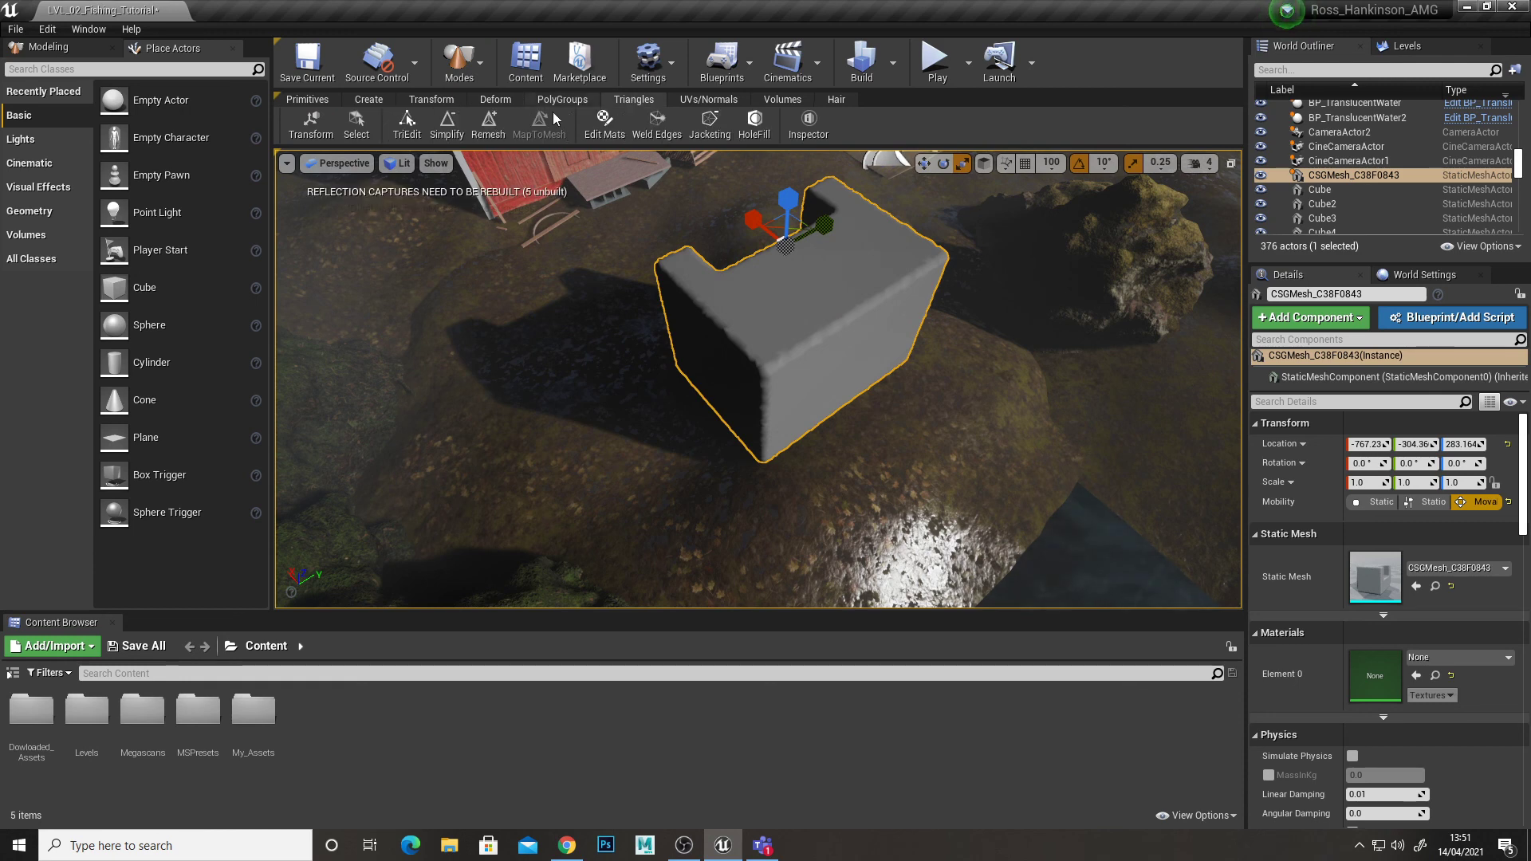
pyautogui.click(705, 99)
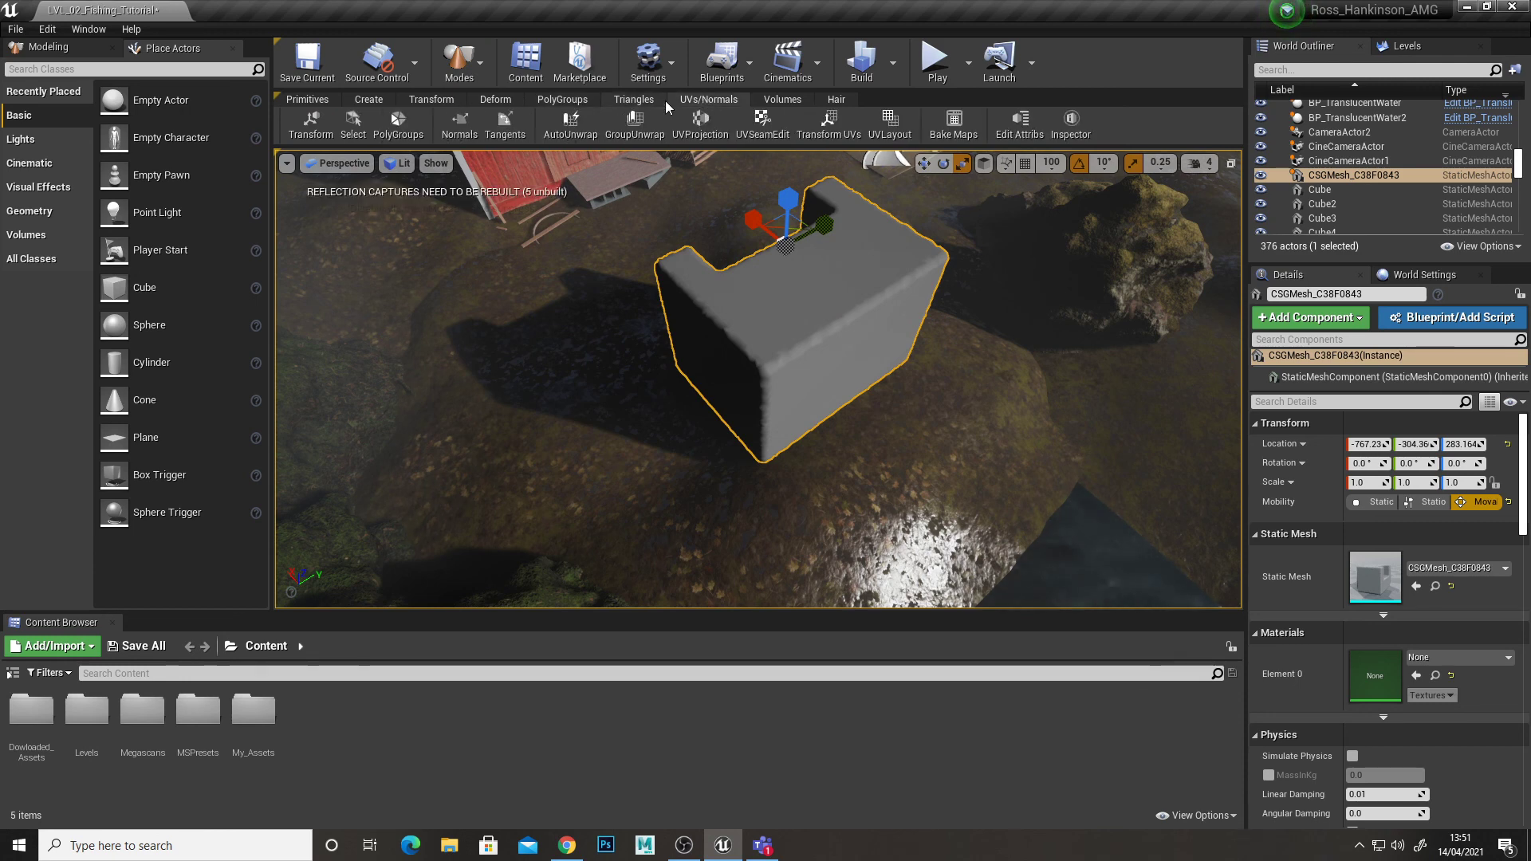
pyautogui.click(515, 101)
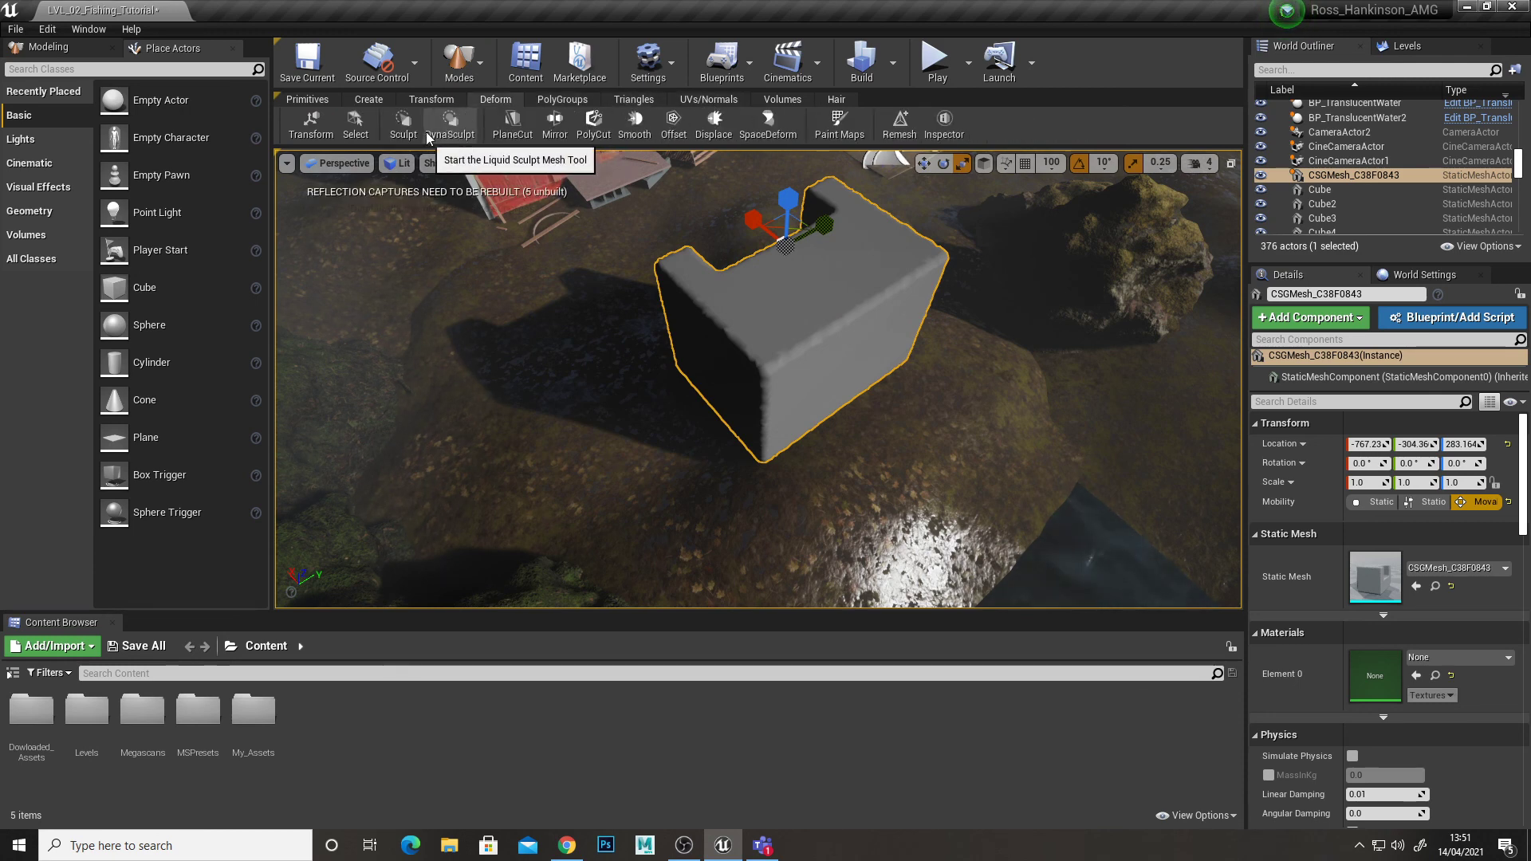